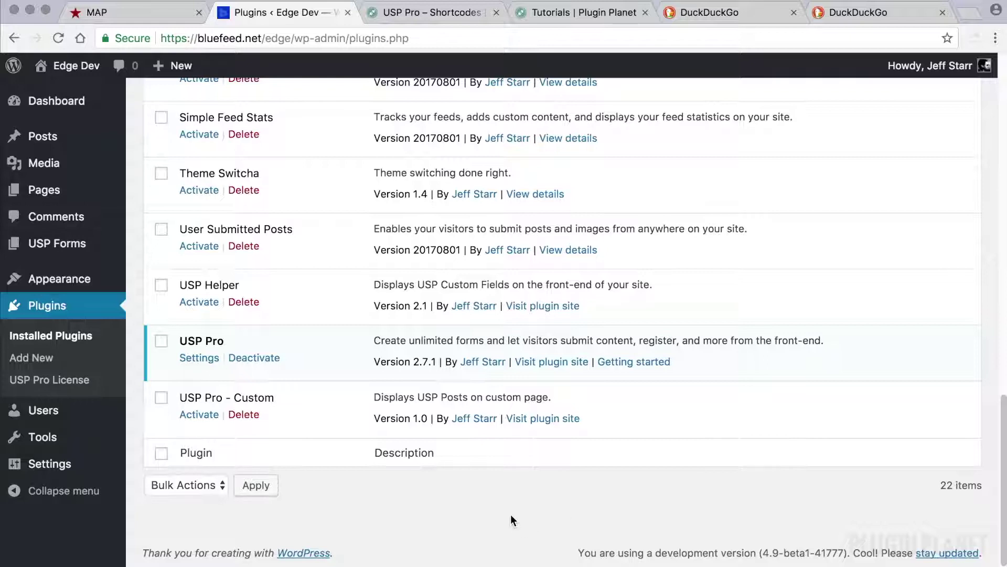
Open the USP Pro settings page from the WordPress Settings menu
{"action": "left_click", "coordinate": [463, 508]}
{"action": "scroll", "coordinate": [273, 370], "scroll_direction": "up", "scroll_amount": 1}
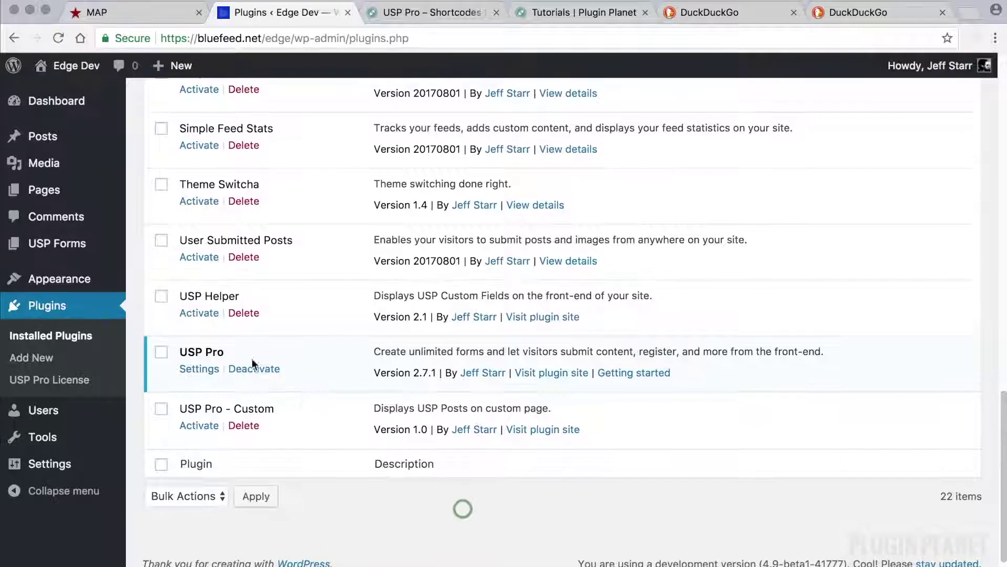
{"action": "left_click_drag", "start_coordinate": [210, 353], "coordinate": [179, 352]}
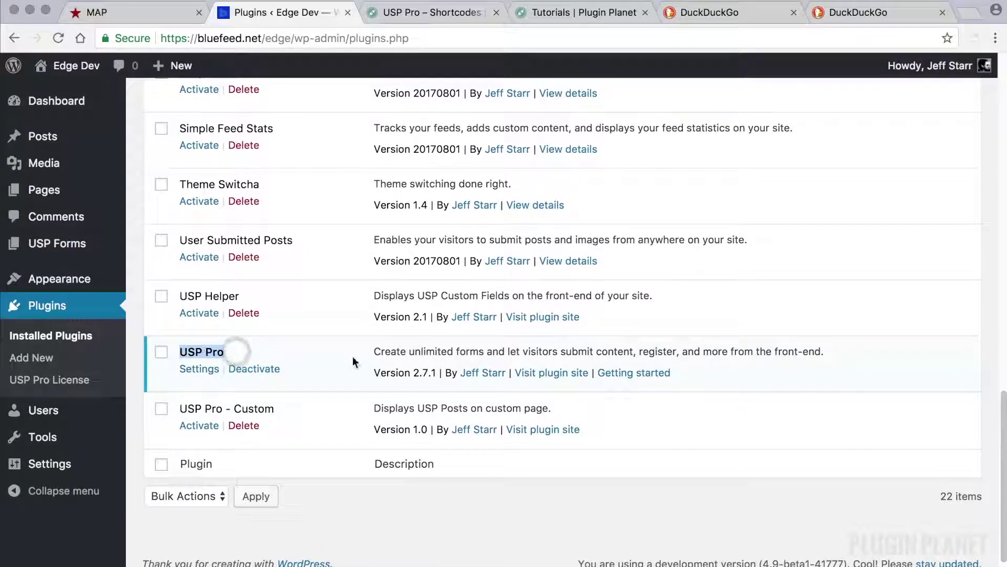
{"action": "left_click", "coordinate": [360, 495]}
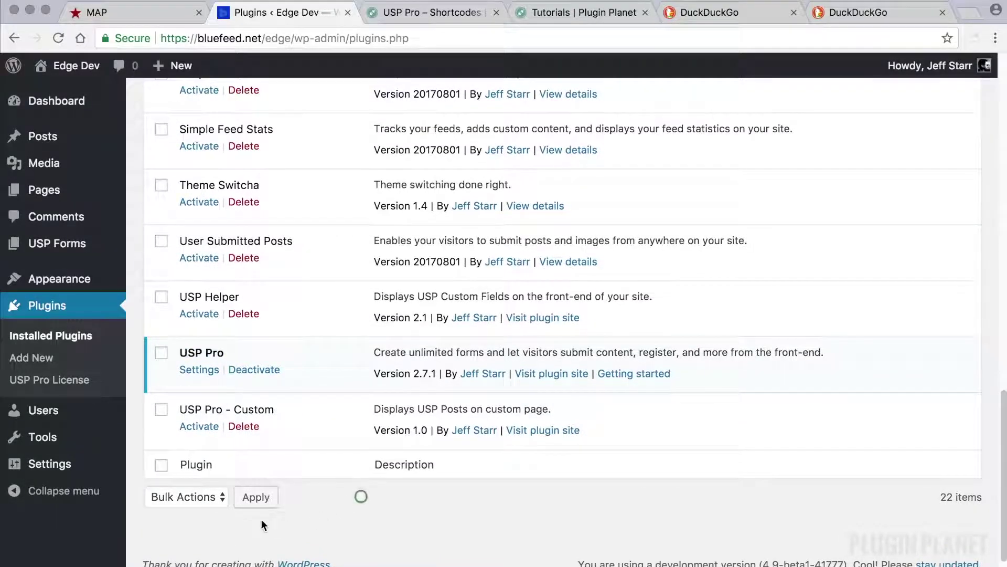
{"action": "mouse_move", "coordinate": [87, 472]}
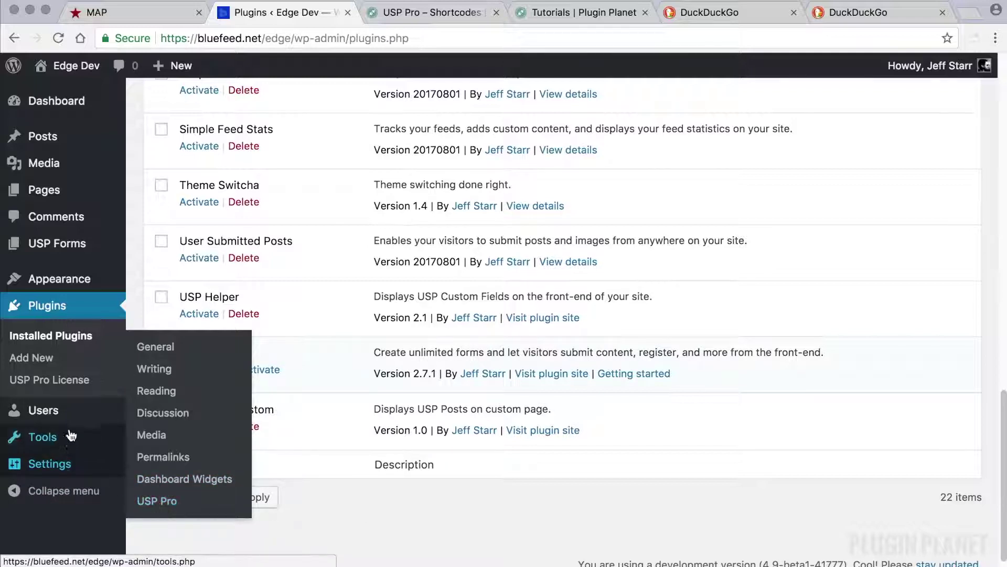
{"action": "left_click", "coordinate": [162, 501]}
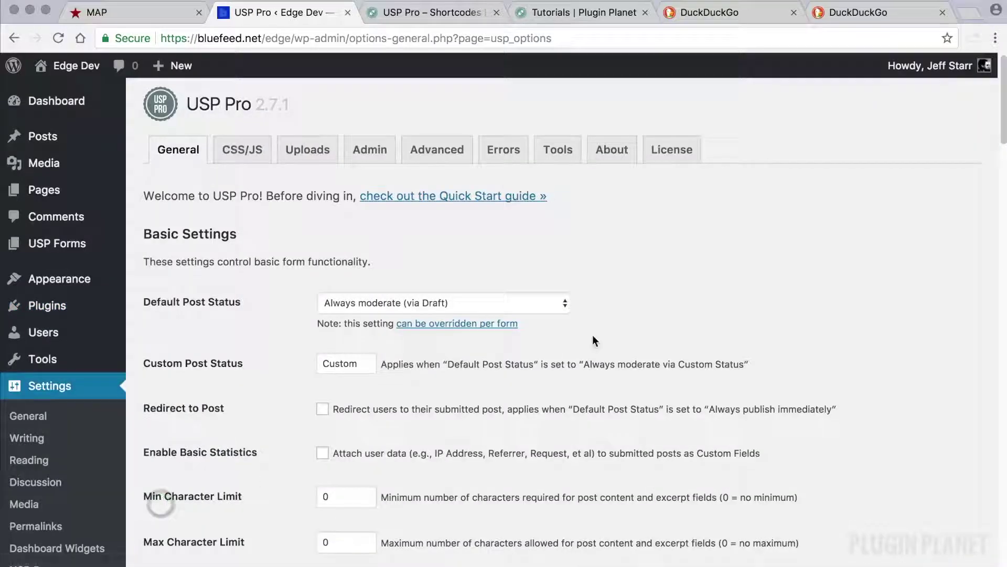
Review the Default Post Status list and Custom Post Status field on the General tab without changing them
{"action": "scroll", "coordinate": [682, 256], "scroll_direction": "down", "scroll_amount": 5}
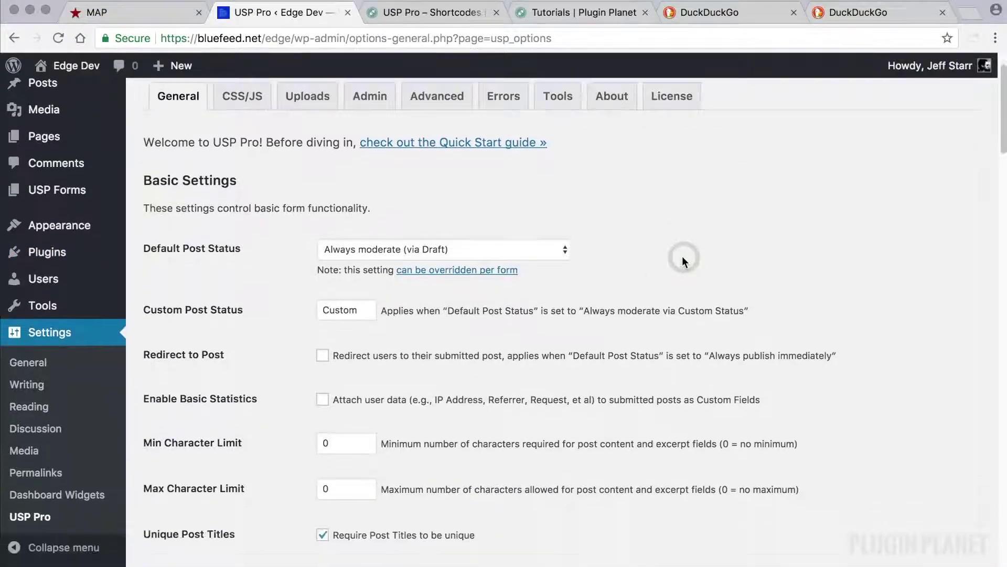
{"action": "scroll", "coordinate": [682, 256], "scroll_direction": "down", "scroll_amount": 5}
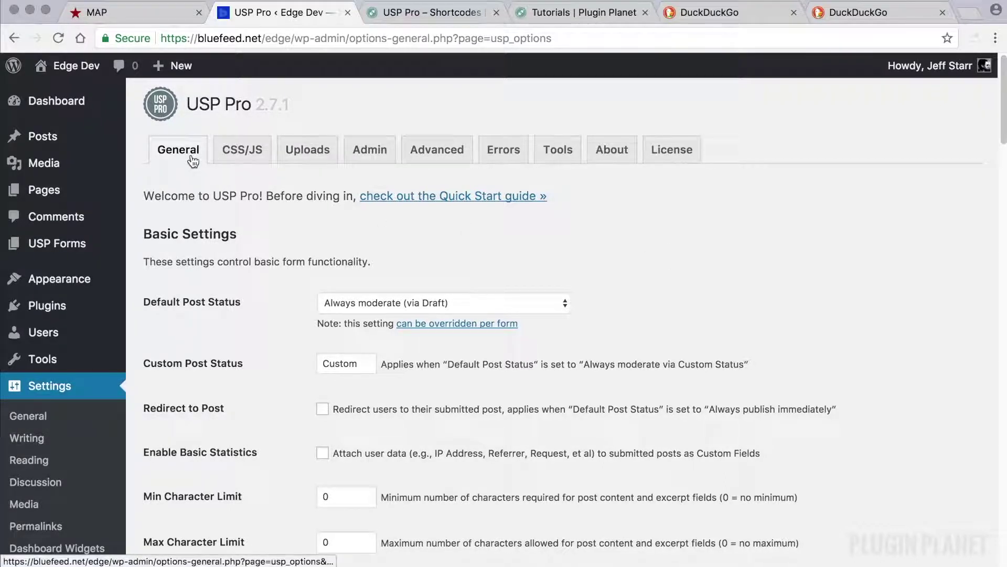
{"action": "scroll", "coordinate": [657, 261], "scroll_direction": "down", "scroll_amount": 5}
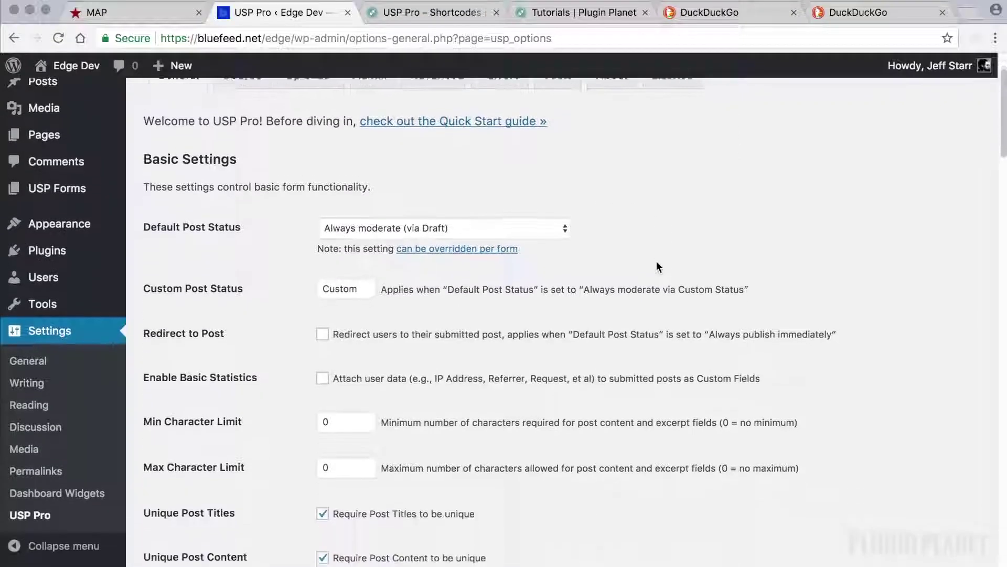
{"action": "scroll", "coordinate": [657, 266], "scroll_direction": "down", "scroll_amount": 5}
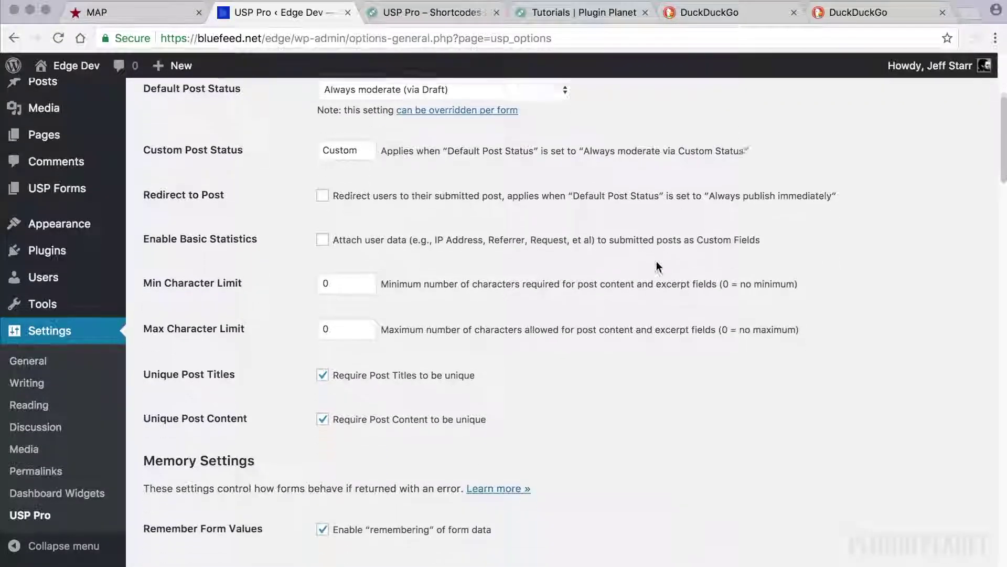
{"action": "scroll", "coordinate": [656, 261], "scroll_direction": "up", "scroll_amount": 5}
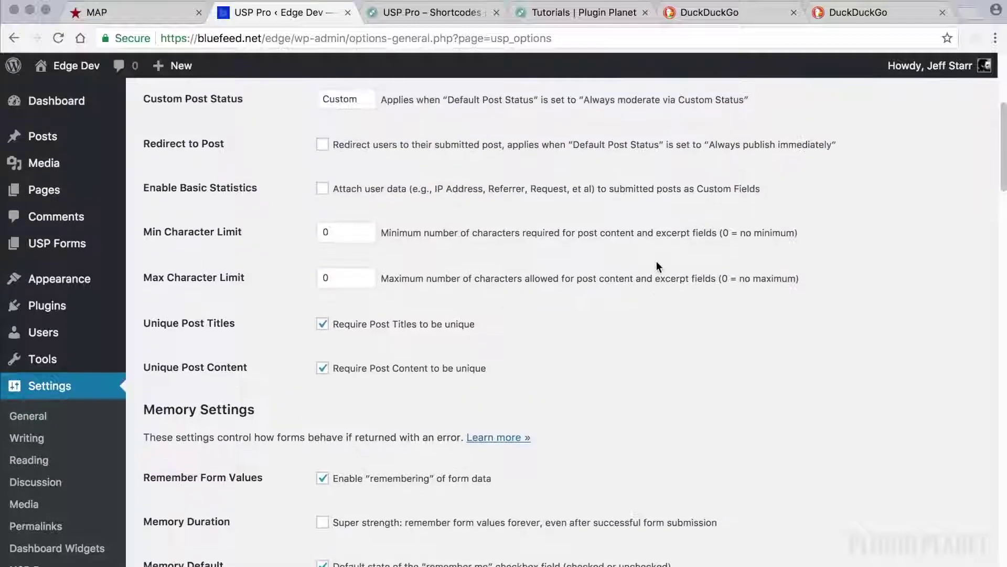
{"action": "scroll", "coordinate": [657, 259], "scroll_direction": "up", "scroll_amount": 4}
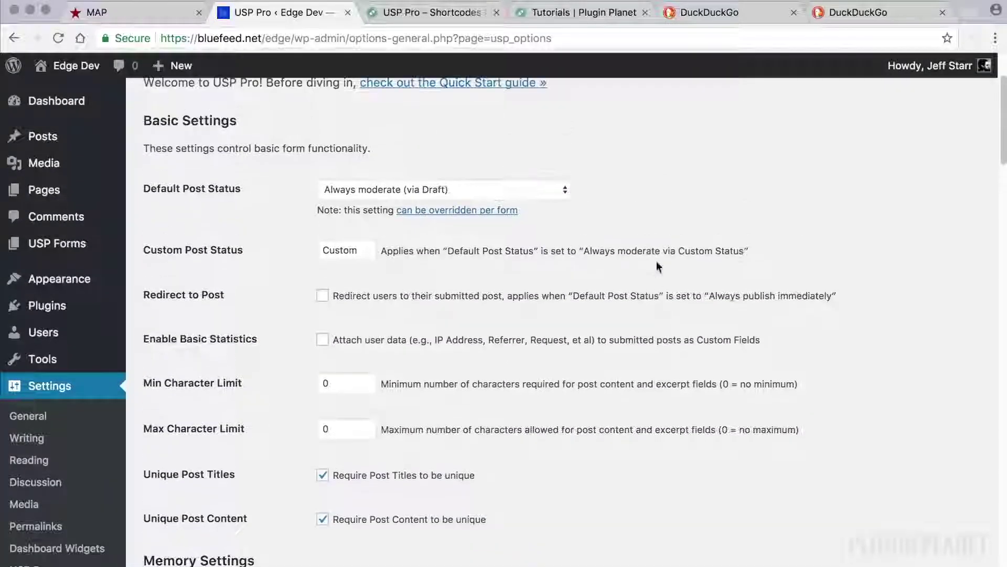
{"action": "scroll", "coordinate": [656, 262], "scroll_direction": "down", "scroll_amount": 3}
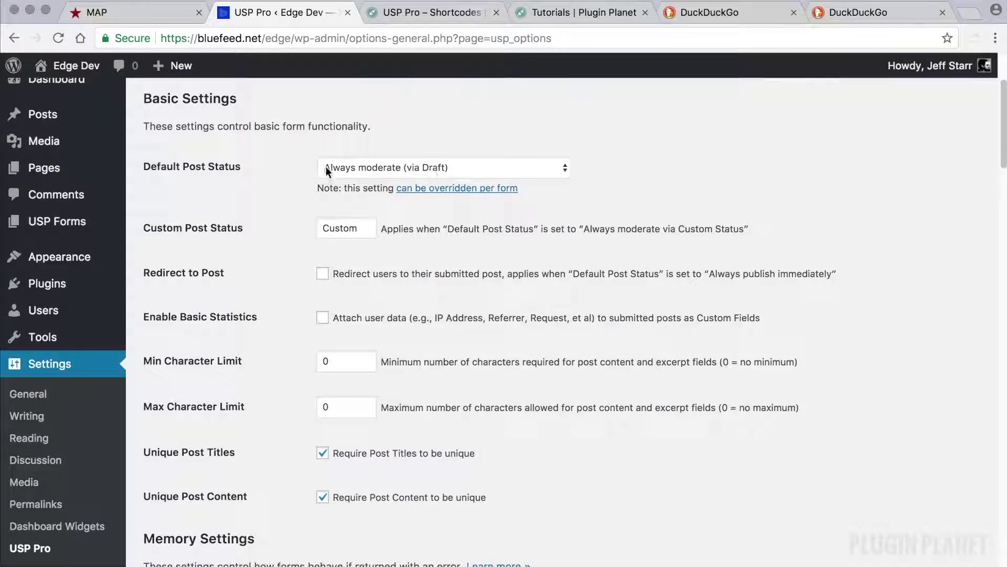
{"action": "left_click", "coordinate": [361, 167]}
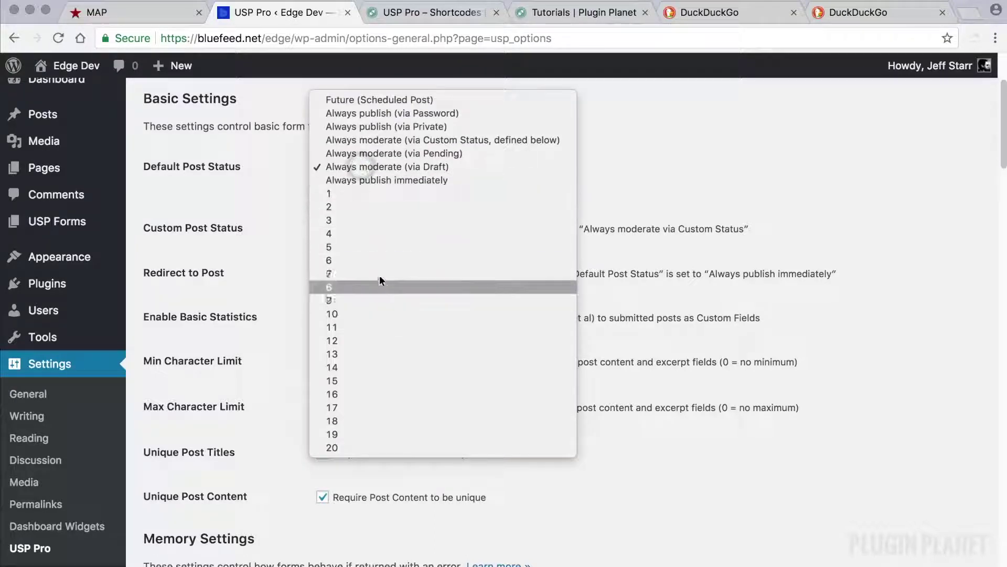
{"action": "left_click", "coordinate": [672, 165]}
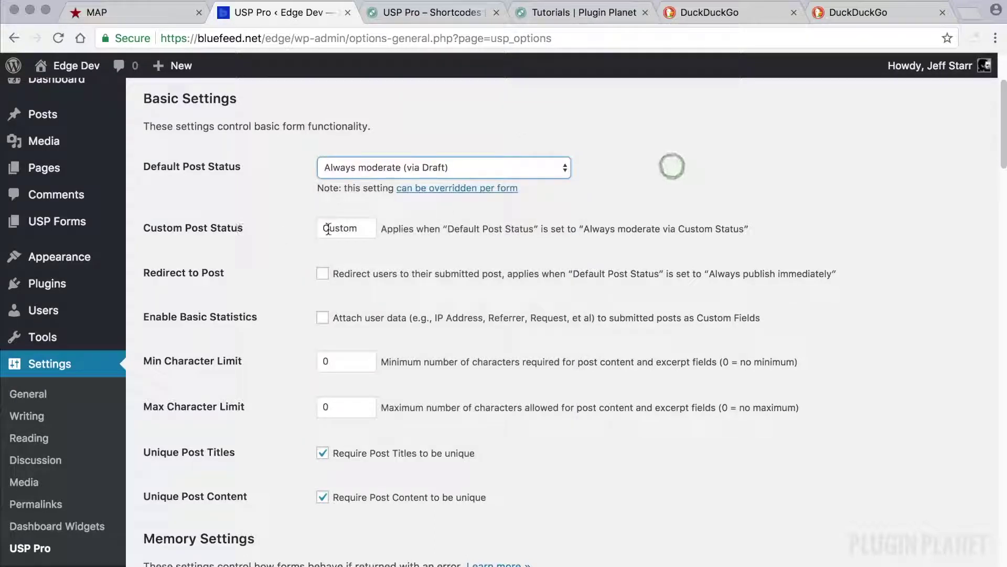
{"action": "left_click", "coordinate": [352, 229]}
{"action": "left_click", "coordinate": [265, 249]}
Open Memory Settings' Learn more tutorial on adding a Remember Me checkbox
{"action": "scroll", "coordinate": [302, 283], "scroll_direction": "down", "scroll_amount": 2}
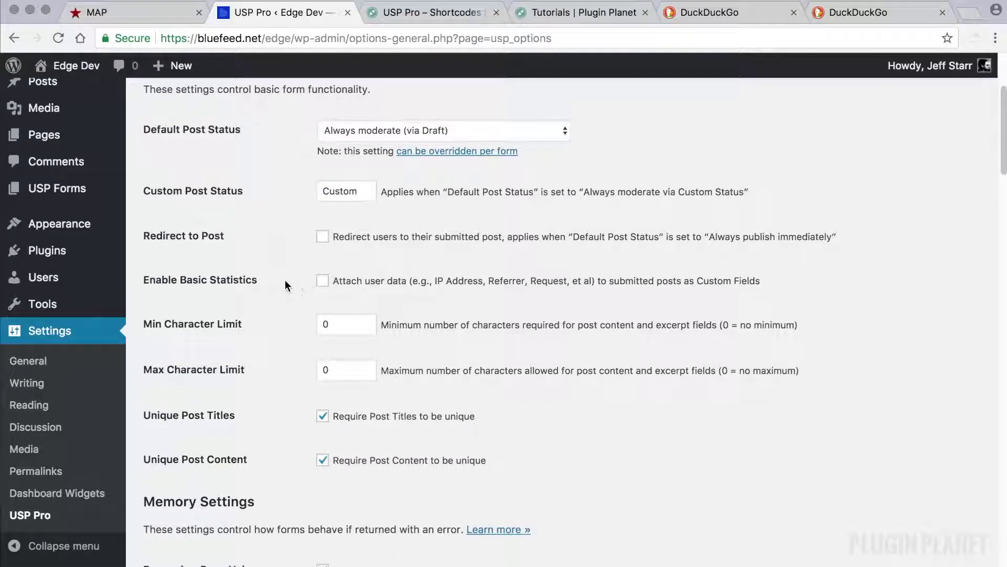
{"action": "scroll", "coordinate": [285, 284], "scroll_direction": "down", "scroll_amount": 1}
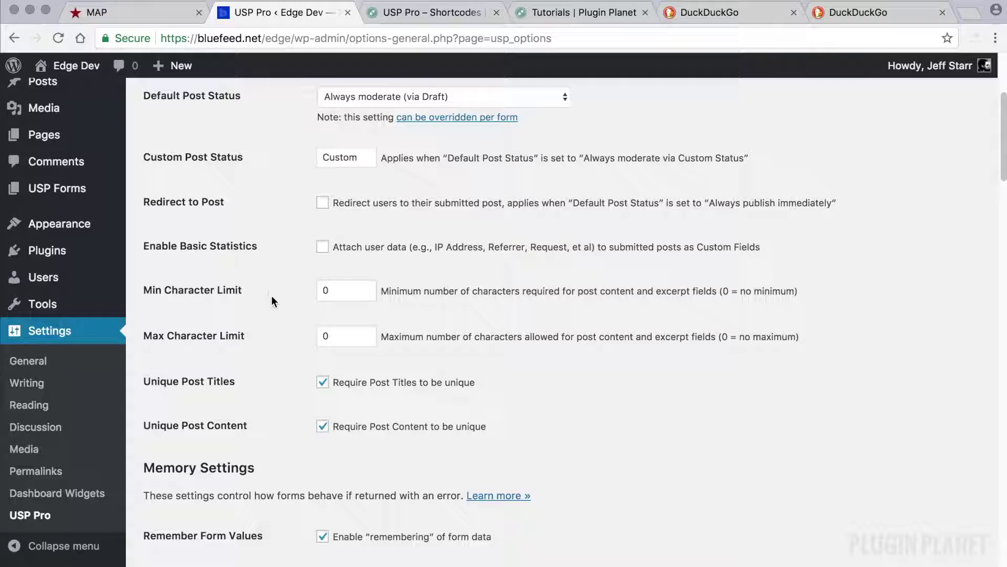
{"action": "scroll", "coordinate": [272, 297], "scroll_direction": "down", "scroll_amount": 3}
{"action": "scroll", "coordinate": [252, 311], "scroll_direction": "down", "scroll_amount": 3}
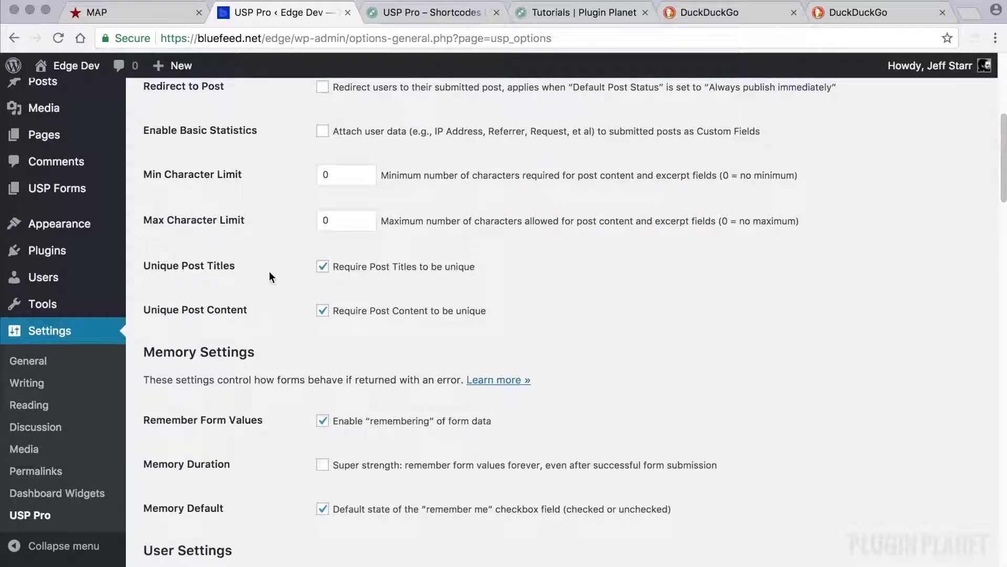
{"action": "left_click", "coordinate": [321, 310]}
{"action": "scroll", "coordinate": [321, 283], "scroll_direction": "down", "scroll_amount": 1}
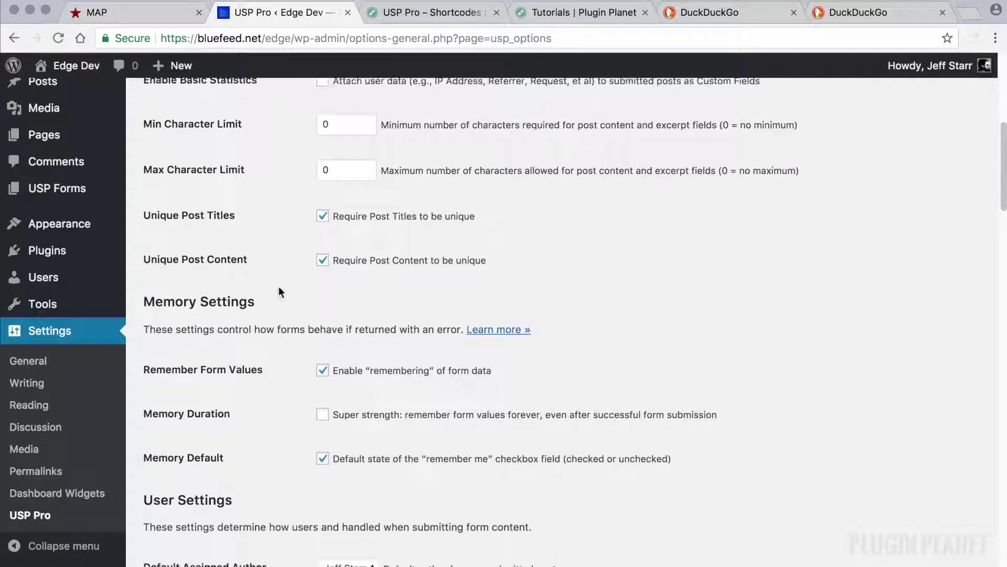
{"action": "scroll", "coordinate": [331, 303], "scroll_direction": "down", "scroll_amount": 8}
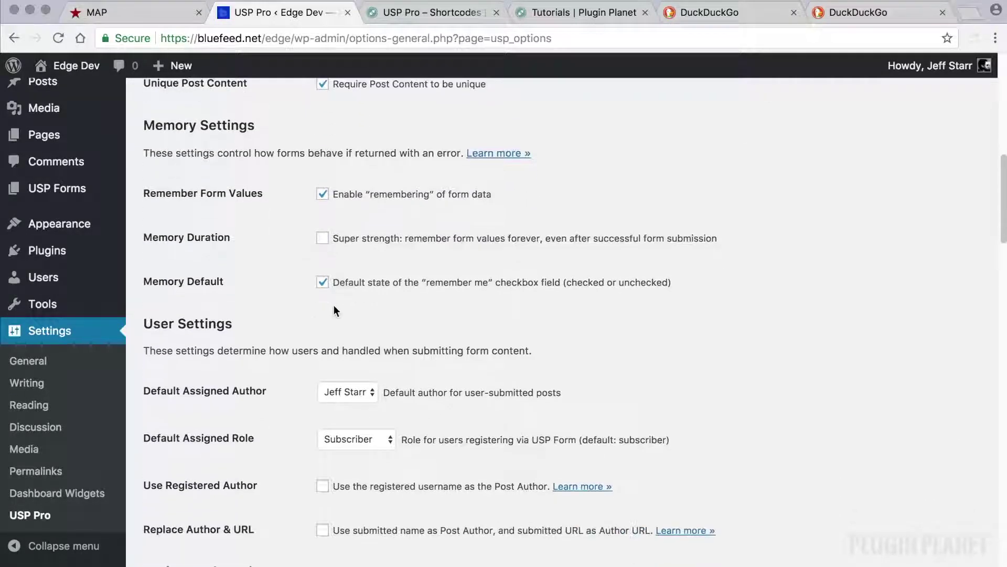
{"action": "scroll", "coordinate": [282, 241], "scroll_direction": "down", "scroll_amount": 2}
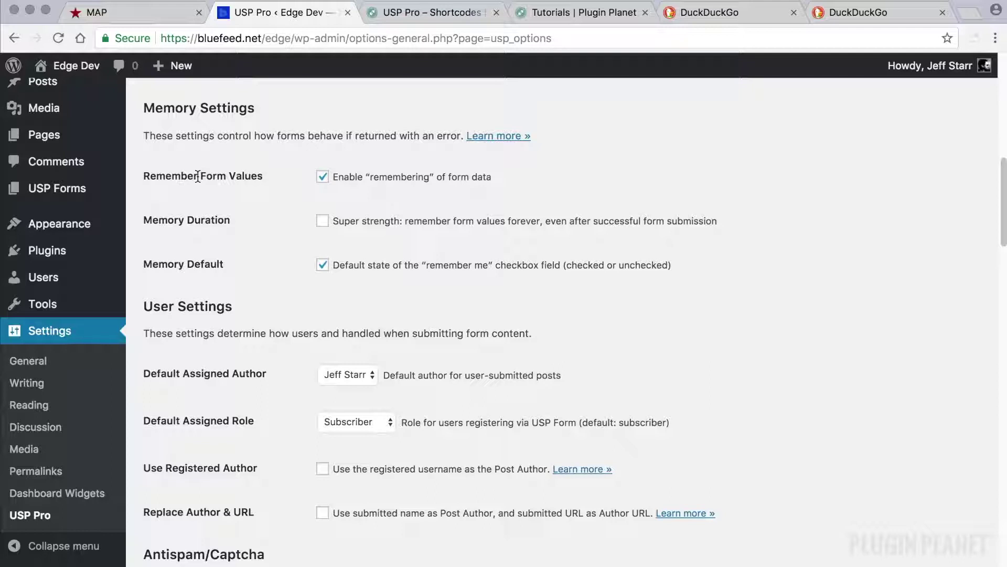
{"action": "scroll", "coordinate": [219, 193], "scroll_direction": "down", "scroll_amount": 1}
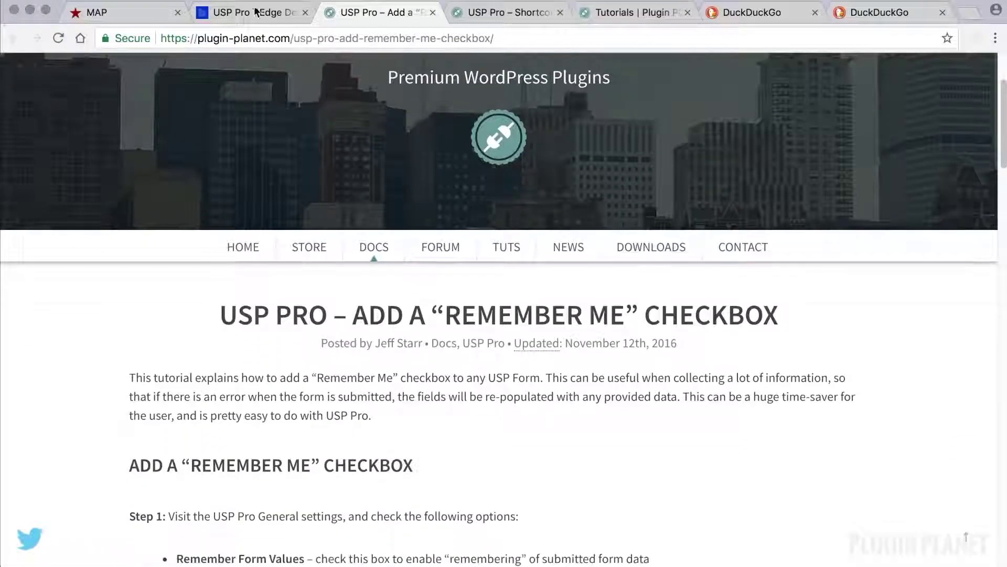
Compare the settings page with the Remember Me tutorial and scroll through its setup steps
{"action": "left_click", "coordinate": [255, 12]}
{"action": "scroll", "coordinate": [512, 193], "scroll_direction": "down", "scroll_amount": 1}
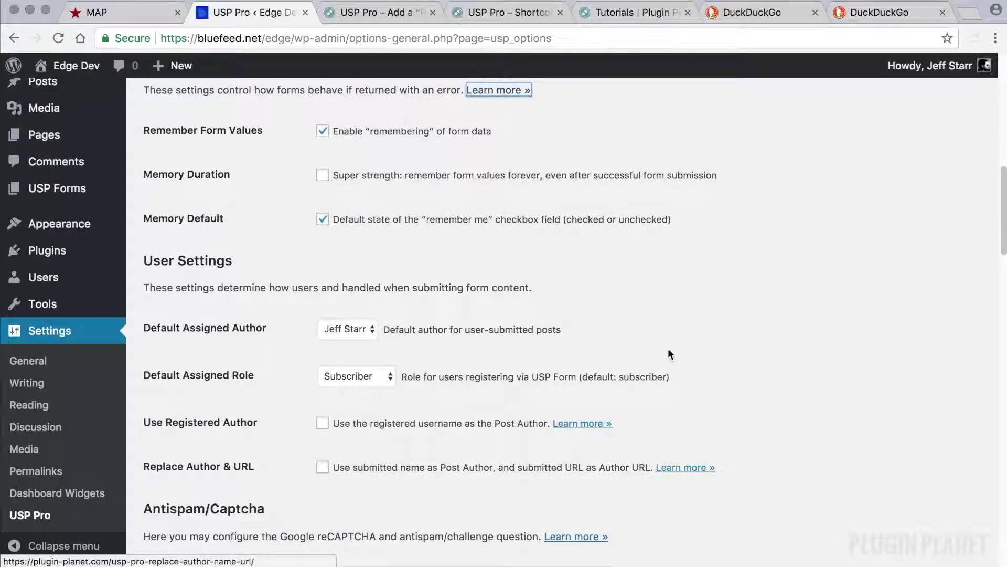
{"action": "left_click", "coordinate": [402, 16]}
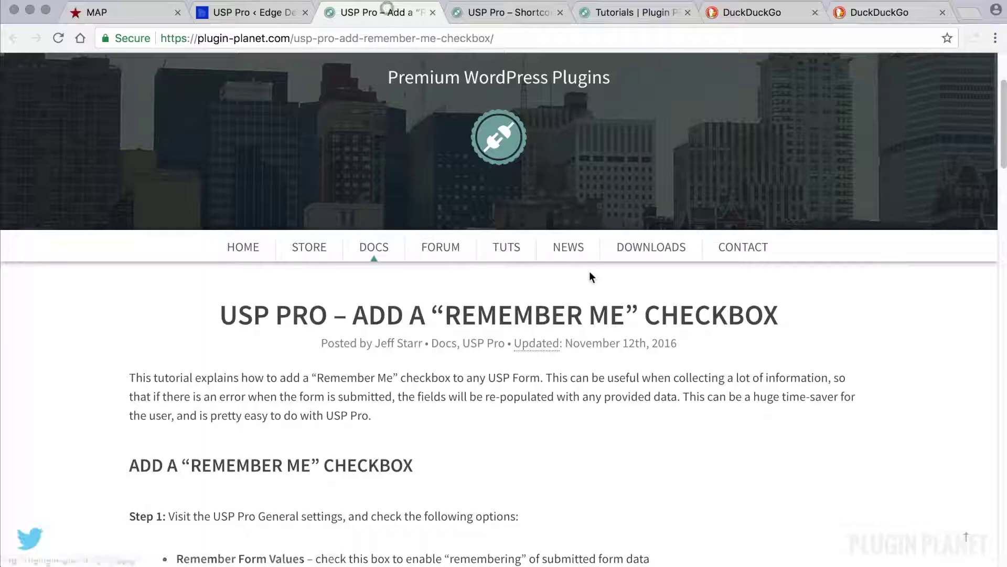
{"action": "scroll", "coordinate": [628, 350], "scroll_direction": "down", "scroll_amount": 3}
{"action": "scroll", "coordinate": [625, 344], "scroll_direction": "down", "scroll_amount": 3}
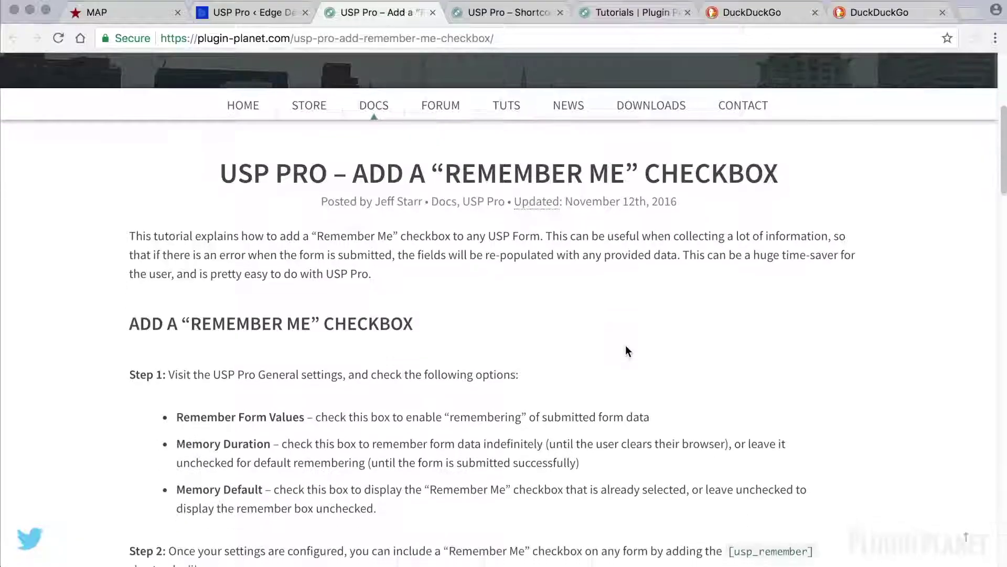
{"action": "scroll", "coordinate": [593, 293], "scroll_direction": "up", "scroll_amount": 1}
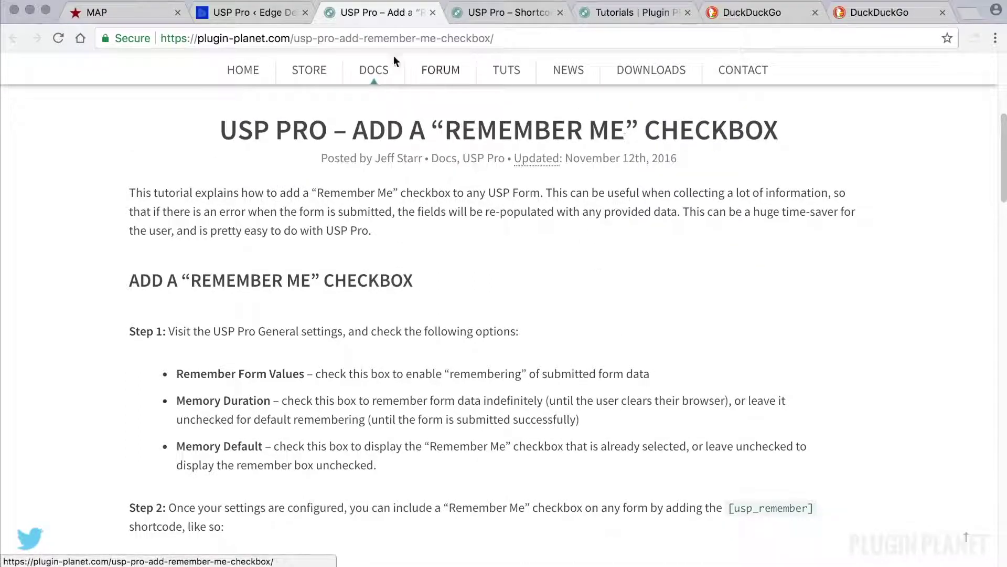
Return to the USP Pro settings and scroll past Antispam/Captcha down to Category Settings
{"action": "left_click", "coordinate": [274, 17]}
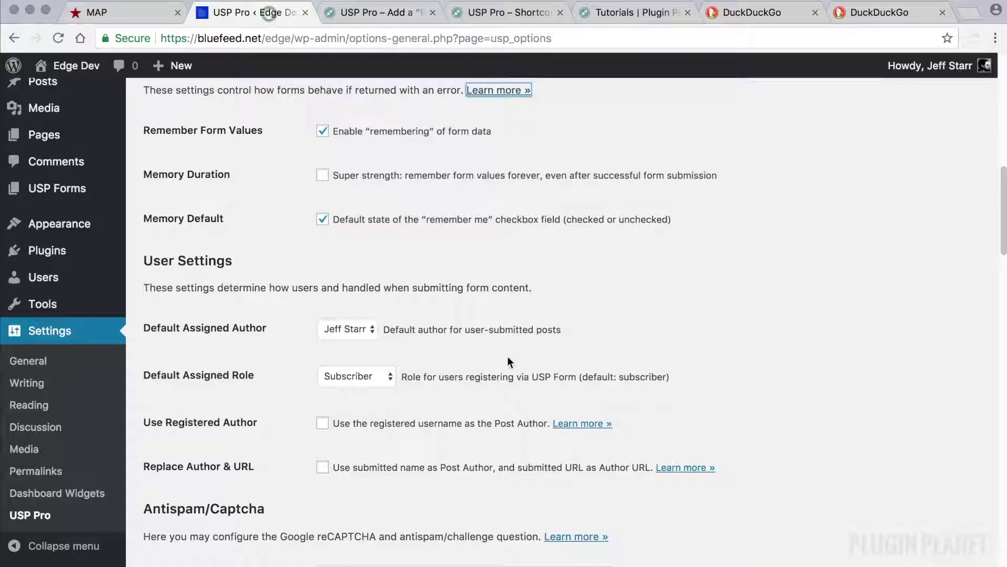
{"action": "scroll", "coordinate": [508, 356], "scroll_direction": "down", "scroll_amount": 5}
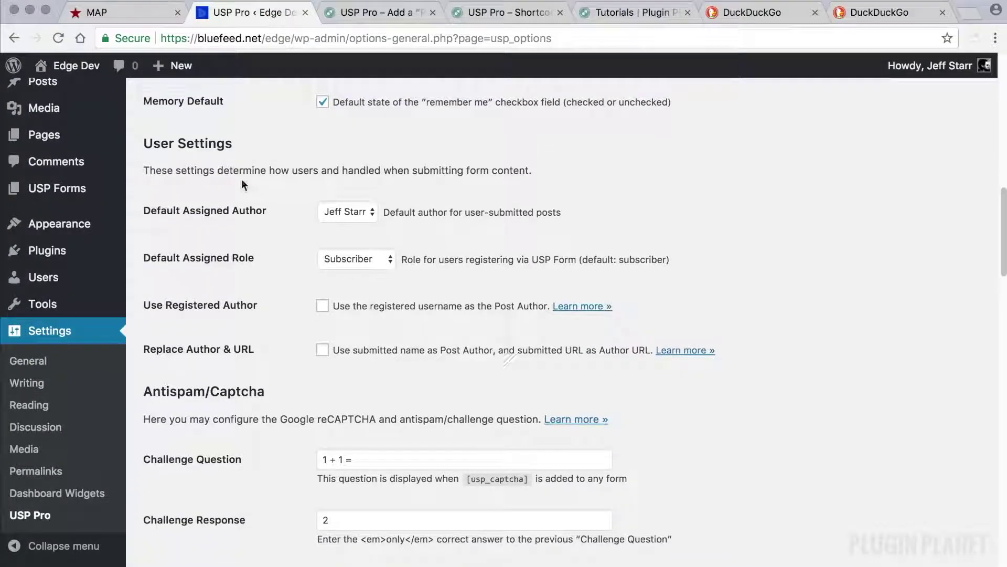
{"action": "scroll", "coordinate": [376, 339], "scroll_direction": "down", "scroll_amount": 8}
{"action": "scroll", "coordinate": [376, 342], "scroll_direction": "down", "scroll_amount": 3}
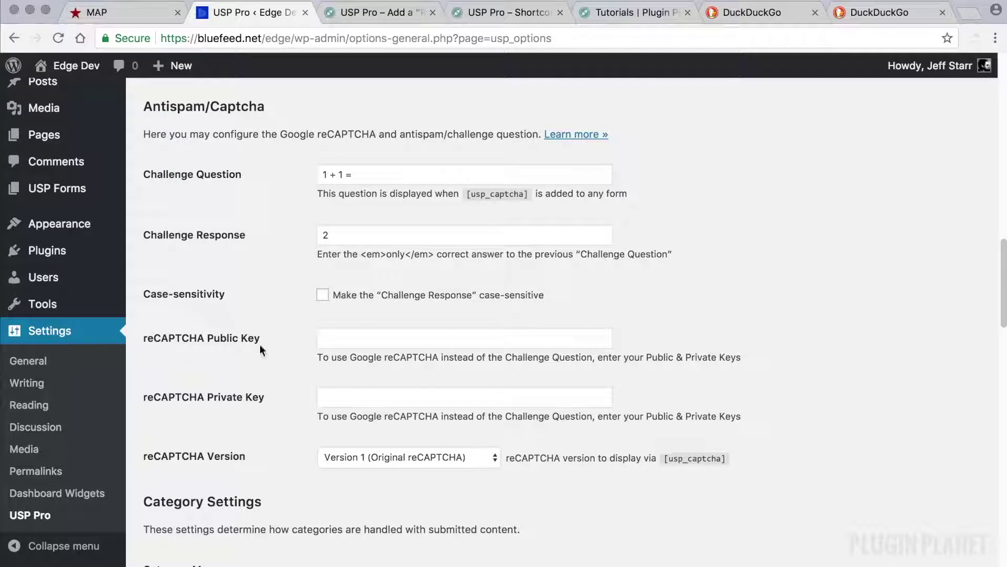
{"action": "scroll", "coordinate": [277, 348], "scroll_direction": "down", "scroll_amount": 5}
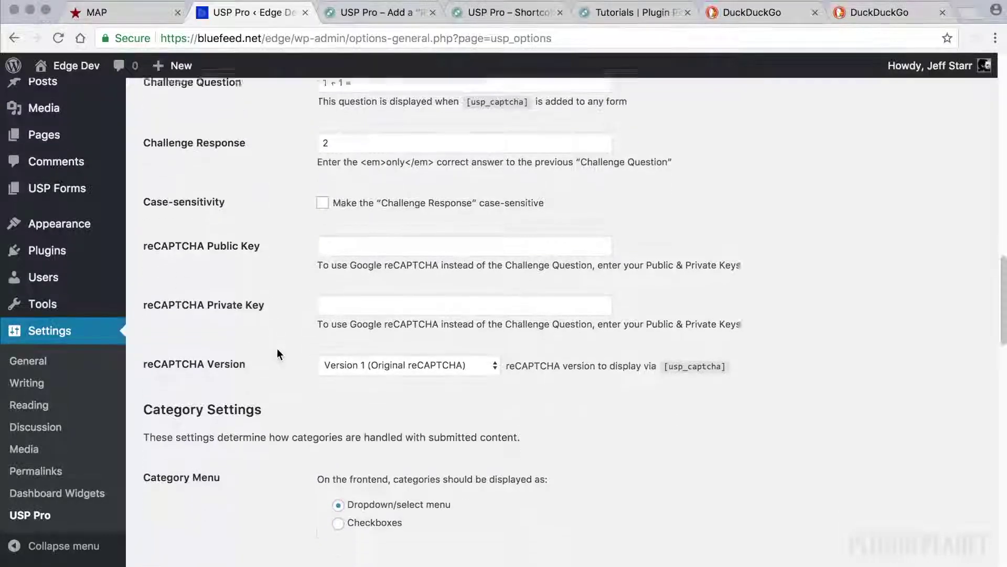
{"action": "scroll", "coordinate": [277, 349], "scroll_direction": "down", "scroll_amount": 10}
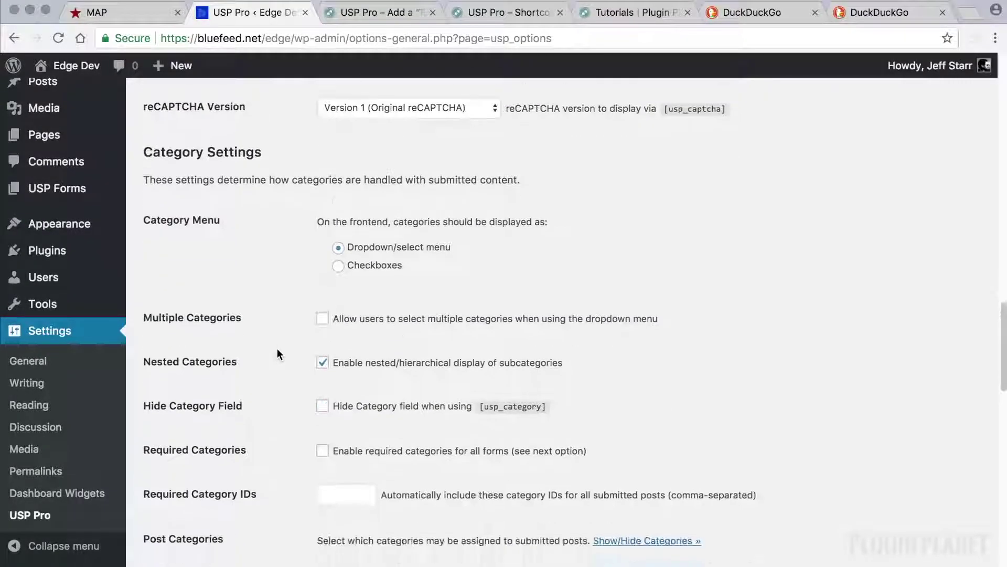
{"action": "scroll", "coordinate": [472, 398], "scroll_direction": "down", "scroll_amount": 3}
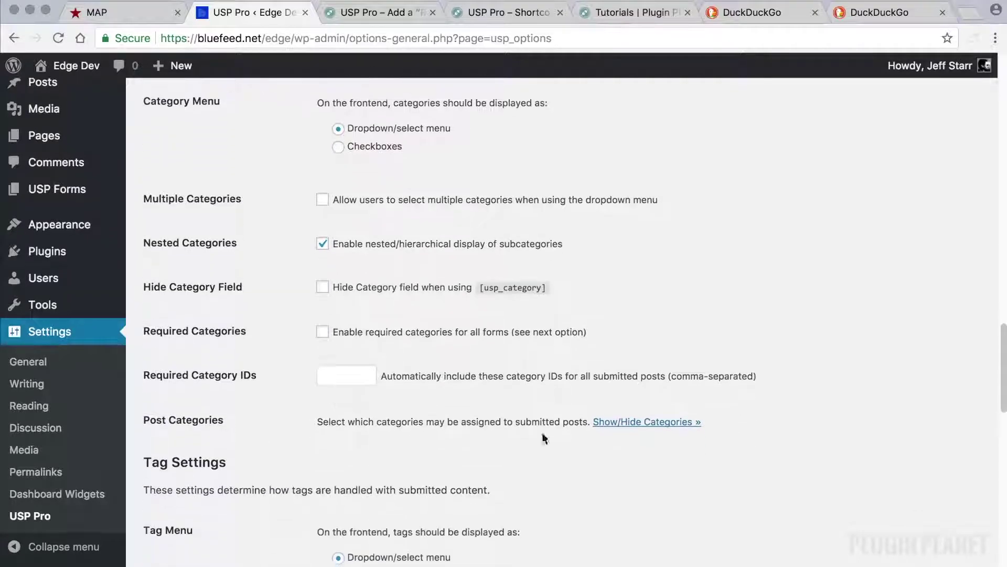
Expand and collapse the Post Categories list twice to look over the available categories
{"action": "left_click", "coordinate": [669, 425]}
{"action": "scroll", "coordinate": [669, 425], "scroll_direction": "down", "scroll_amount": 8}
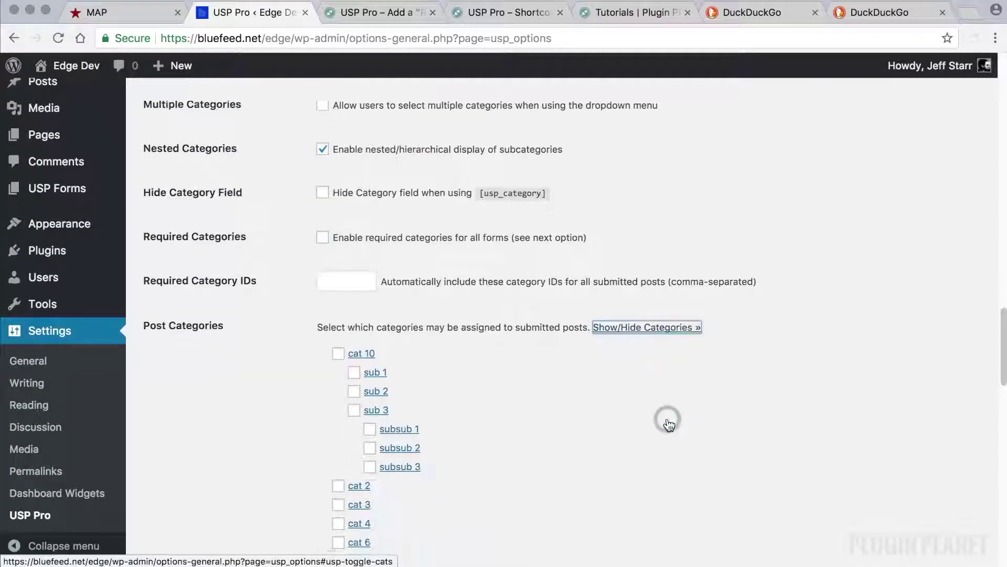
{"action": "scroll", "coordinate": [669, 425], "scroll_direction": "up", "scroll_amount": 5}
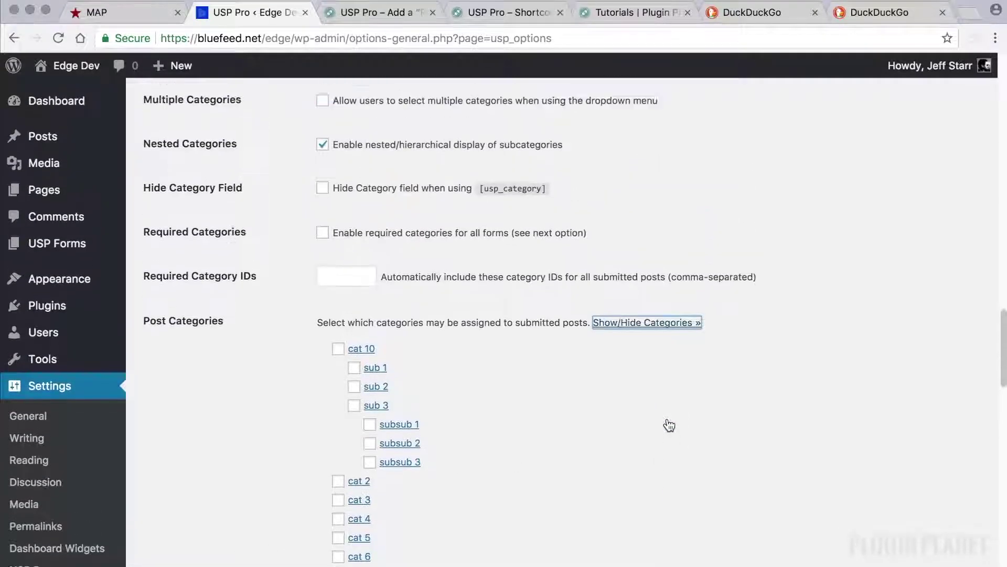
{"action": "left_click", "coordinate": [650, 325]}
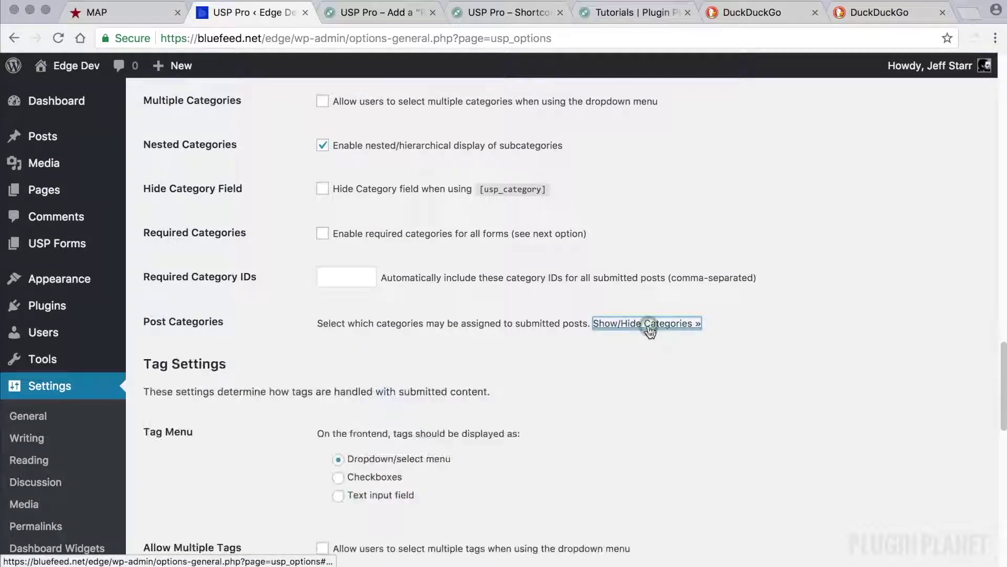
{"action": "left_click", "coordinate": [620, 324]}
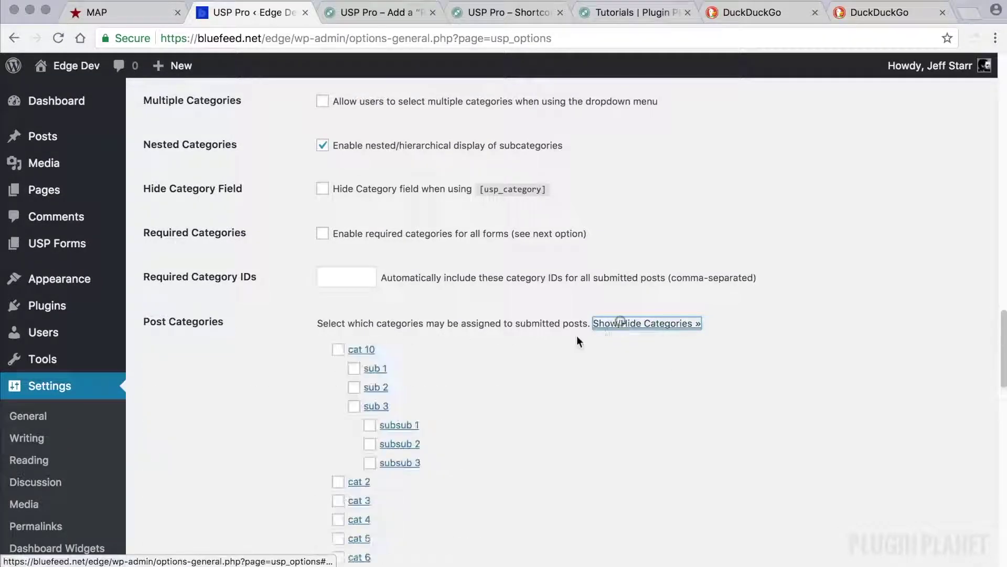
{"action": "scroll", "coordinate": [577, 336], "scroll_direction": "down", "scroll_amount": 3}
{"action": "scroll", "coordinate": [575, 346], "scroll_direction": "up", "scroll_amount": 3}
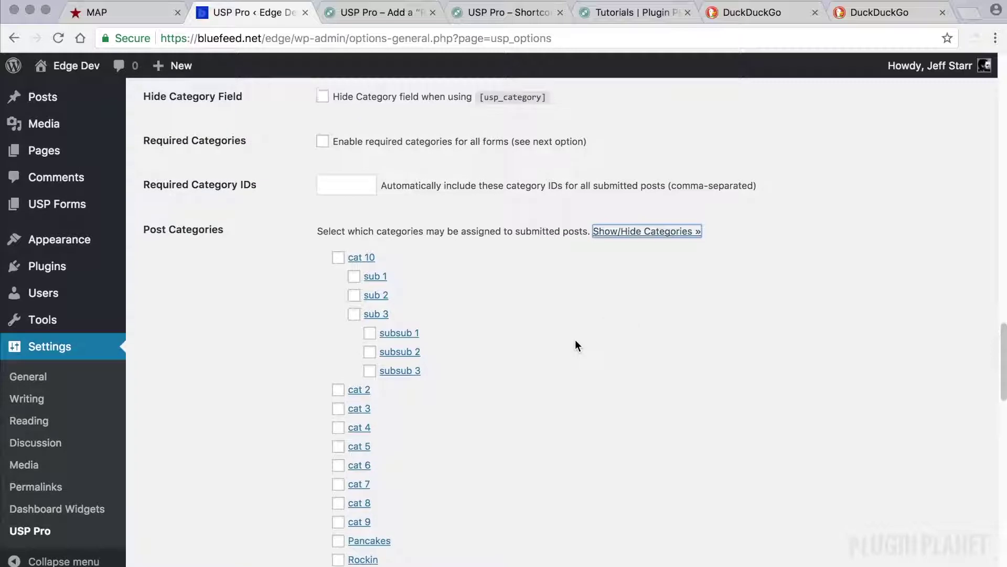
{"action": "left_click", "coordinate": [627, 312]}
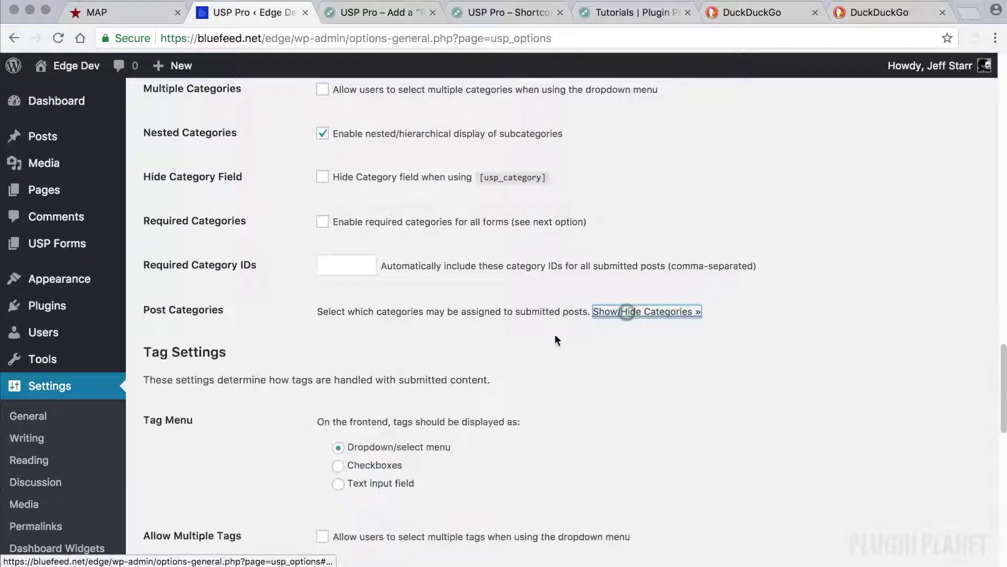
Tick the test, tags, sdf and Post Tags tags, then collapse the tag list
{"action": "scroll", "coordinate": [554, 336], "scroll_direction": "down", "scroll_amount": 6}
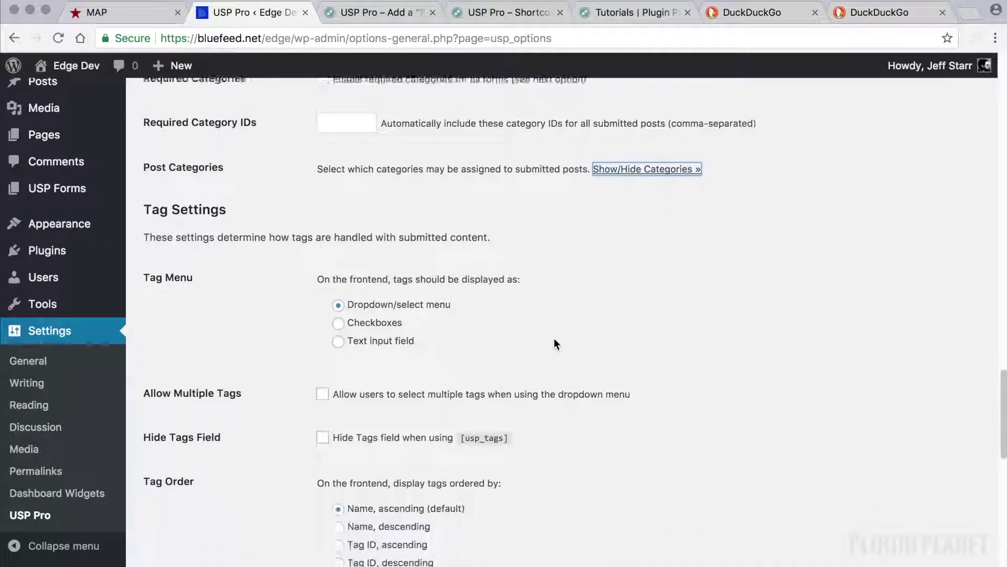
{"action": "scroll", "coordinate": [555, 343], "scroll_direction": "down", "scroll_amount": 3}
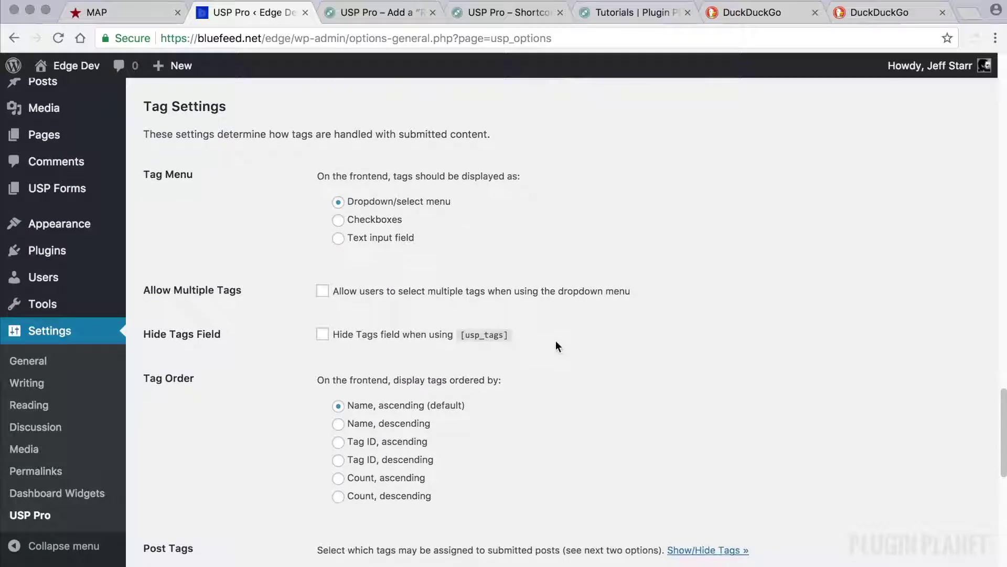
{"action": "scroll", "coordinate": [559, 346], "scroll_direction": "down", "scroll_amount": 1}
{"action": "scroll", "coordinate": [699, 445], "scroll_direction": "down", "scroll_amount": 2}
{"action": "left_click", "coordinate": [711, 388]}
{"action": "scroll", "coordinate": [653, 393], "scroll_direction": "down", "scroll_amount": 3}
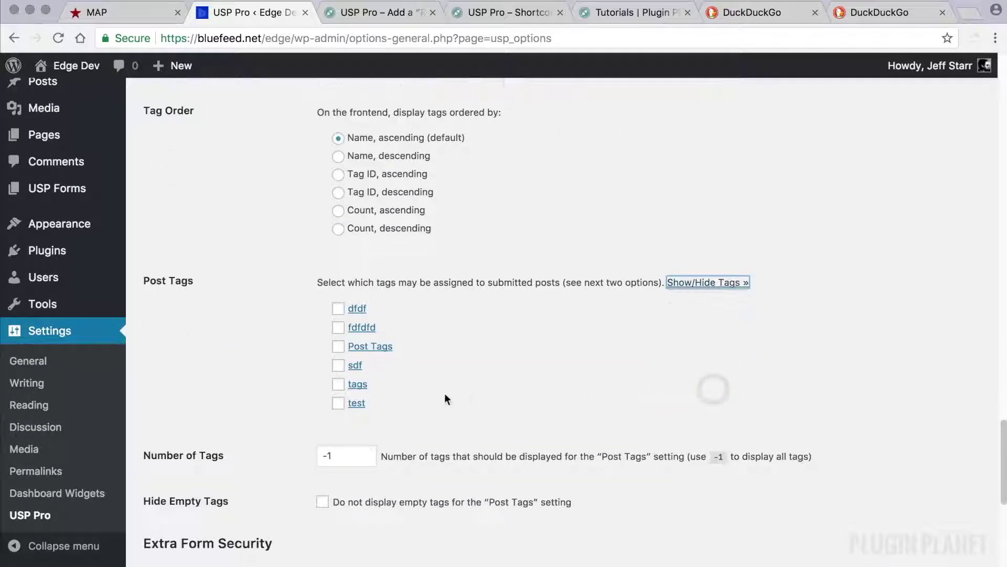
{"action": "left_click", "coordinate": [338, 403]}
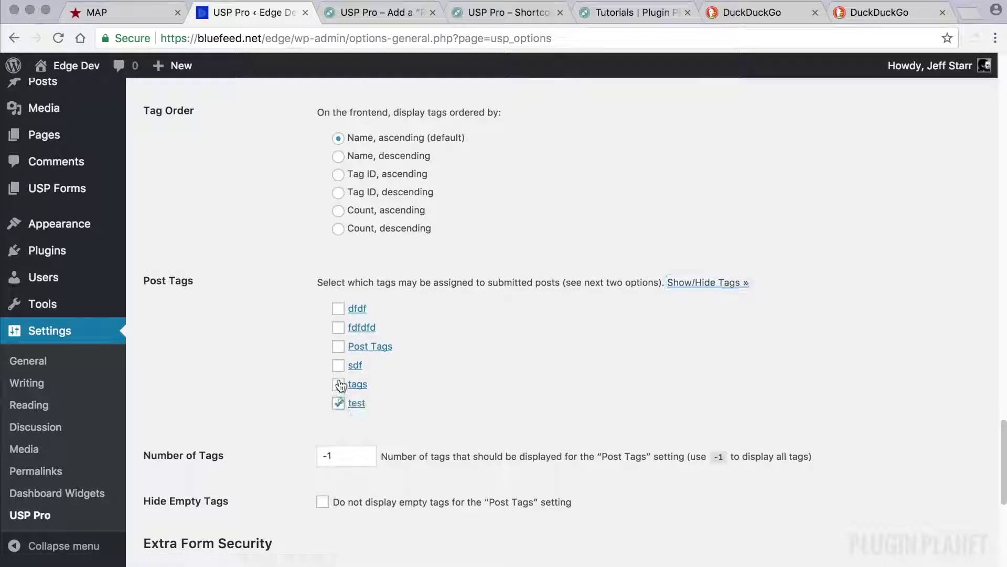
{"action": "left_click", "coordinate": [339, 384]}
{"action": "left_click", "coordinate": [338, 365]}
{"action": "left_click", "coordinate": [338, 346]}
{"action": "left_click", "coordinate": [704, 282]}
{"action": "scroll", "coordinate": [703, 278], "scroll_direction": "down", "scroll_amount": 2}
Highlight the post-submission, user-registration and contact form IDs under Extra Form Security
{"action": "scroll", "coordinate": [343, 328], "scroll_direction": "down", "scroll_amount": 5}
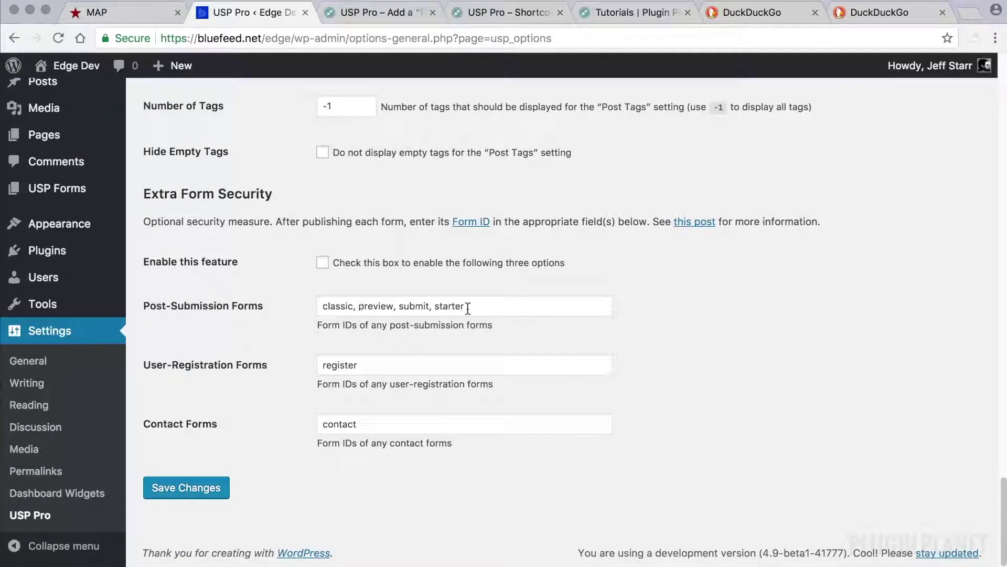
{"action": "triple_click", "coordinate": [470, 308]}
{"action": "left_click", "coordinate": [301, 326]}
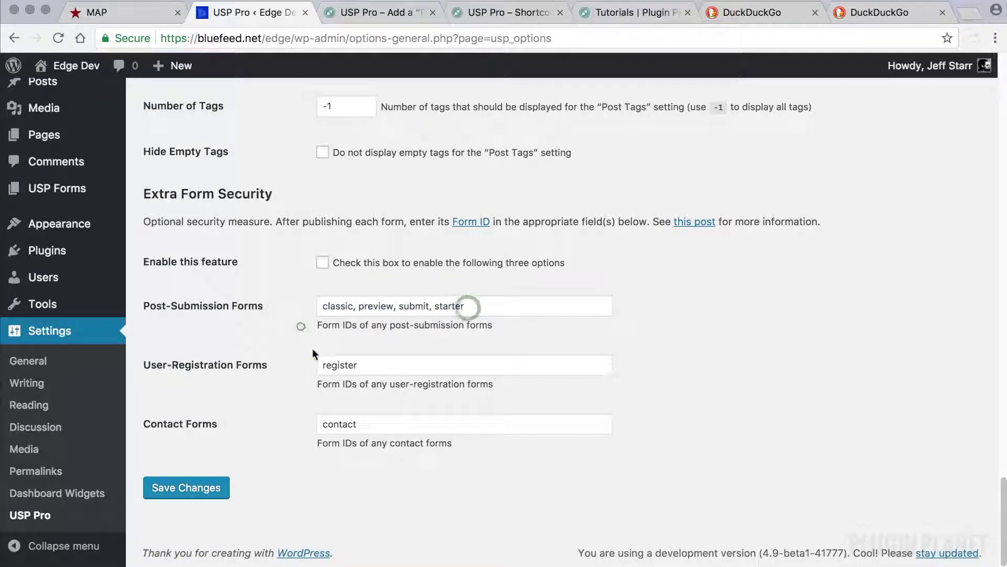
{"action": "triple_click", "coordinate": [362, 365]}
{"action": "triple_click", "coordinate": [364, 419]}
{"action": "scroll", "coordinate": [317, 426], "scroll_direction": "down", "scroll_amount": 1}
{"action": "left_click", "coordinate": [607, 474]}
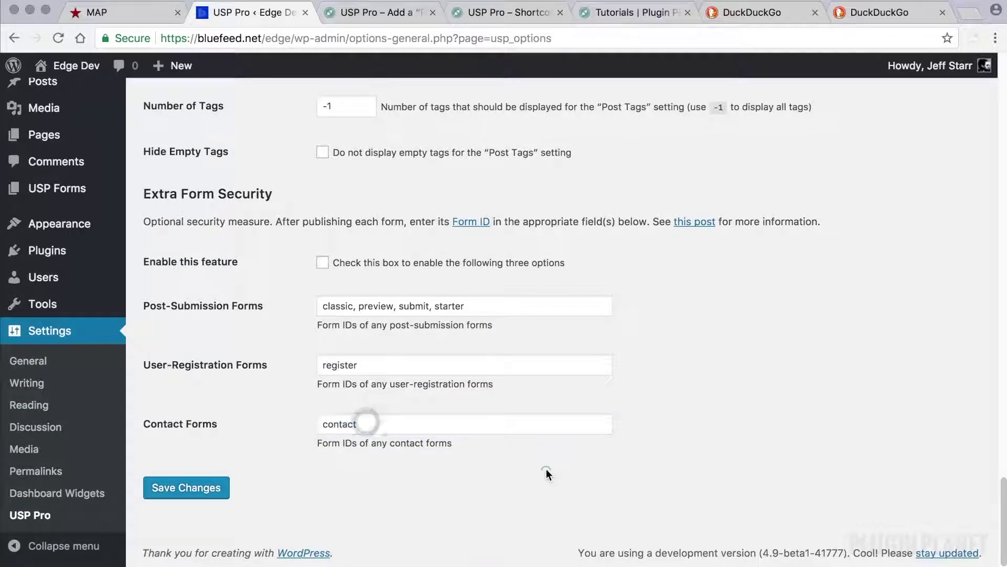
{"action": "triple_click", "coordinate": [374, 365]}
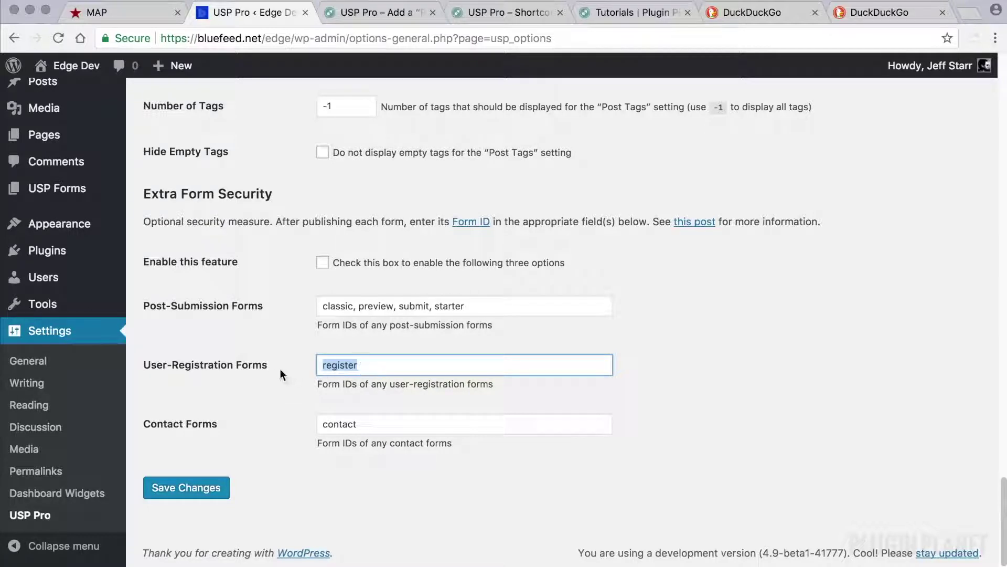
Point out the User-Registration, Contact and Post-Submission Forms settings, then close the form security tutorial
{"action": "left_click_drag", "start_coordinate": [272, 366], "coordinate": [144, 364]}
{"action": "left_click", "coordinate": [377, 365]}
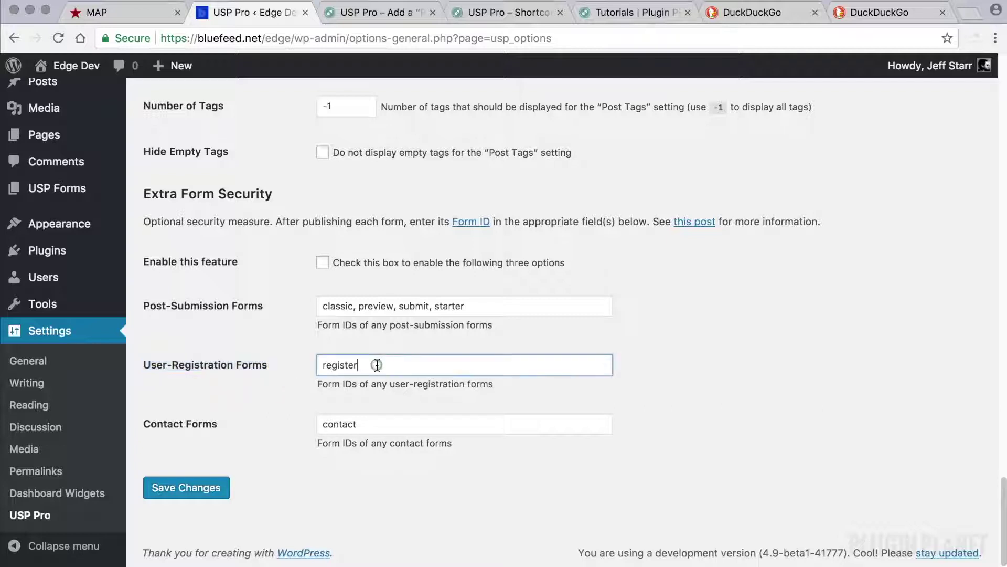
{"action": "double_click", "coordinate": [359, 428]}
{"action": "left_click", "coordinate": [197, 423]}
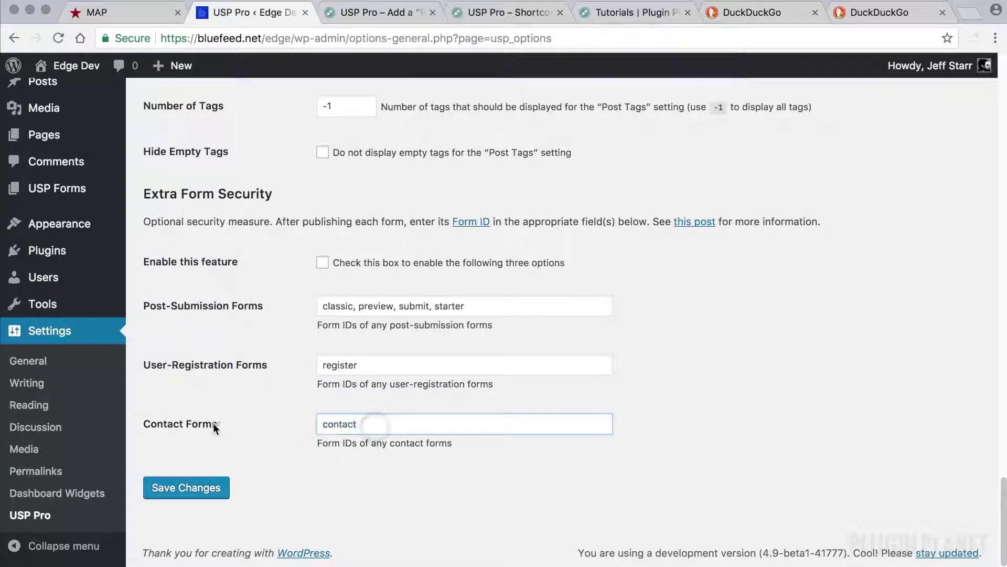
{"action": "left_click", "coordinate": [407, 305]}
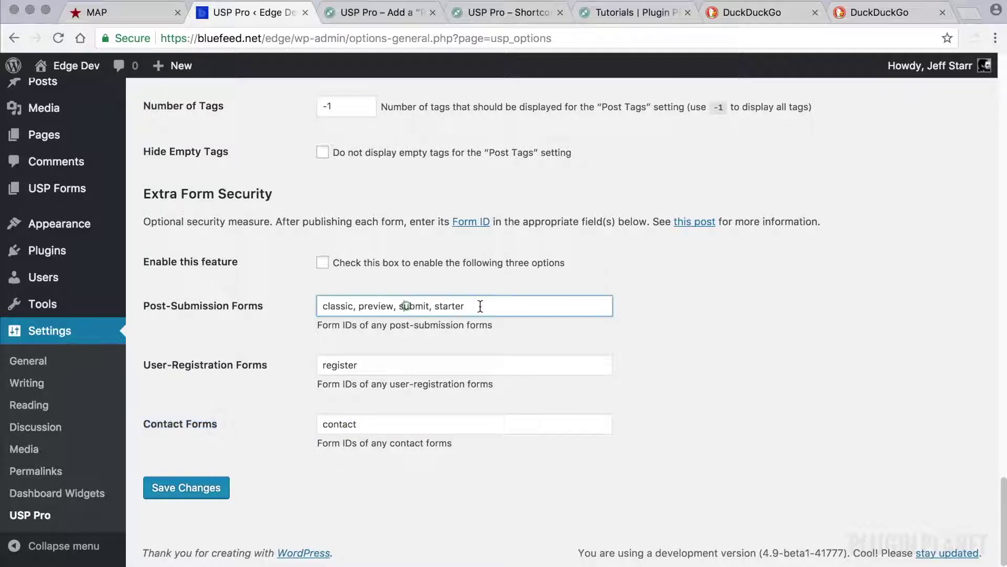
{"action": "triple_click", "coordinate": [480, 307]}
{"action": "left_click_drag", "start_coordinate": [273, 303], "coordinate": [143, 306]}
{"action": "left_click", "coordinate": [681, 386]}
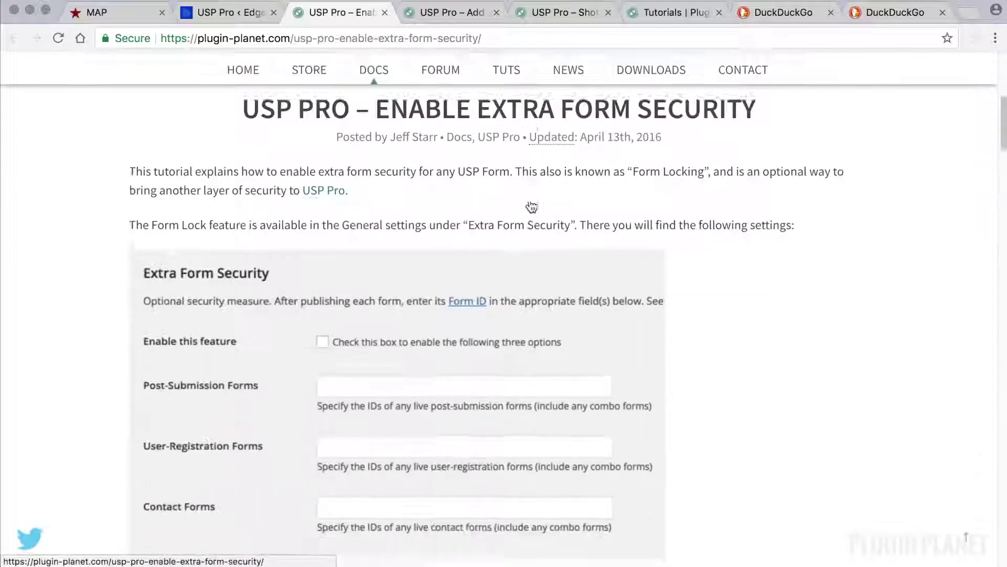
{"action": "scroll", "coordinate": [530, 205], "scroll_direction": "up", "scroll_amount": 5}
{"action": "left_click", "coordinate": [385, 12]}
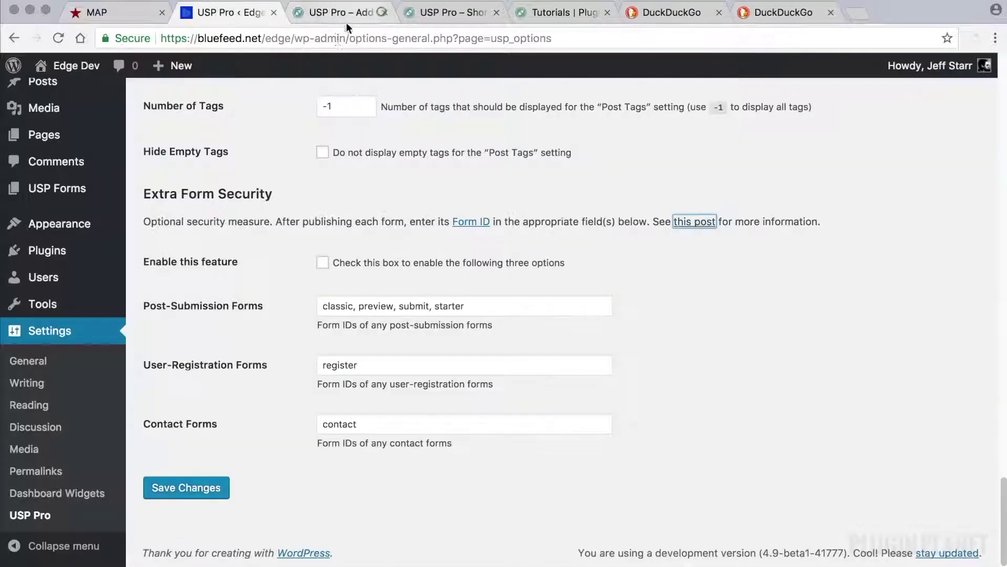
{"action": "scroll", "coordinate": [630, 287], "scroll_direction": "up", "scroll_amount": 20}
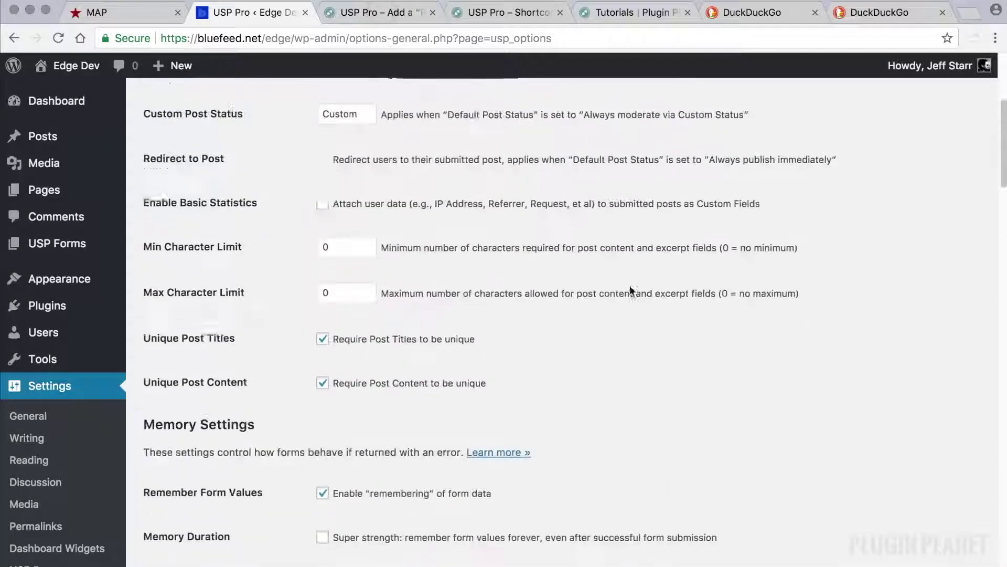
{"action": "left_click", "coordinate": [238, 158]}
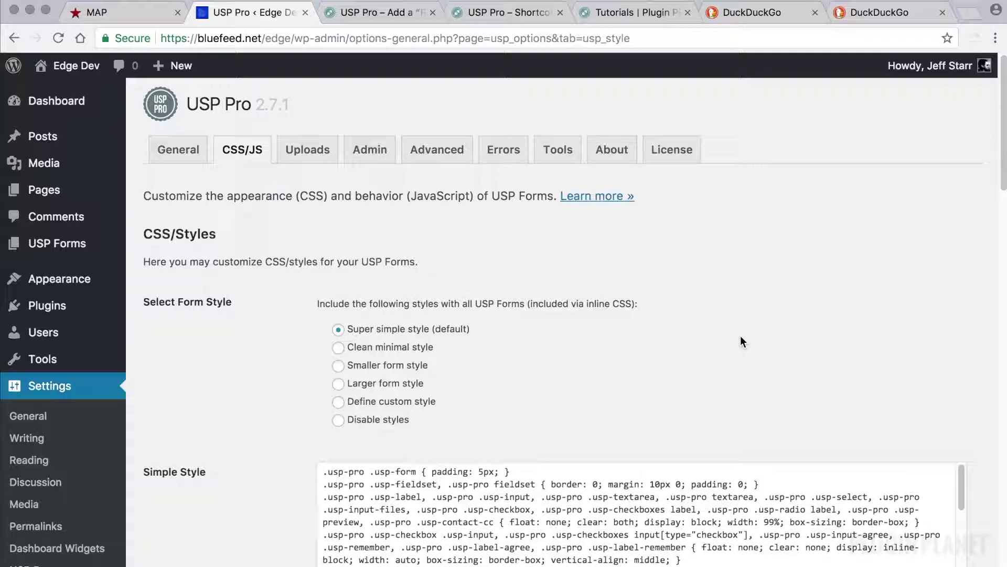
{"action": "scroll", "coordinate": [740, 336], "scroll_direction": "down", "scroll_amount": 5}
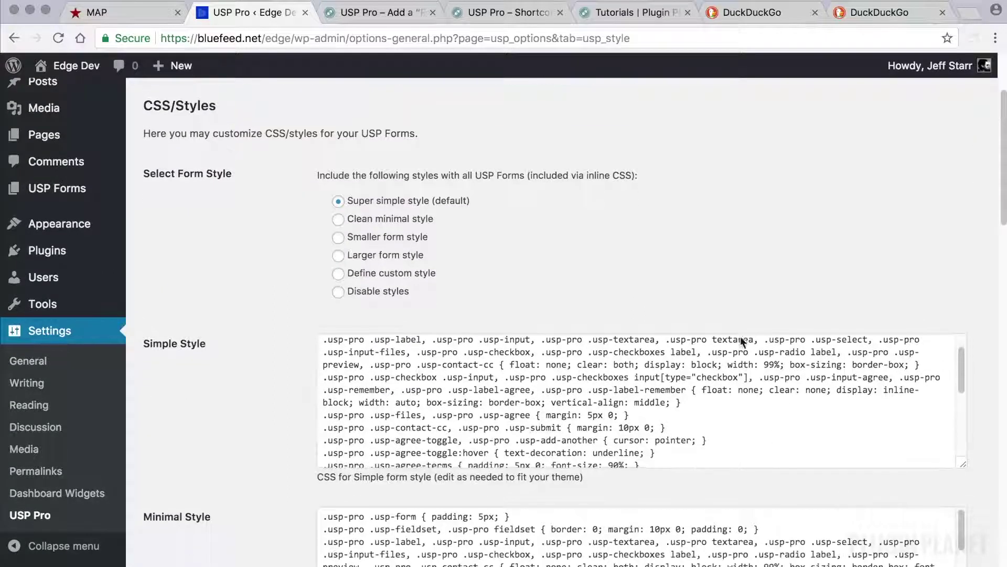
{"action": "scroll", "coordinate": [268, 283], "scroll_direction": "down", "scroll_amount": 2}
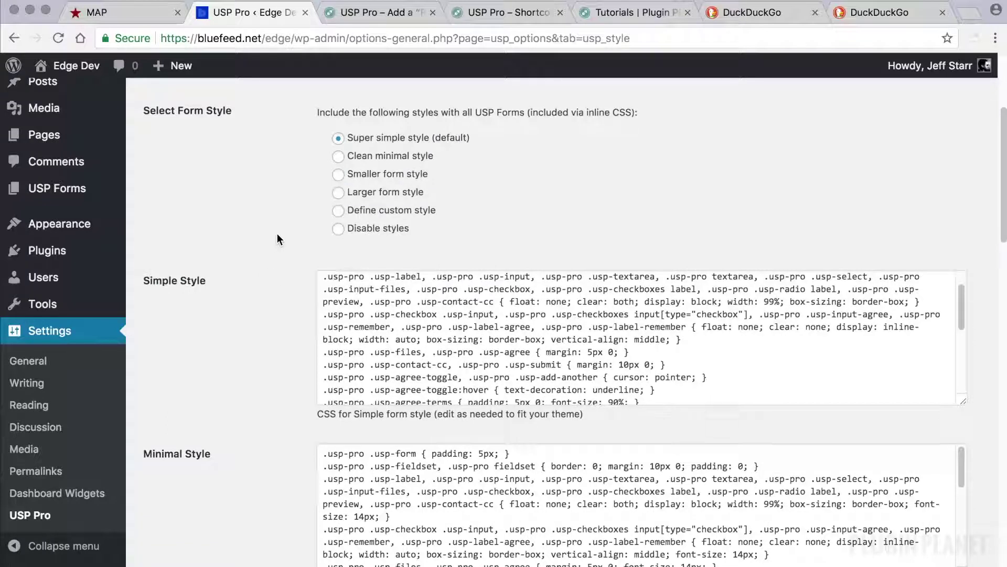
{"action": "scroll", "coordinate": [238, 251], "scroll_direction": "down", "scroll_amount": 10}
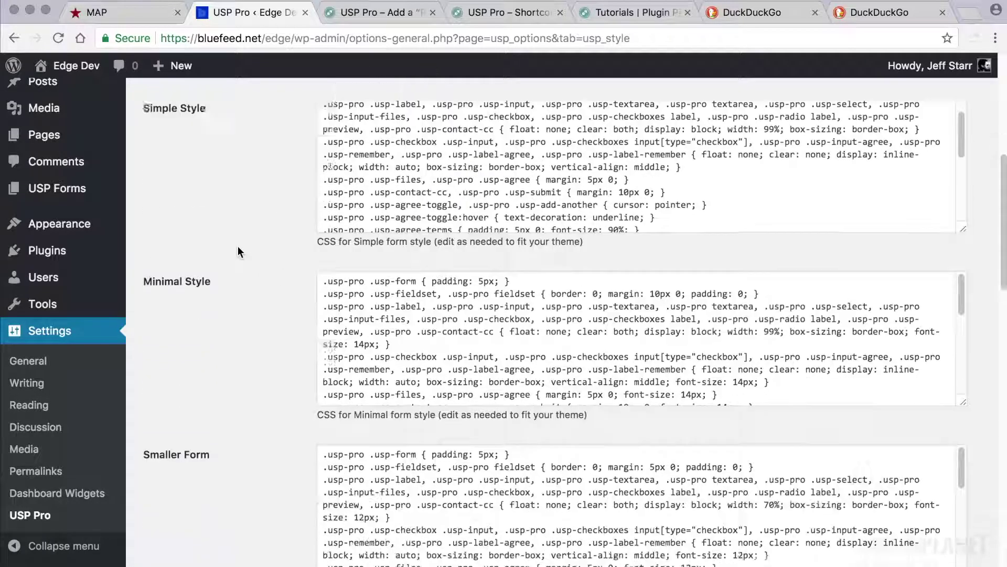
{"action": "scroll", "coordinate": [237, 251], "scroll_direction": "down", "scroll_amount": 7}
{"action": "scroll", "coordinate": [238, 251], "scroll_direction": "up", "scroll_amount": 14}
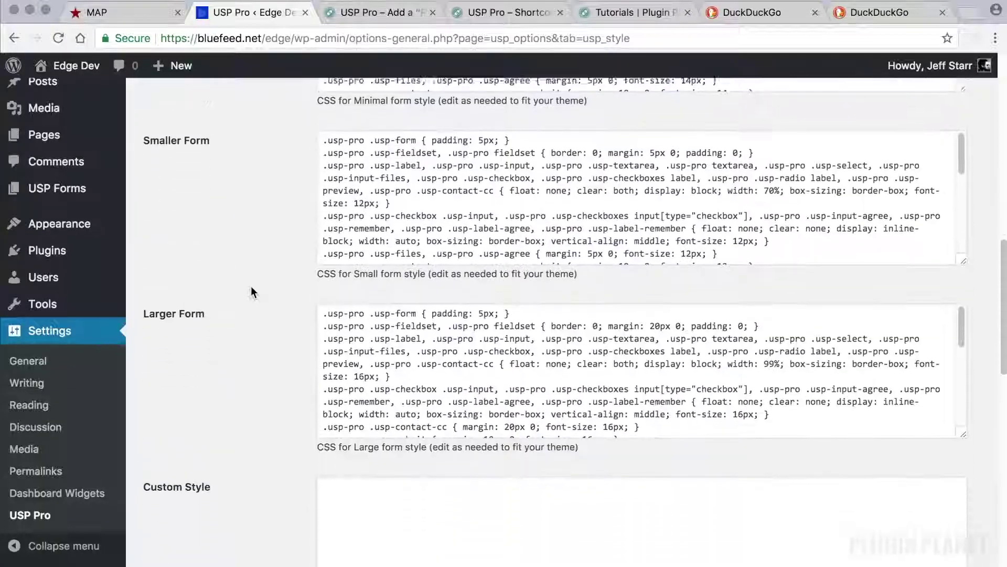
{"action": "scroll", "coordinate": [251, 287], "scroll_direction": "up", "scroll_amount": 9}
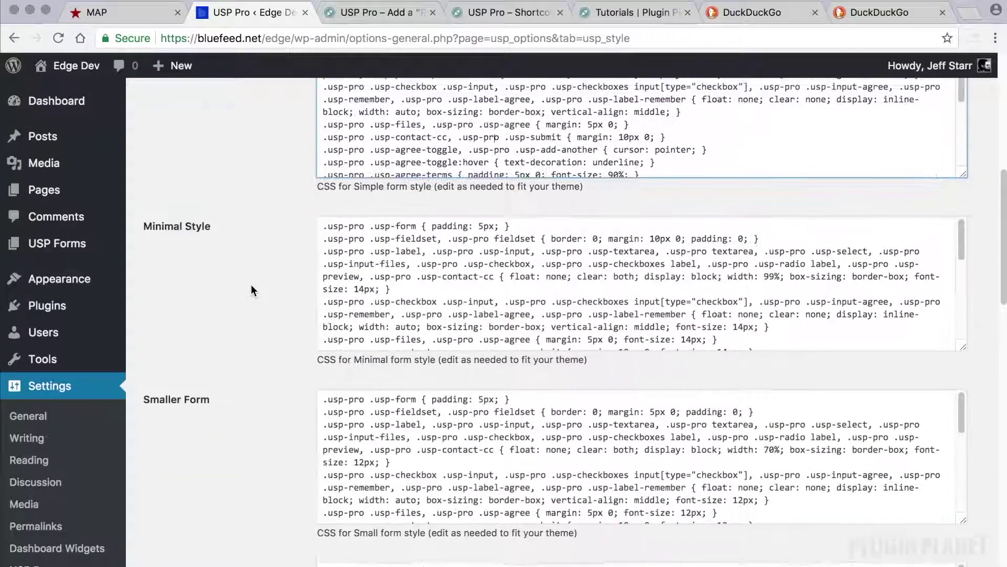
{"action": "scroll", "coordinate": [251, 302], "scroll_direction": "down", "scroll_amount": 8}
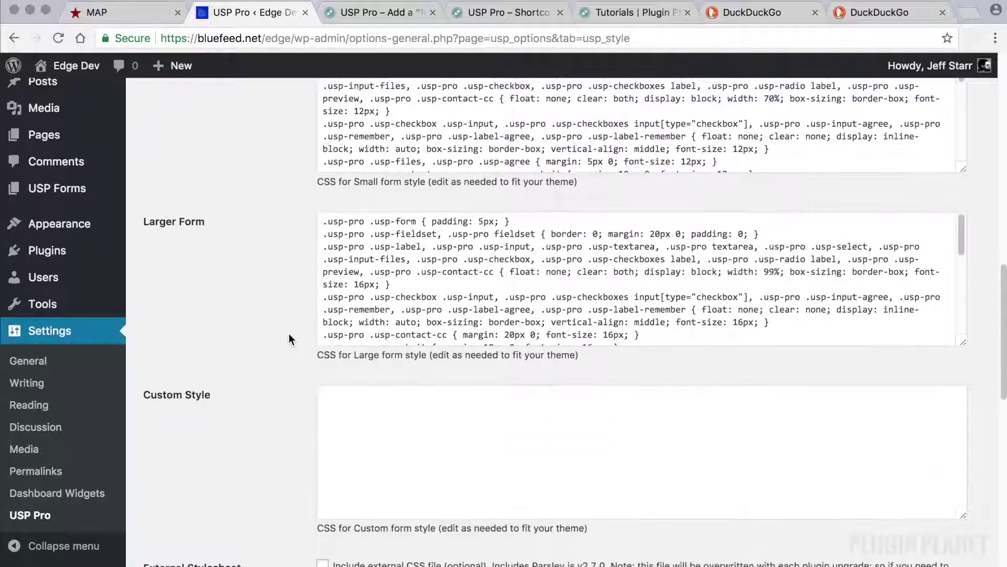
{"action": "left_click", "coordinate": [472, 299]}
{"action": "scroll", "coordinate": [462, 299], "scroll_direction": "down", "scroll_amount": 10}
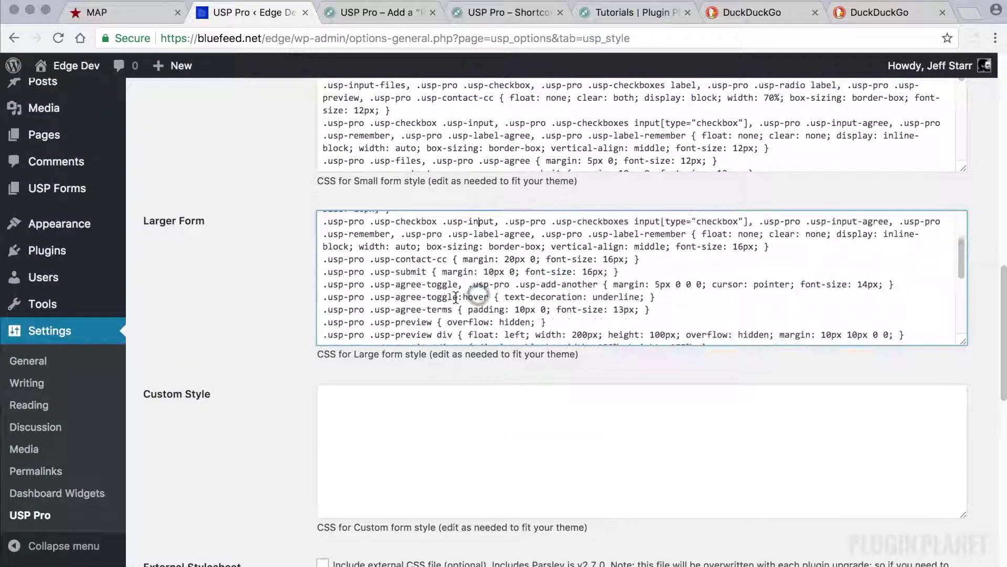
{"action": "scroll", "coordinate": [455, 298], "scroll_direction": "down", "scroll_amount": 4}
{"action": "scroll", "coordinate": [287, 288], "scroll_direction": "down", "scroll_amount": 6}
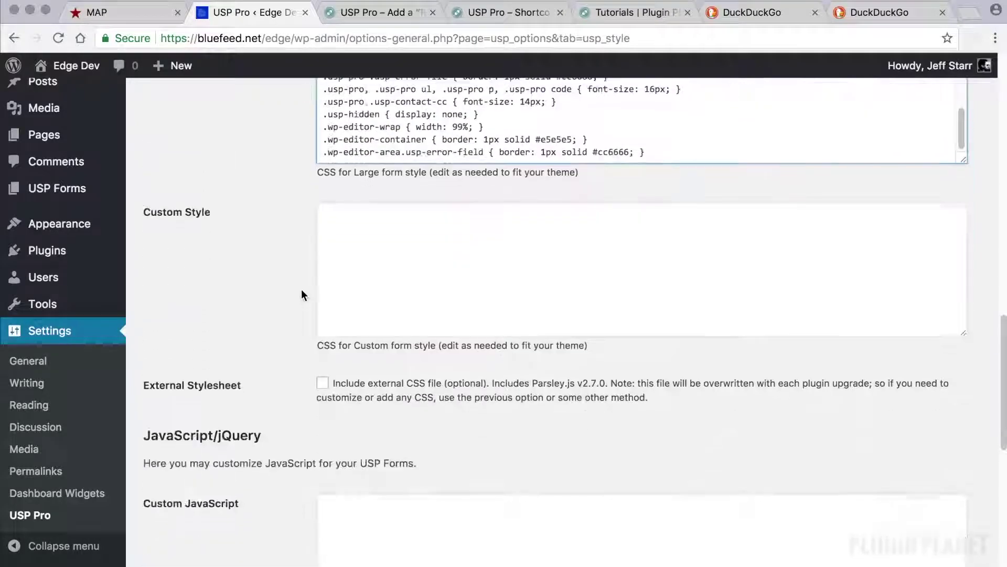
{"action": "scroll", "coordinate": [327, 291], "scroll_direction": "up", "scroll_amount": 13}
{"action": "scroll", "coordinate": [262, 381], "scroll_direction": "up", "scroll_amount": 10}
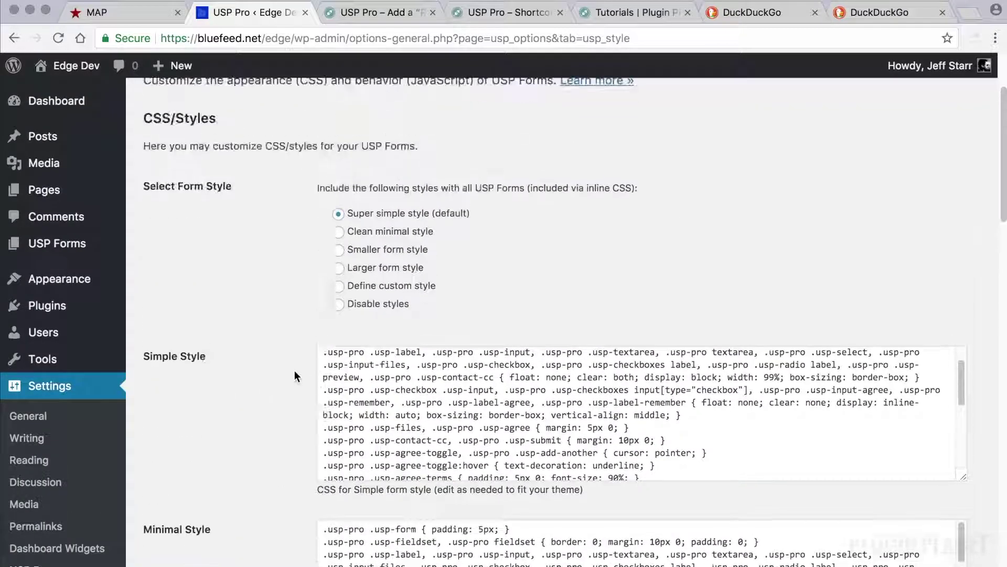
{"action": "scroll", "coordinate": [280, 334], "scroll_direction": "down", "scroll_amount": 20}
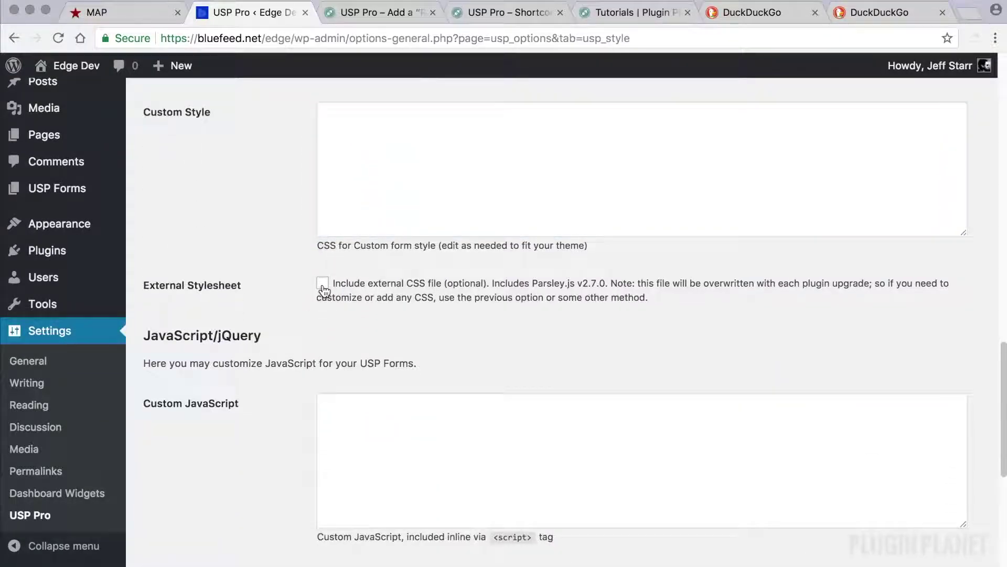
{"action": "scroll", "coordinate": [295, 307], "scroll_direction": "down", "scroll_amount": 5}
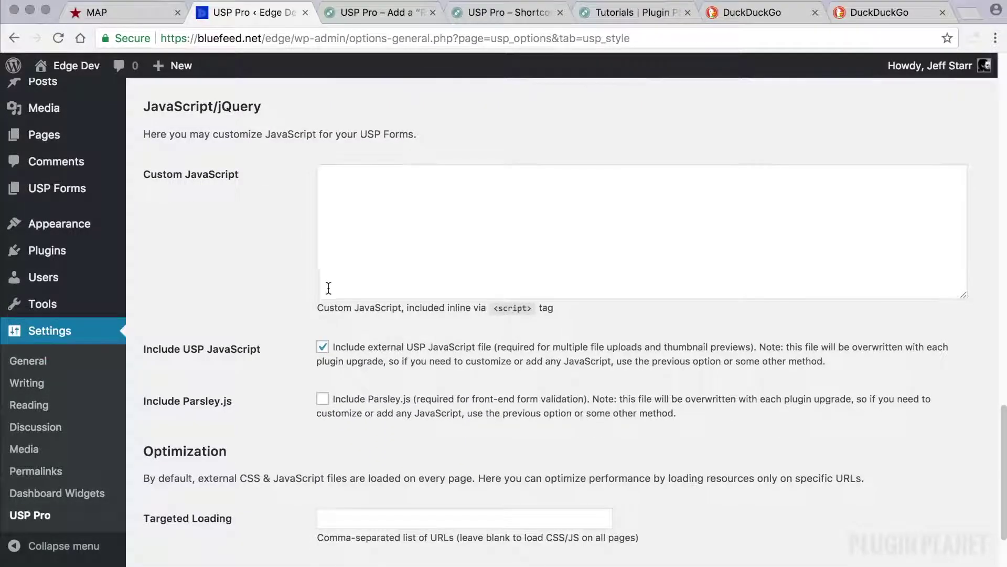
{"action": "left_click", "coordinate": [360, 231]}
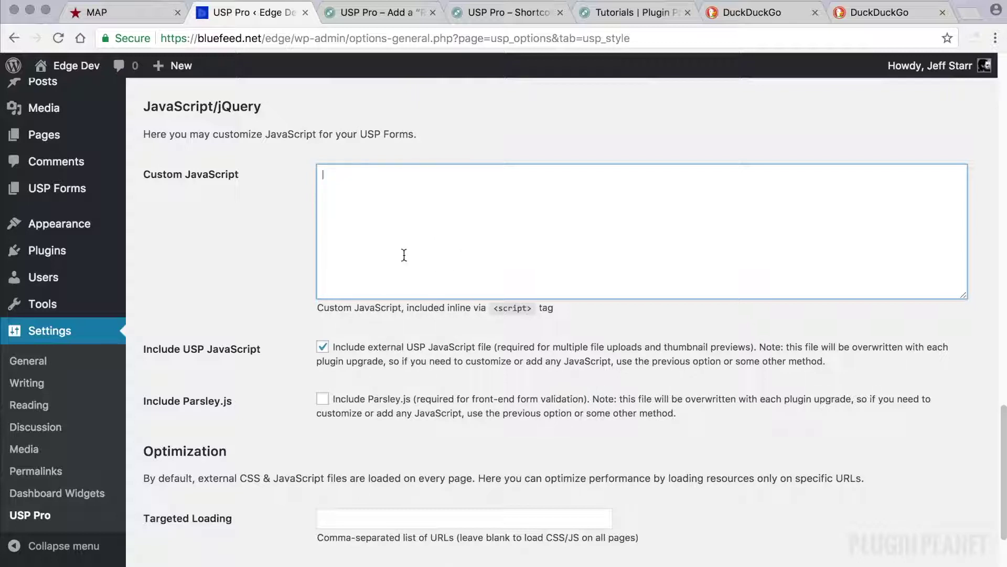
{"action": "scroll", "coordinate": [379, 255], "scroll_direction": "down", "scroll_amount": 3}
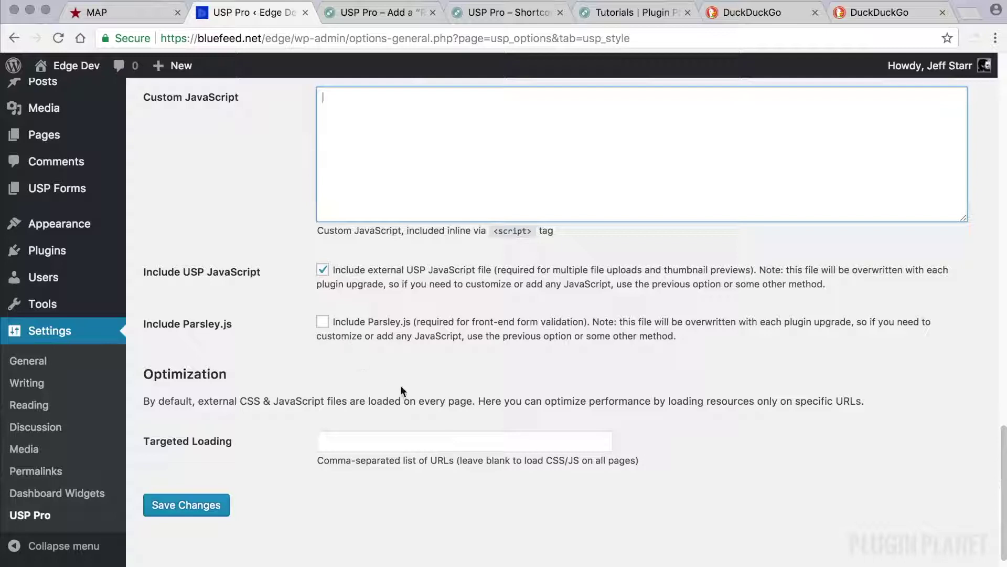
{"action": "scroll", "coordinate": [401, 385], "scroll_direction": "down", "scroll_amount": 1}
{"action": "left_click", "coordinate": [360, 426]}
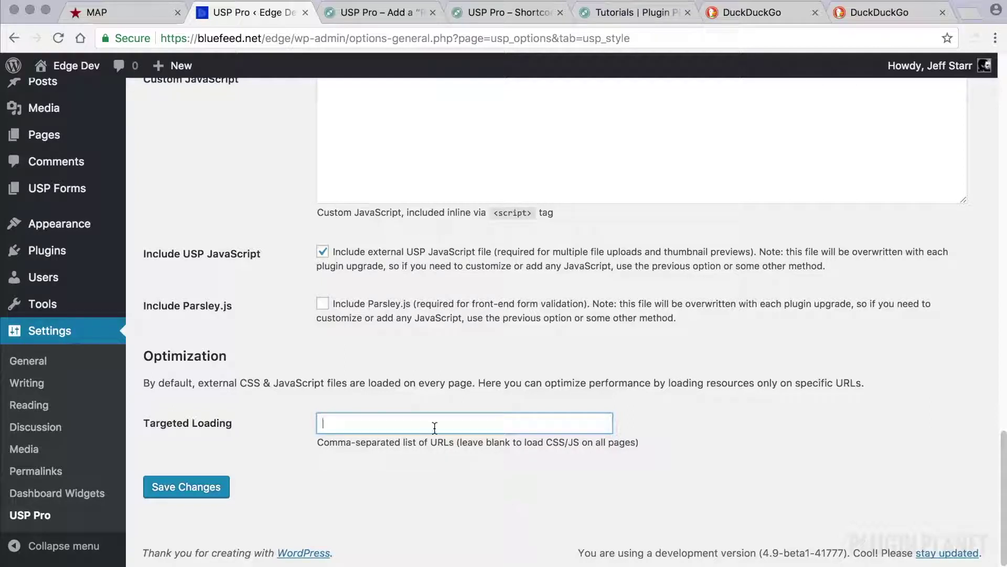
{"action": "scroll", "coordinate": [460, 464], "scroll_direction": "up", "scroll_amount": 20}
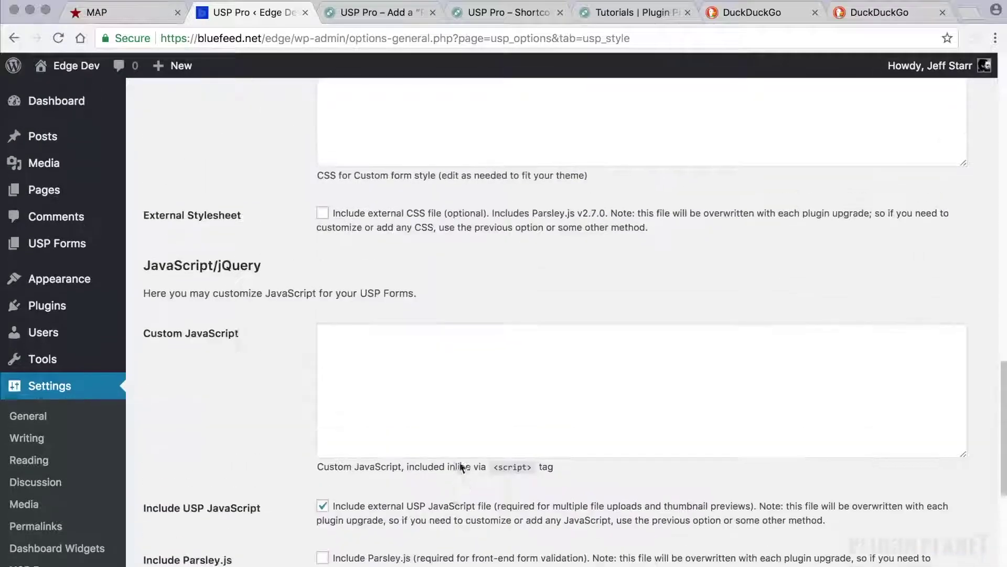
Open the Uploads tab and scroll through every file upload option and back to the top
{"action": "scroll", "coordinate": [458, 461], "scroll_direction": "up", "scroll_amount": 3}
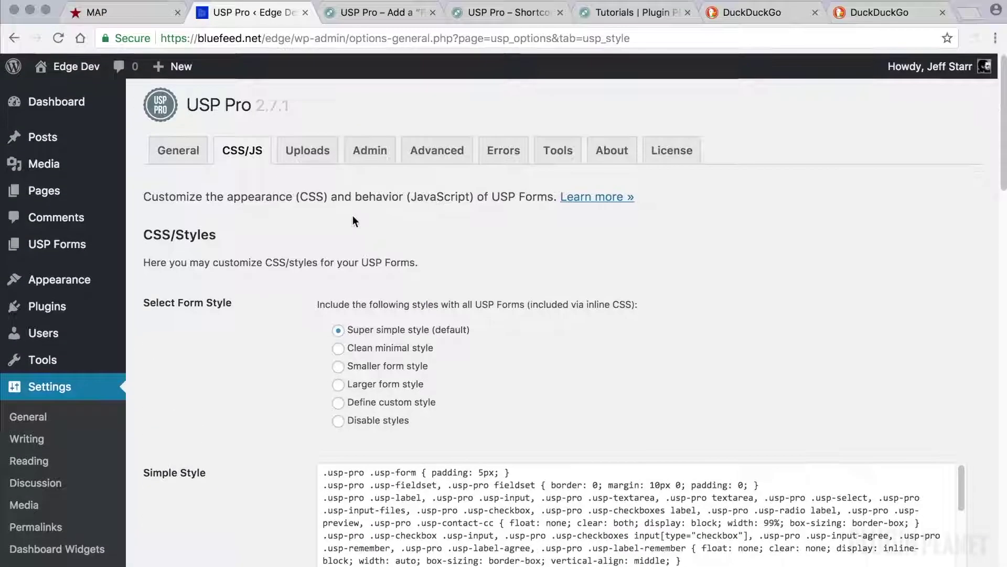
{"action": "left_click", "coordinate": [307, 150]}
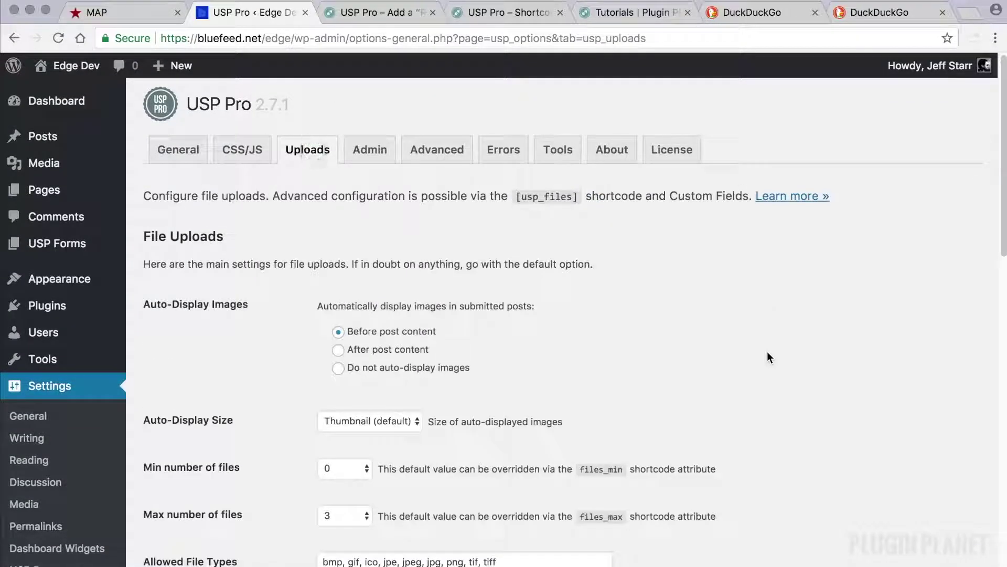
{"action": "scroll", "coordinate": [767, 351], "scroll_direction": "down", "scroll_amount": 3}
{"action": "scroll", "coordinate": [767, 355], "scroll_direction": "down", "scroll_amount": 6}
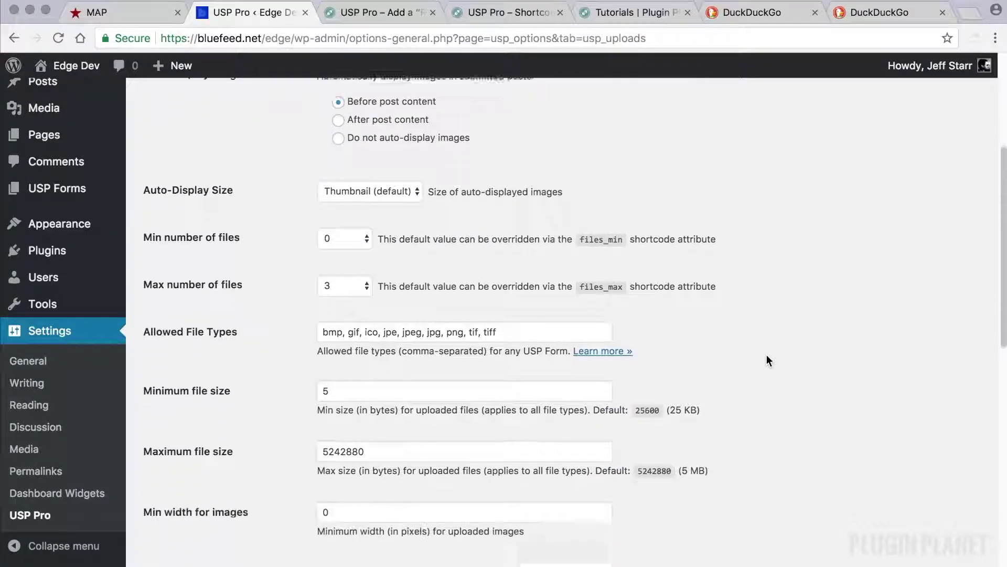
{"action": "scroll", "coordinate": [767, 357], "scroll_direction": "up", "scroll_amount": 6}
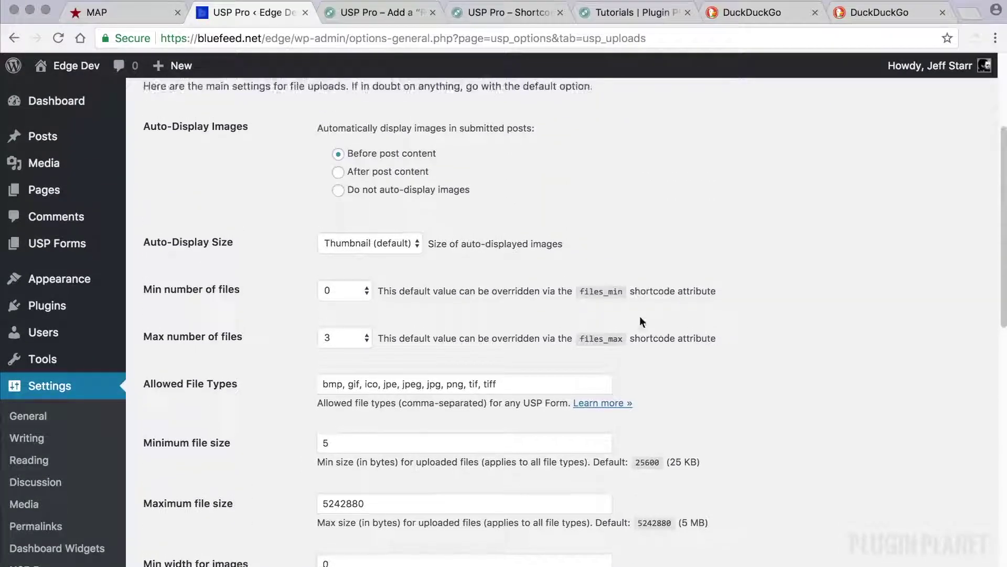
{"action": "scroll", "coordinate": [238, 249], "scroll_direction": "down", "scroll_amount": 3}
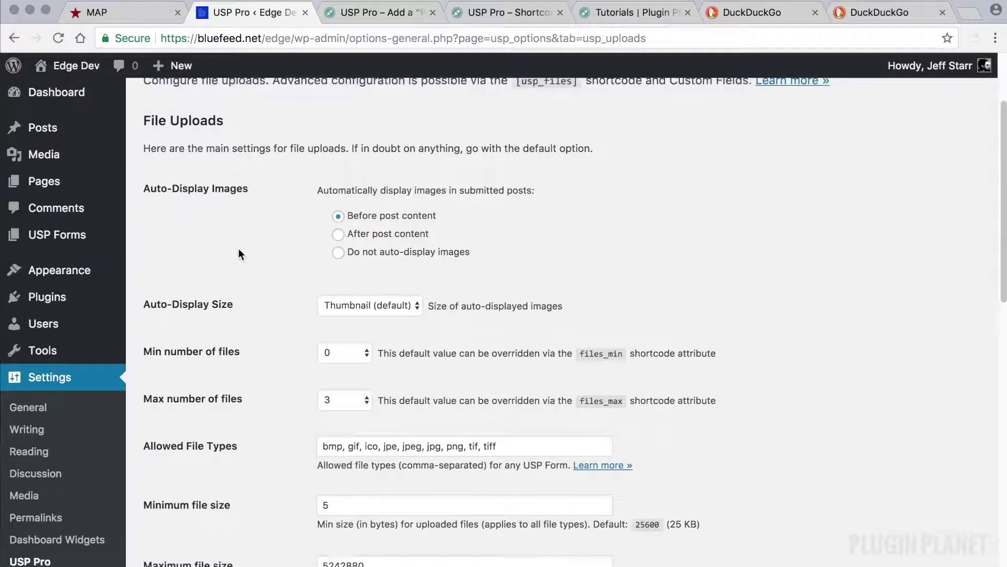
{"action": "scroll", "coordinate": [262, 209], "scroll_direction": "down", "scroll_amount": 2}
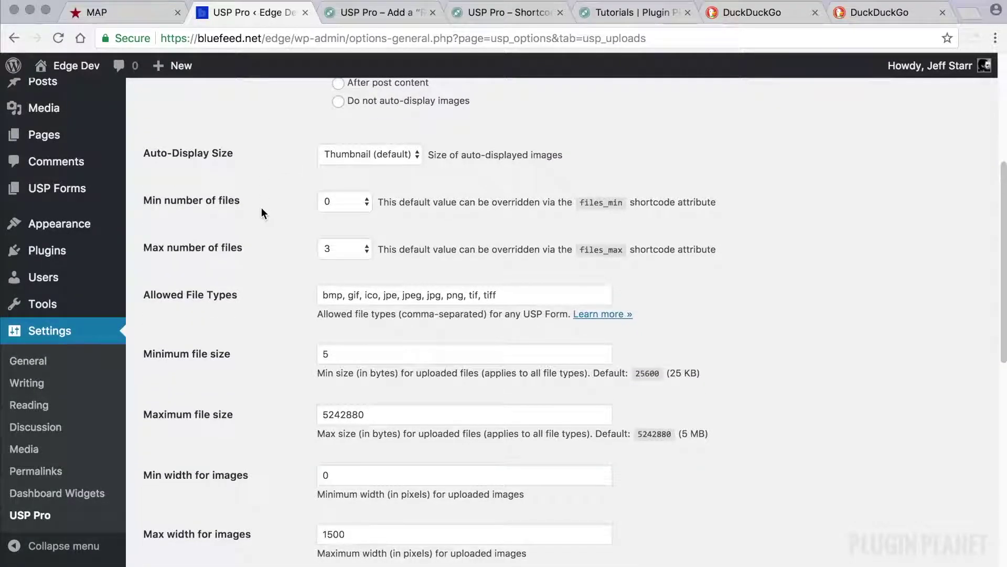
{"action": "scroll", "coordinate": [261, 210], "scroll_direction": "down", "scroll_amount": 1}
{"action": "scroll", "coordinate": [261, 211], "scroll_direction": "down", "scroll_amount": 10}
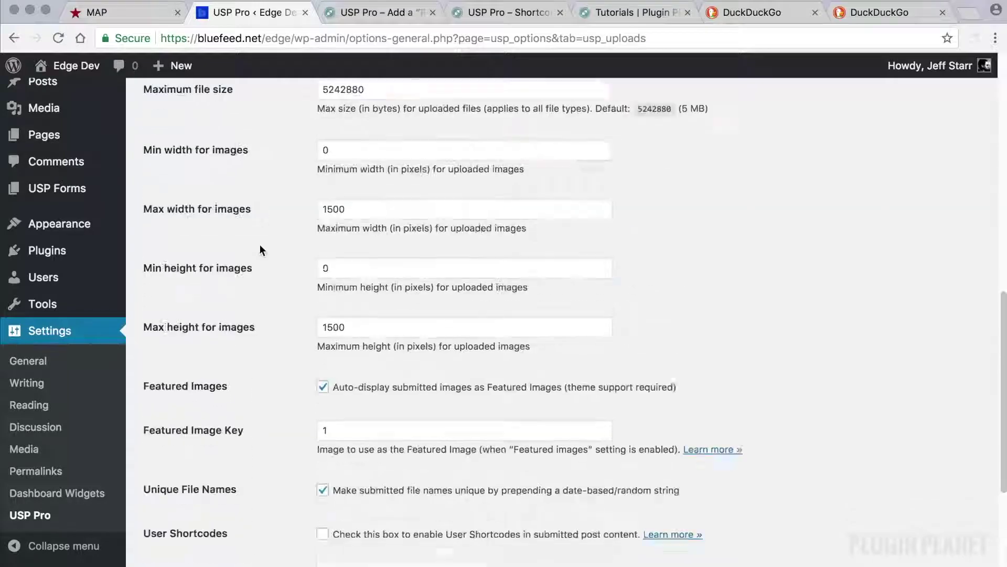
{"action": "scroll", "coordinate": [260, 245], "scroll_direction": "up", "scroll_amount": 7}
{"action": "scroll", "coordinate": [260, 249], "scroll_direction": "down", "scroll_amount": 8}
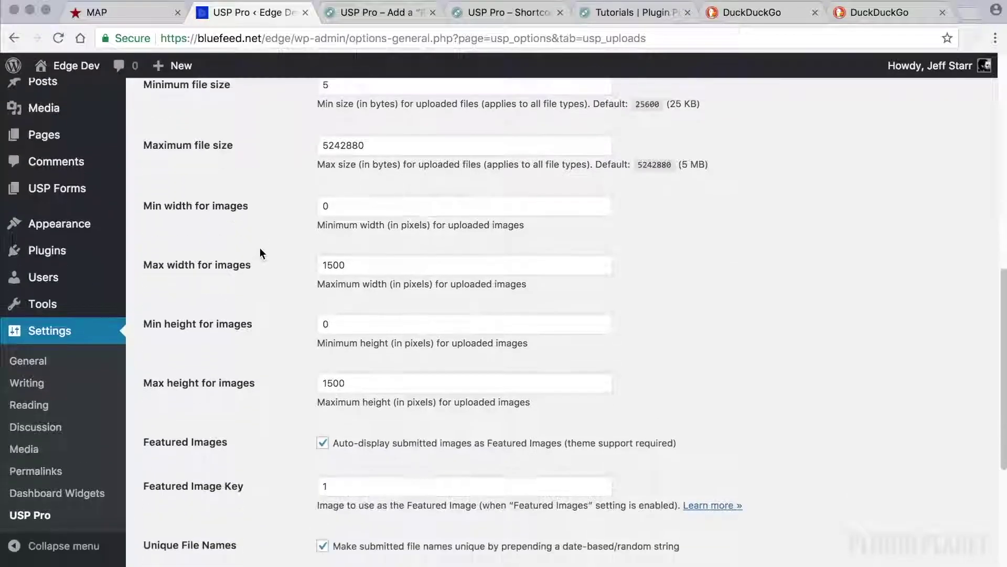
{"action": "scroll", "coordinate": [259, 253], "scroll_direction": "down", "scroll_amount": 2}
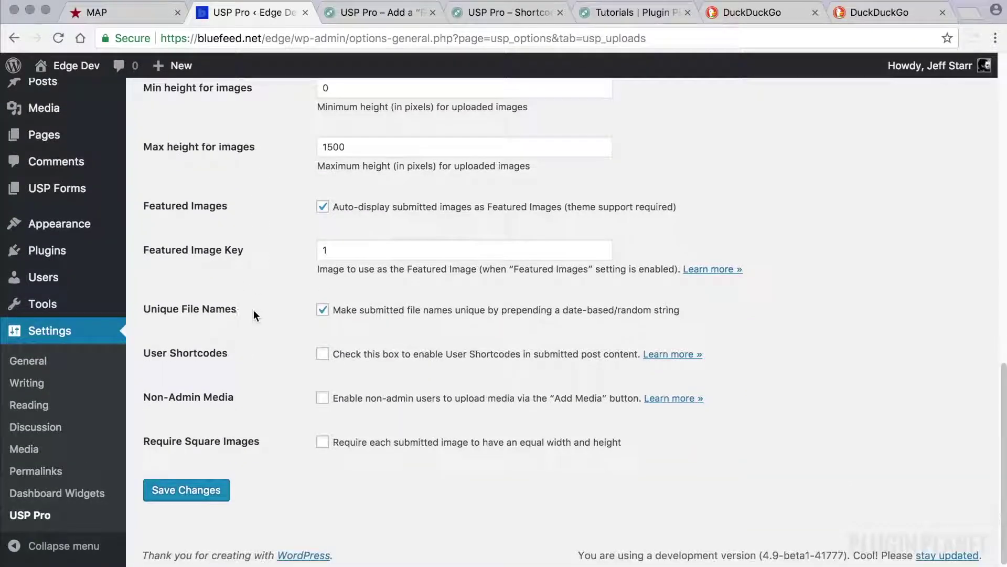
{"action": "scroll", "coordinate": [260, 313], "scroll_direction": "up", "scroll_amount": 5}
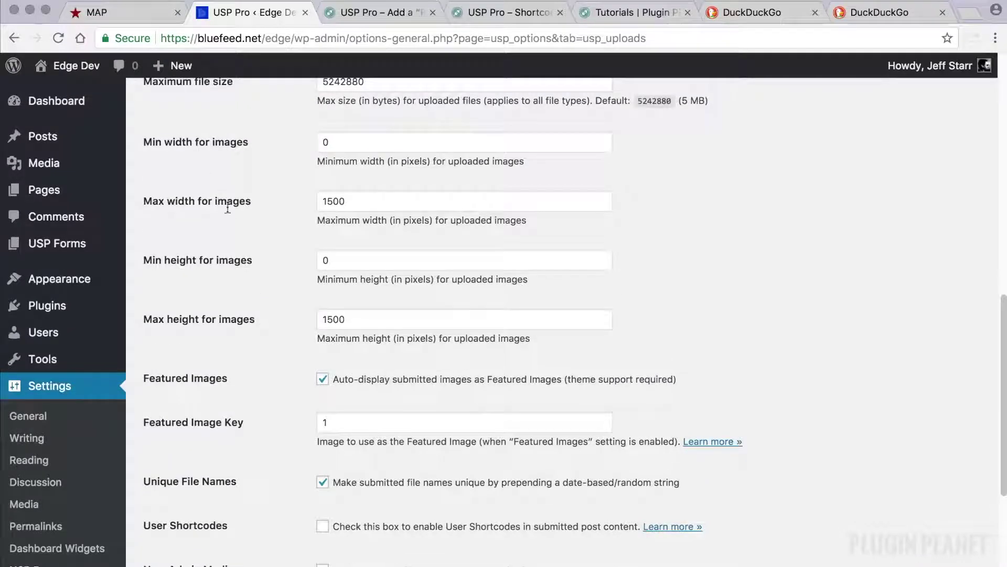
{"action": "scroll", "coordinate": [269, 249], "scroll_direction": "up", "scroll_amount": 6}
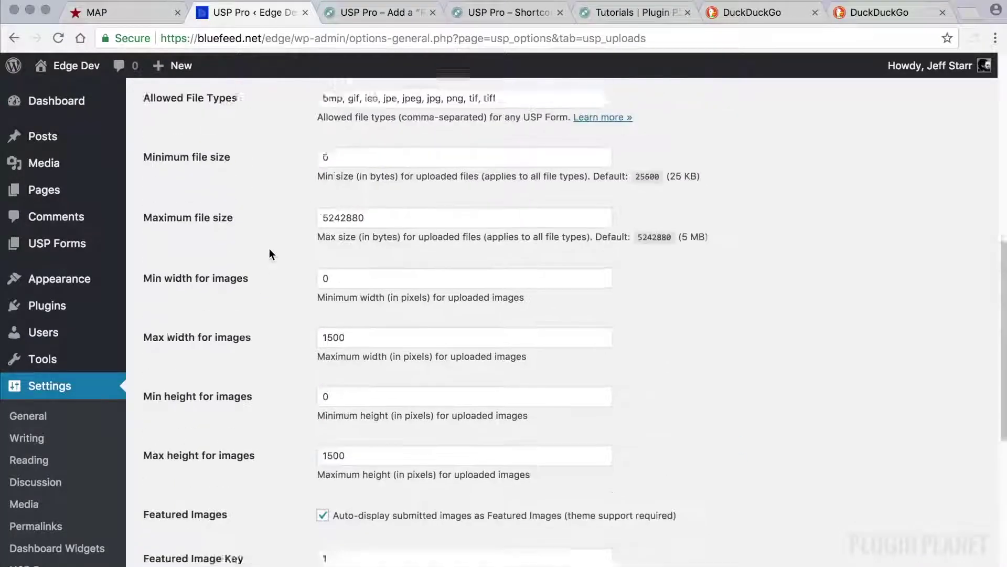
{"action": "scroll", "coordinate": [246, 224], "scroll_direction": "up", "scroll_amount": 4}
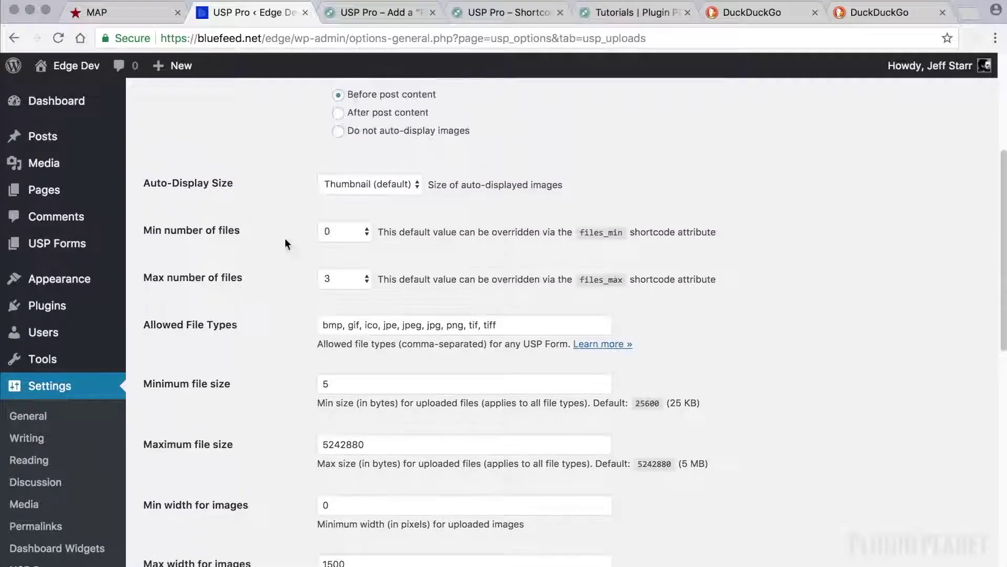
{"action": "scroll", "coordinate": [282, 245], "scroll_direction": "up", "scroll_amount": 4}
{"action": "scroll", "coordinate": [282, 245], "scroll_direction": "up", "scroll_amount": 4}
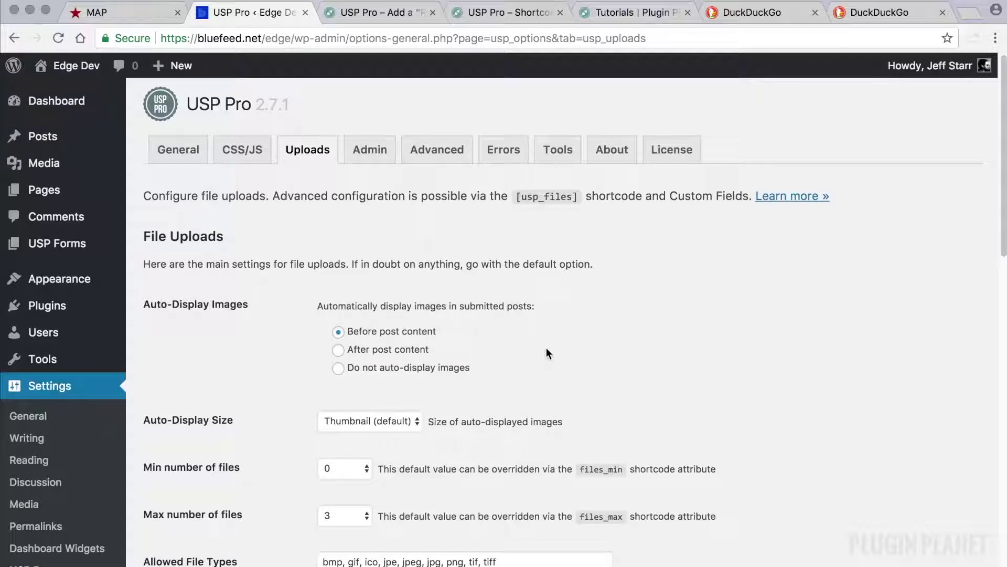
{"action": "left_click", "coordinate": [374, 166]}
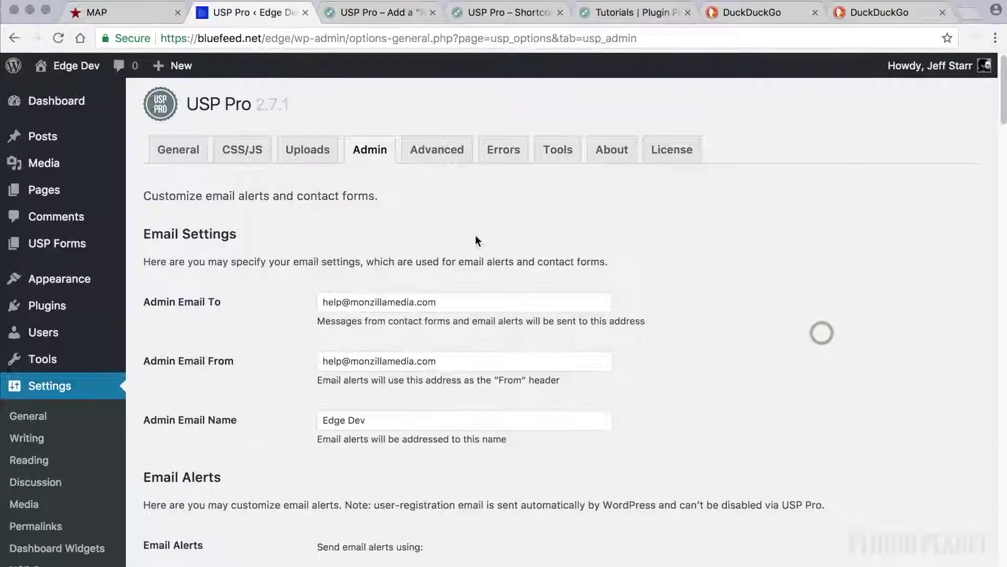
{"action": "scroll", "coordinate": [431, 215], "scroll_direction": "down", "scroll_amount": 2}
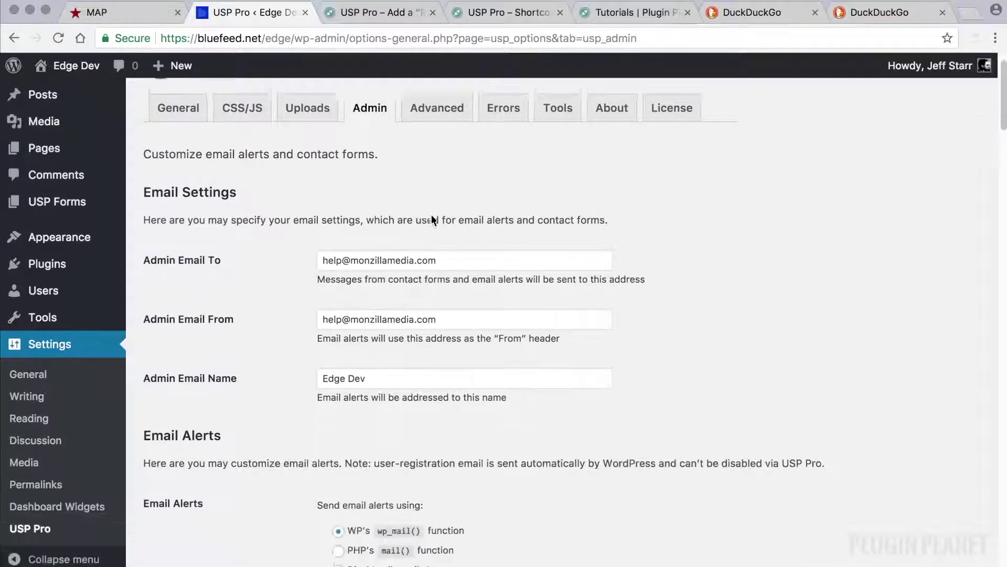
{"action": "scroll", "coordinate": [730, 222], "scroll_direction": "down", "scroll_amount": 2}
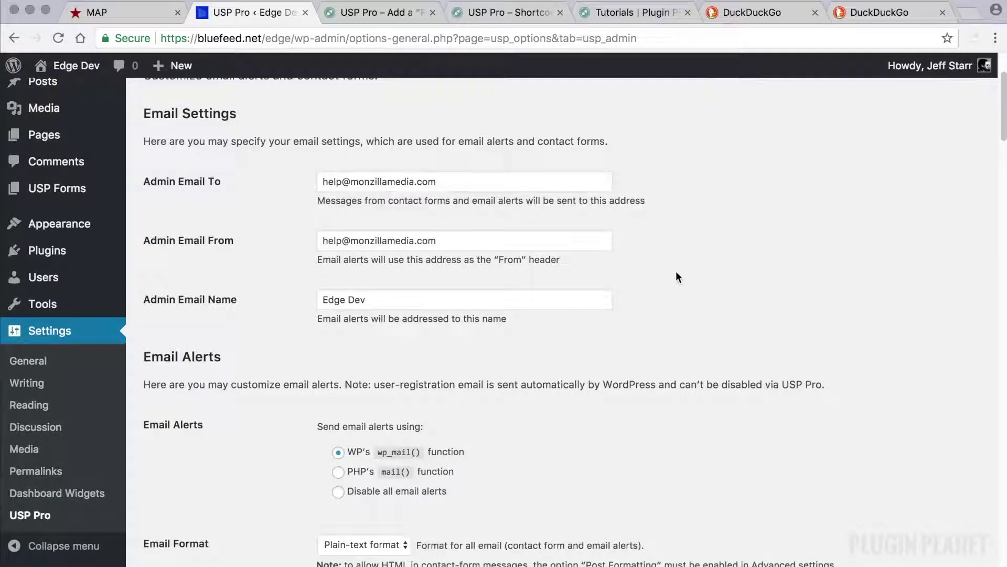
{"action": "scroll", "coordinate": [677, 276], "scroll_direction": "down", "scroll_amount": 1}
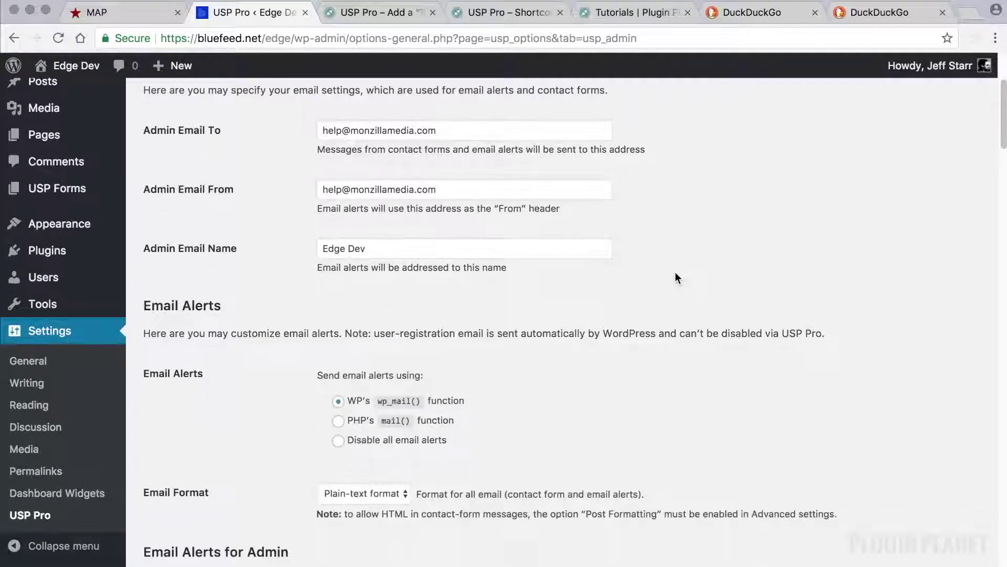
{"action": "scroll", "coordinate": [434, 211], "scroll_direction": "down", "scroll_amount": 4}
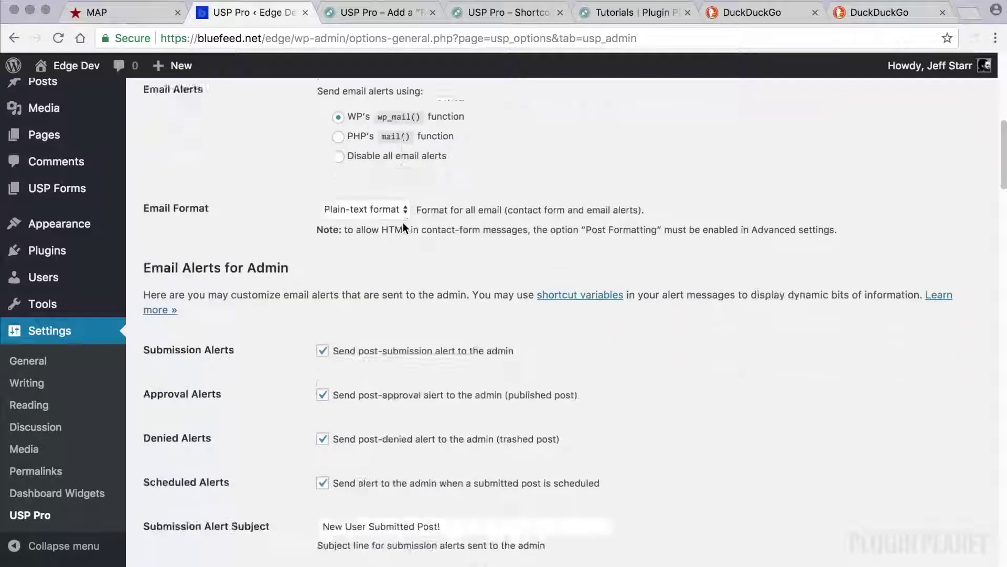
{"action": "scroll", "coordinate": [403, 222], "scroll_direction": "down", "scroll_amount": 4}
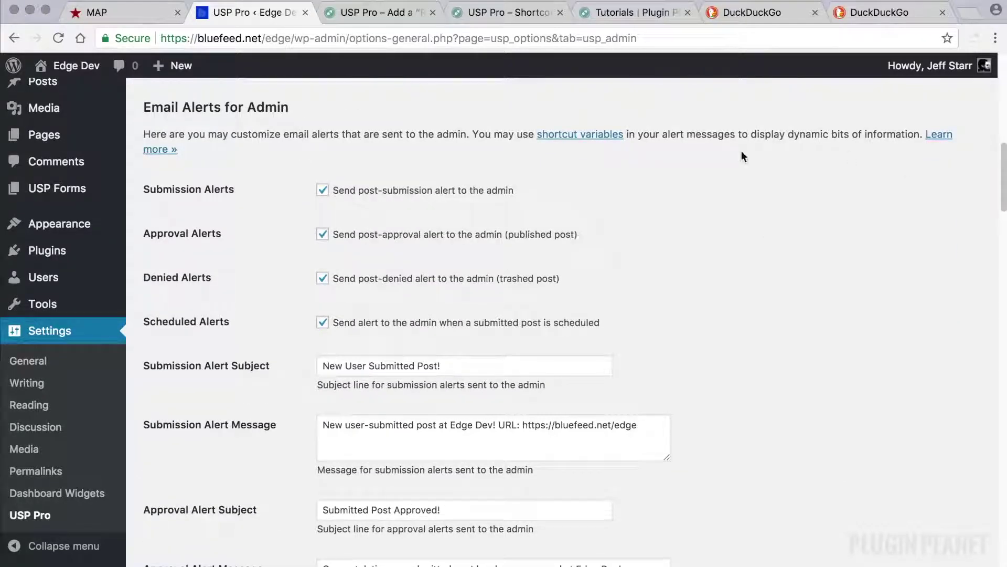
{"action": "left_click", "coordinate": [580, 138]}
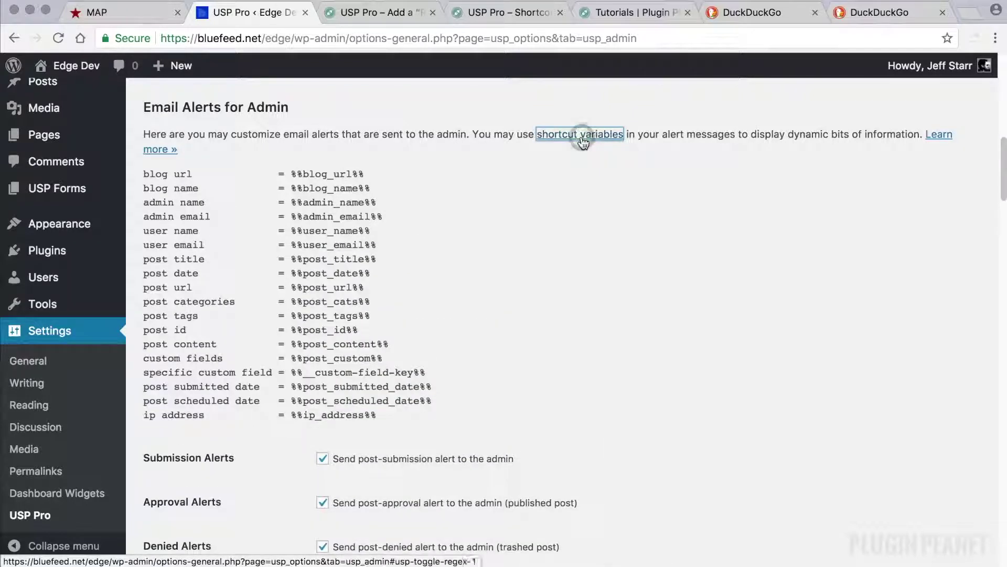
{"action": "left_click", "coordinate": [581, 137]}
{"action": "scroll", "coordinate": [651, 231], "scroll_direction": "down", "scroll_amount": 2}
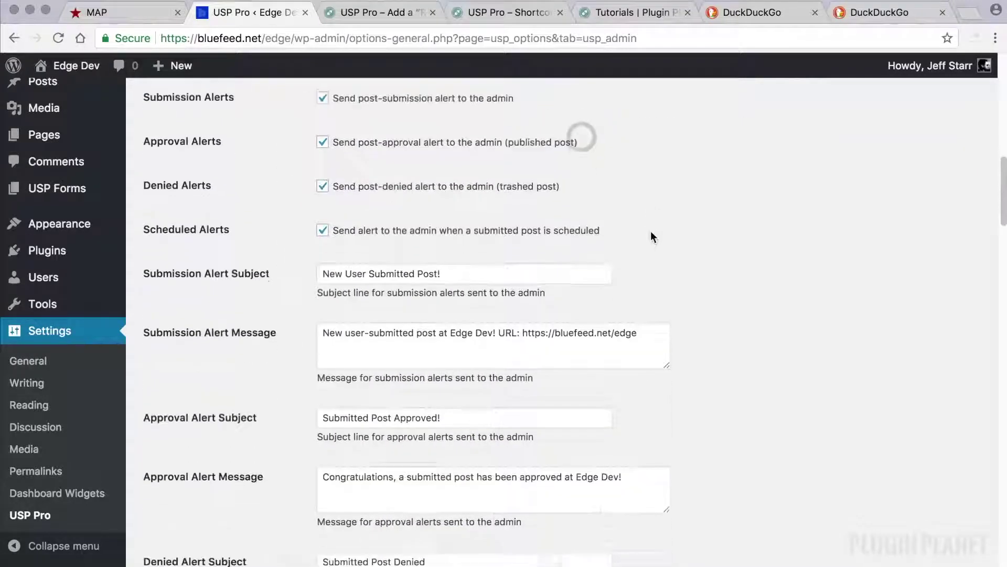
{"action": "scroll", "coordinate": [650, 232], "scroll_direction": "down", "scroll_amount": 10}
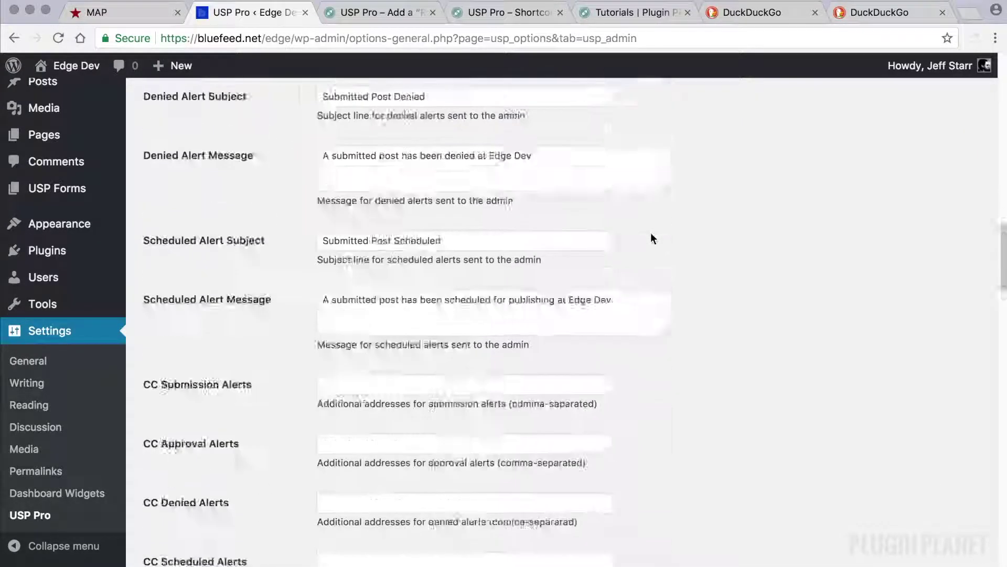
{"action": "scroll", "coordinate": [650, 236], "scroll_direction": "down", "scroll_amount": 6}
{"action": "left_click_drag", "start_coordinate": [288, 234], "coordinate": [143, 231]}
{"action": "left_click", "coordinate": [292, 232]}
{"action": "scroll", "coordinate": [361, 241], "scroll_direction": "down", "scroll_amount": 4}
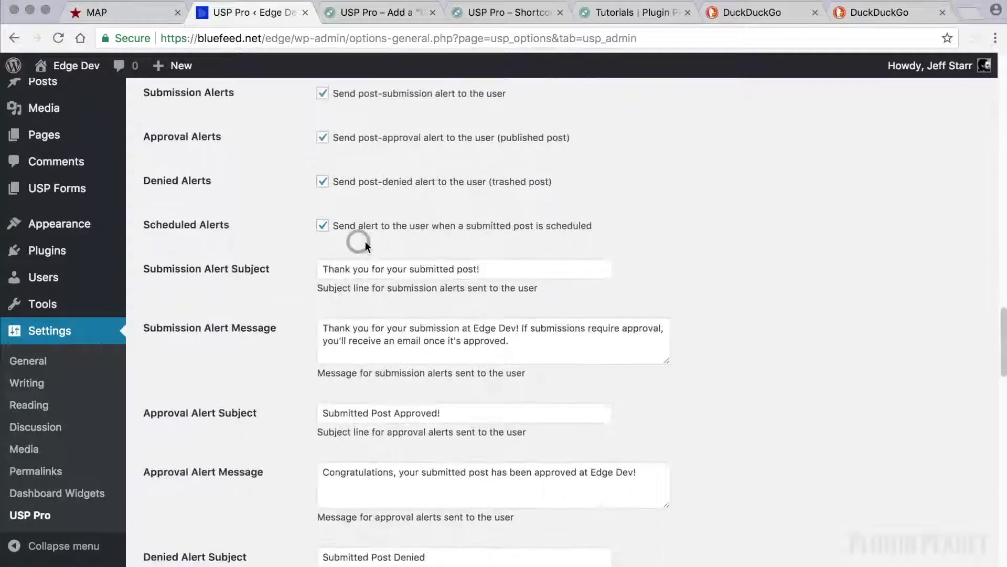
{"action": "scroll", "coordinate": [365, 240], "scroll_direction": "up", "scroll_amount": 3}
{"action": "left_click", "coordinate": [577, 195]}
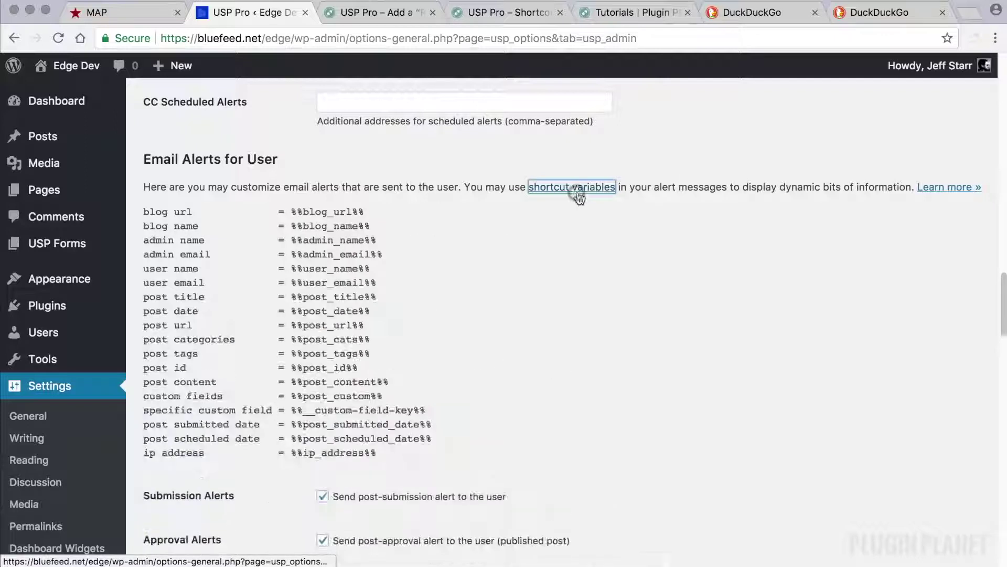
{"action": "left_click", "coordinate": [577, 194]}
{"action": "scroll", "coordinate": [582, 231], "scroll_direction": "down", "scroll_amount": 6}
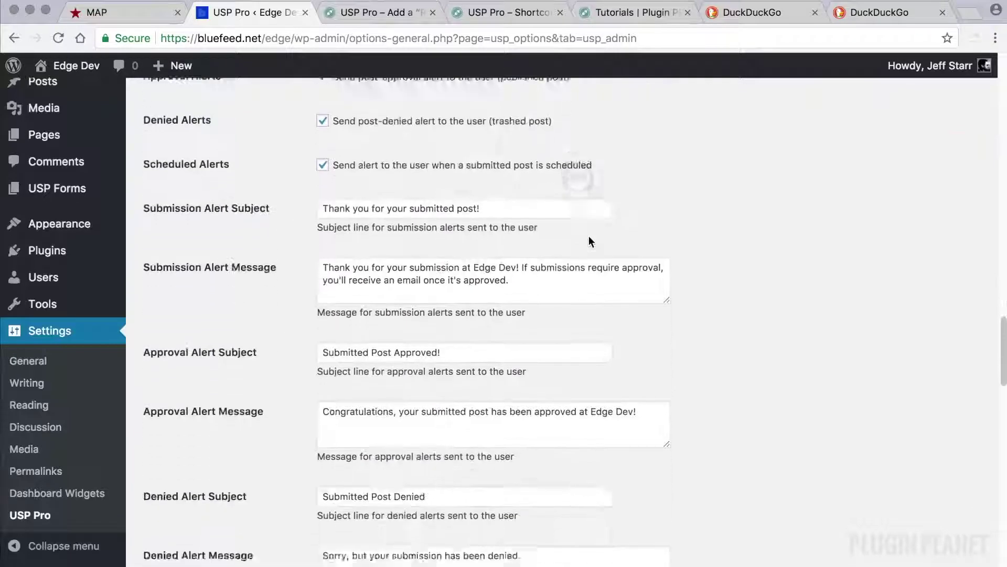
{"action": "scroll", "coordinate": [588, 241], "scroll_direction": "down", "scroll_amount": 10}
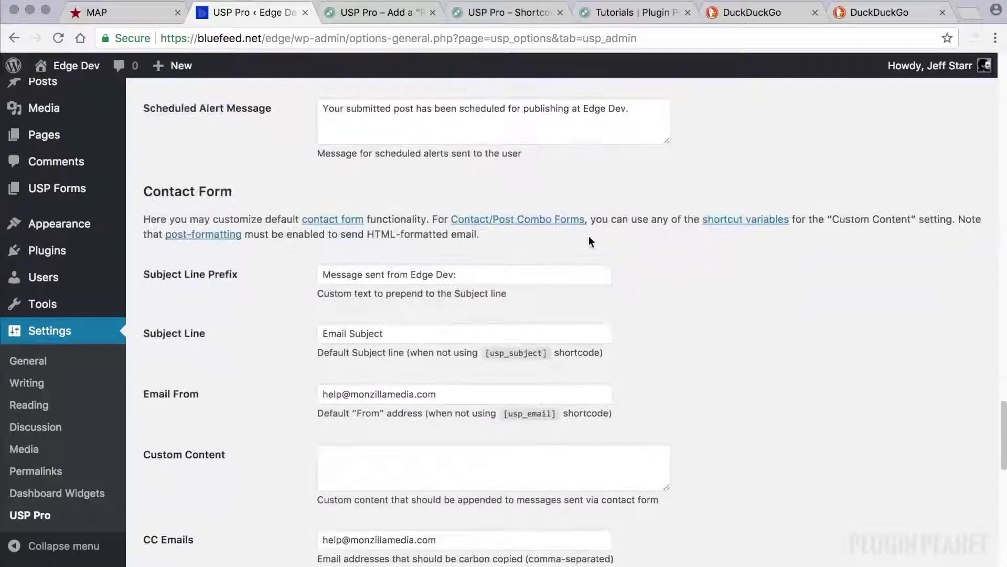
{"action": "left_click", "coordinate": [727, 221]}
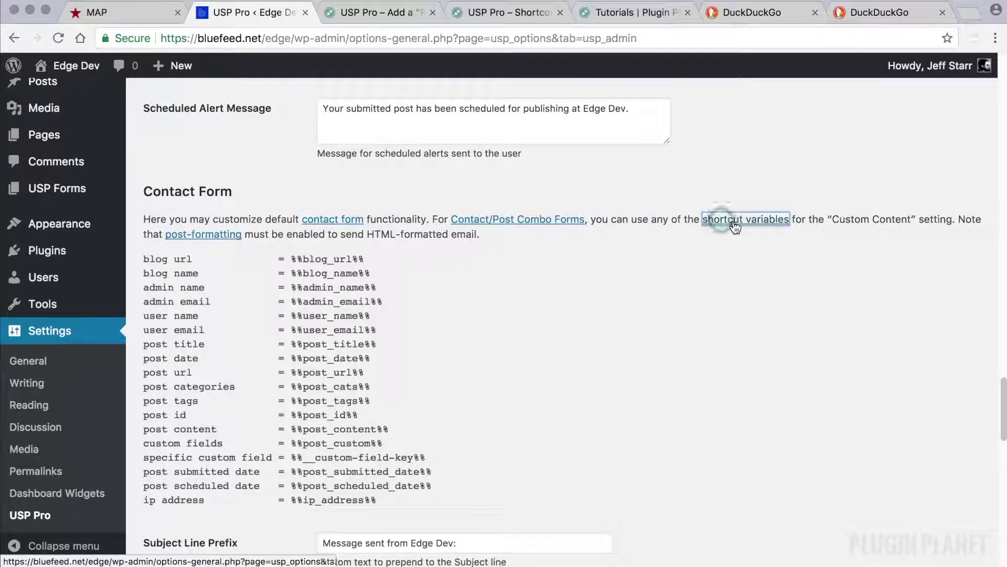
{"action": "left_click", "coordinate": [735, 220]}
{"action": "scroll", "coordinate": [731, 220], "scroll_direction": "down", "scroll_amount": 2}
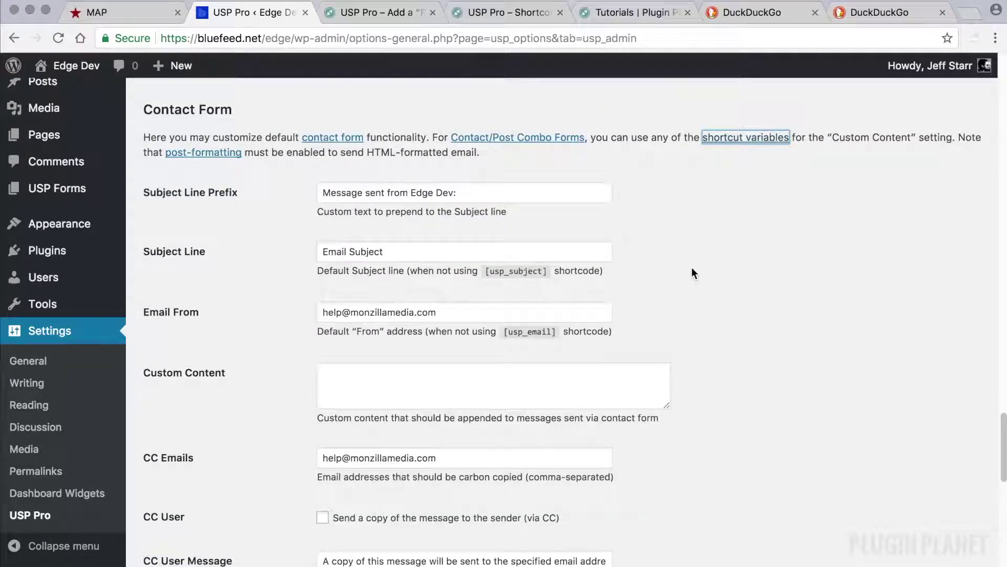
{"action": "scroll", "coordinate": [692, 271], "scroll_direction": "up", "scroll_amount": 8}
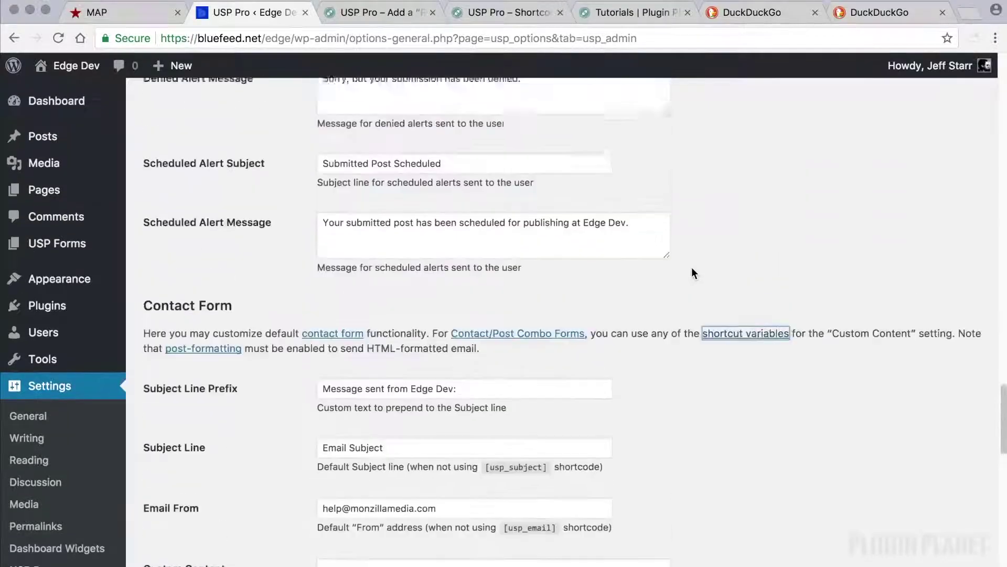
{"action": "scroll", "coordinate": [692, 270], "scroll_direction": "down", "scroll_amount": 5}
{"action": "scroll", "coordinate": [693, 271], "scroll_direction": "down", "scroll_amount": 5}
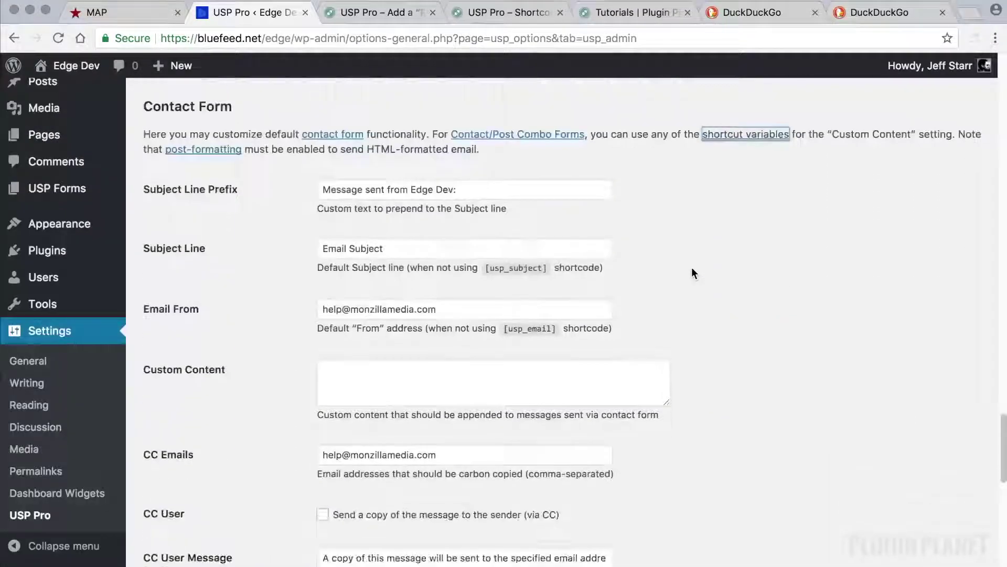
{"action": "scroll", "coordinate": [693, 272], "scroll_direction": "down", "scroll_amount": 3}
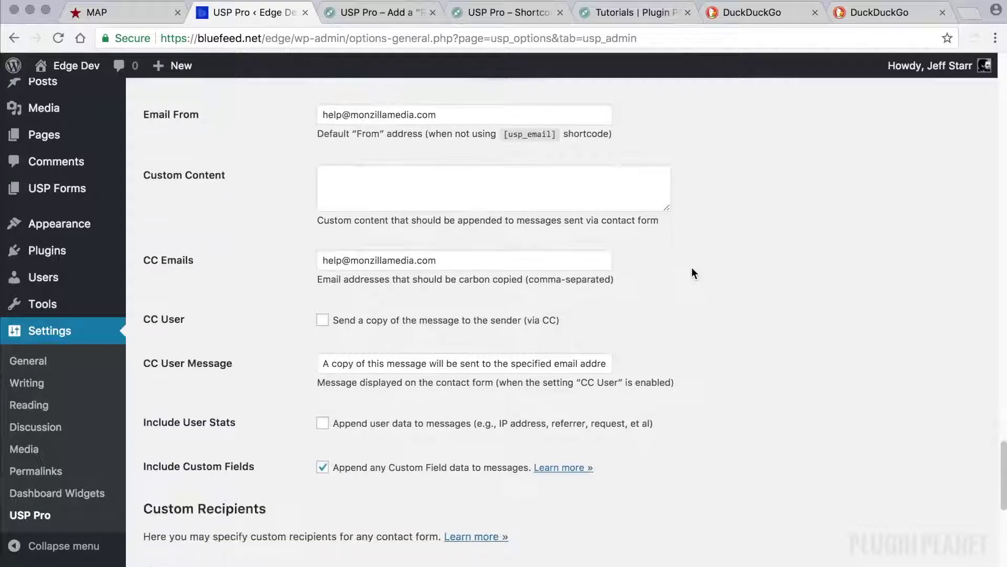
{"action": "scroll", "coordinate": [391, 285], "scroll_direction": "down", "scroll_amount": 5}
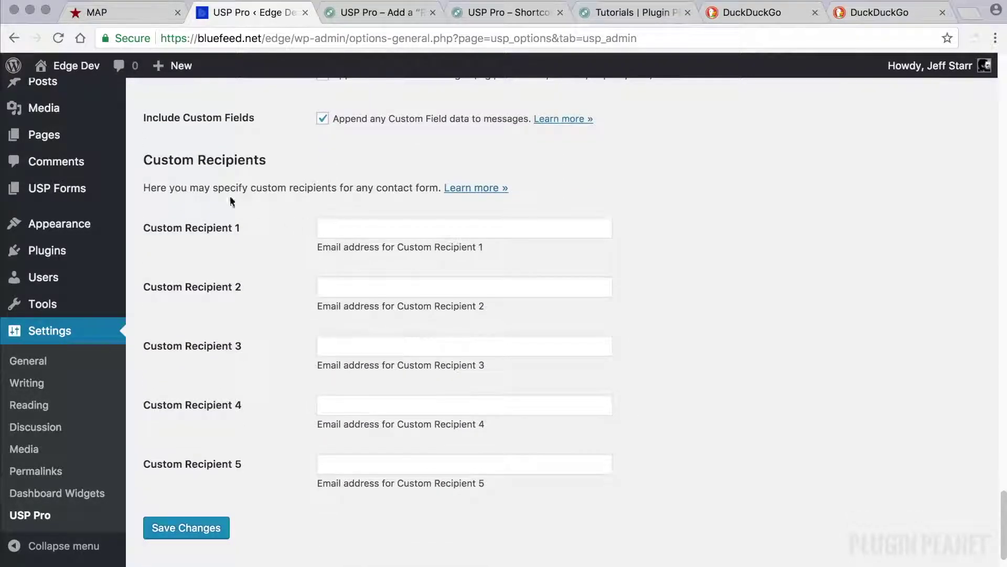
{"action": "left_click", "coordinate": [388, 283]}
{"action": "left_click", "coordinate": [387, 346]}
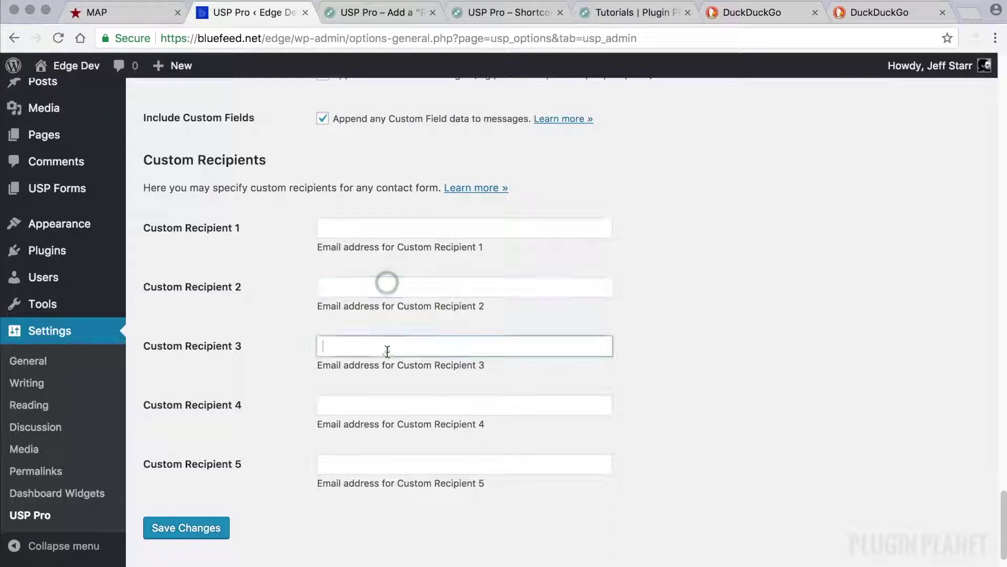
{"action": "left_click", "coordinate": [387, 406]}
{"action": "left_click", "coordinate": [388, 467]}
{"action": "left_click", "coordinate": [667, 479]}
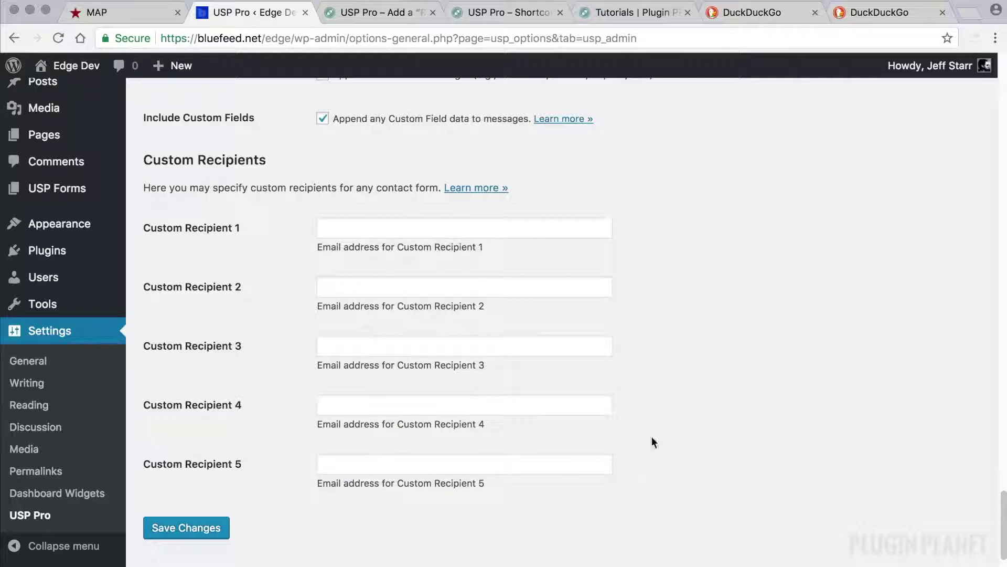
{"action": "scroll", "coordinate": [725, 440], "scroll_direction": "up", "scroll_amount": 15}
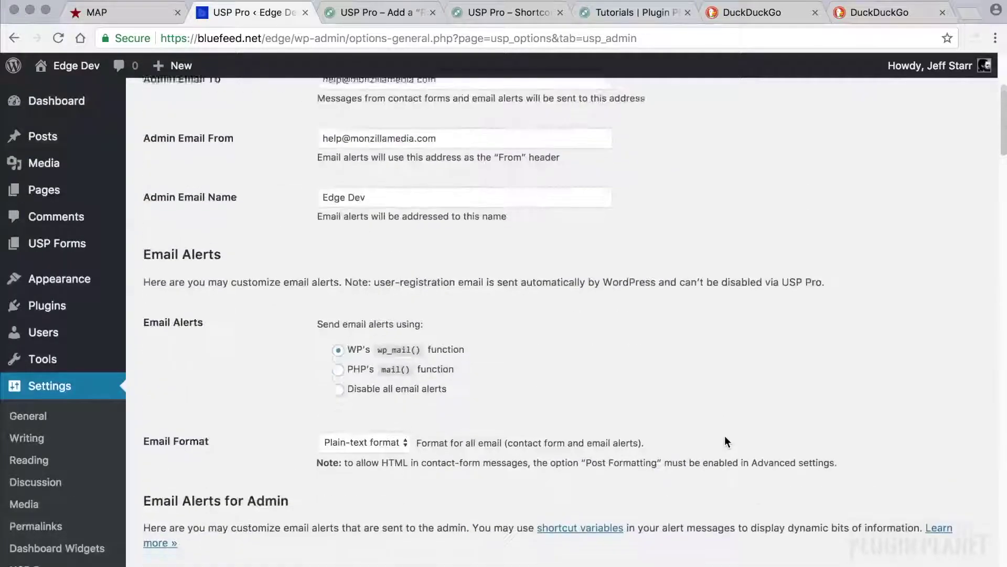
{"action": "scroll", "coordinate": [725, 435], "scroll_direction": "up", "scroll_amount": 5}
{"action": "left_click", "coordinate": [471, 214]}
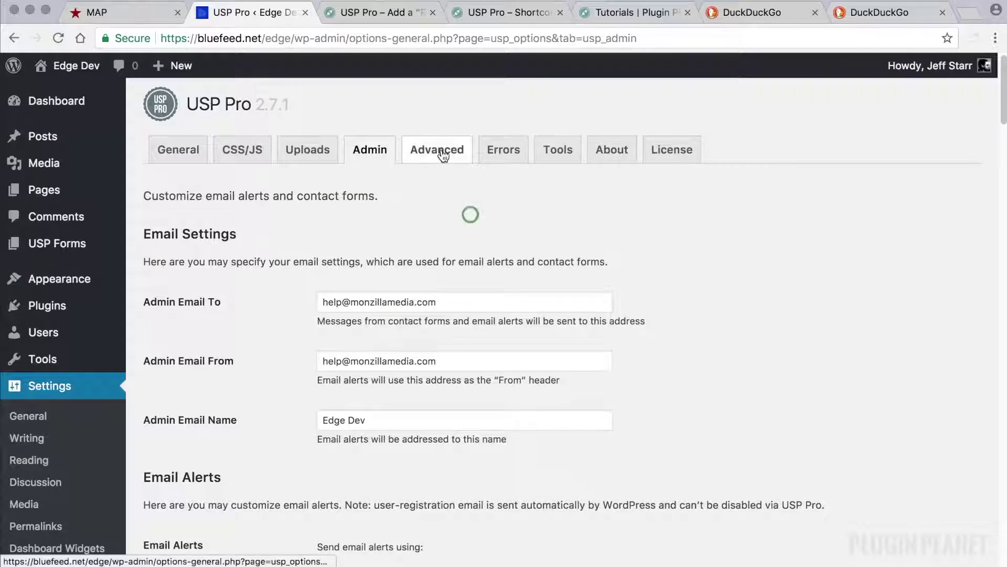
{"action": "left_click", "coordinate": [442, 150]}
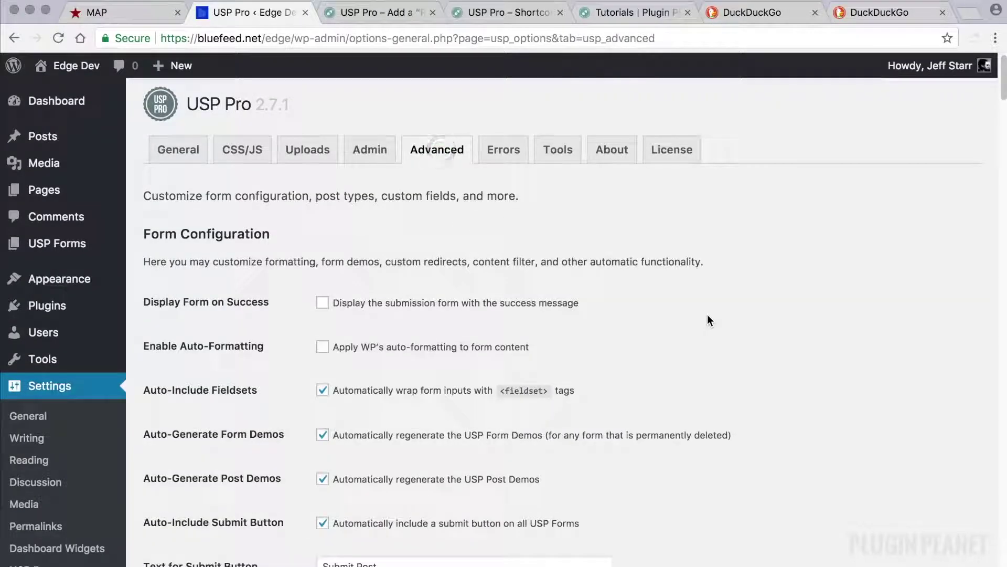
{"action": "scroll", "coordinate": [707, 316], "scroll_direction": "down", "scroll_amount": 3}
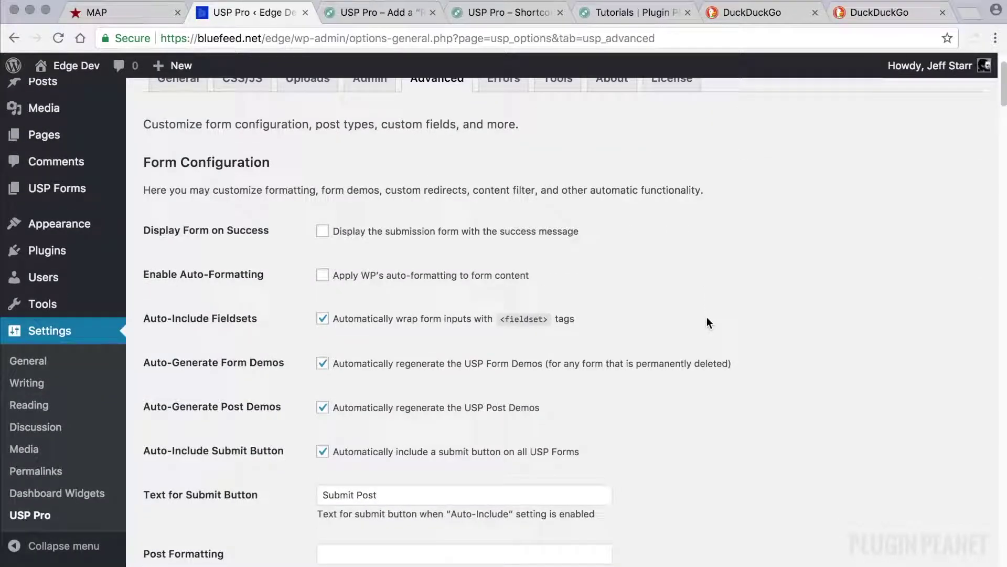
{"action": "scroll", "coordinate": [707, 321], "scroll_direction": "down", "scroll_amount": 1}
{"action": "scroll", "coordinate": [751, 298], "scroll_direction": "up", "scroll_amount": 4}
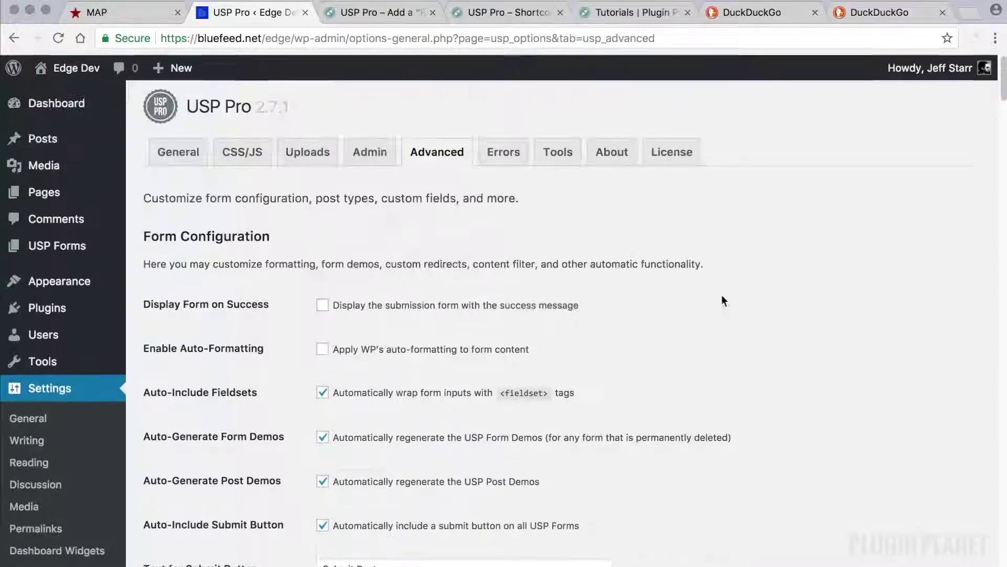
{"action": "scroll", "coordinate": [336, 260], "scroll_direction": "down", "scroll_amount": 3}
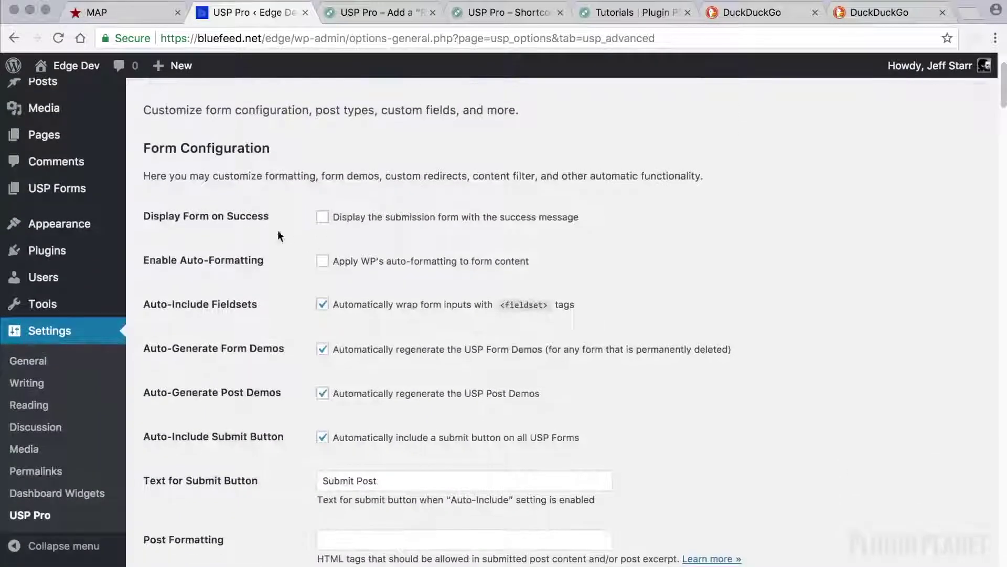
{"action": "scroll", "coordinate": [307, 234], "scroll_direction": "down", "scroll_amount": 2}
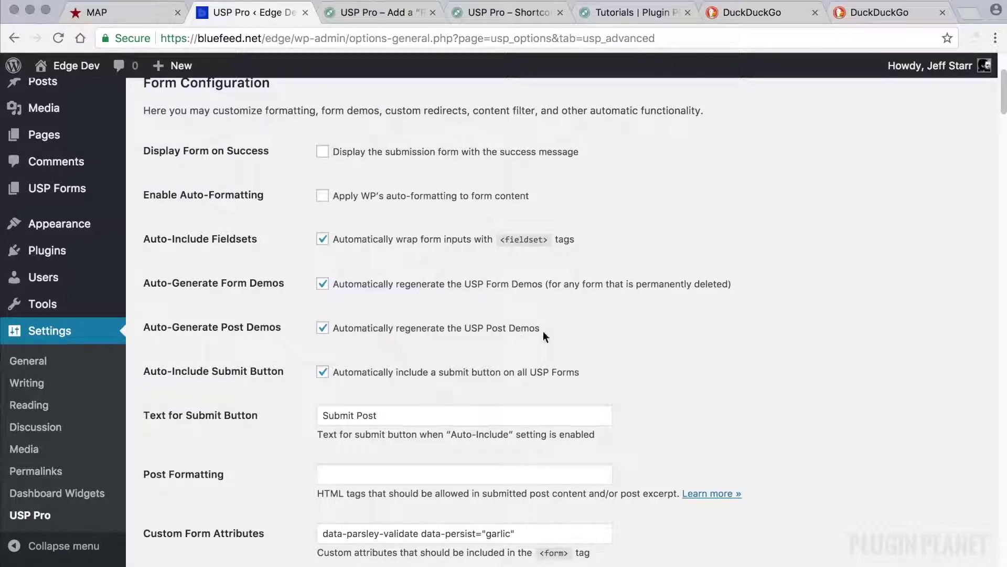
{"action": "scroll", "coordinate": [543, 331], "scroll_direction": "down", "scroll_amount": 5}
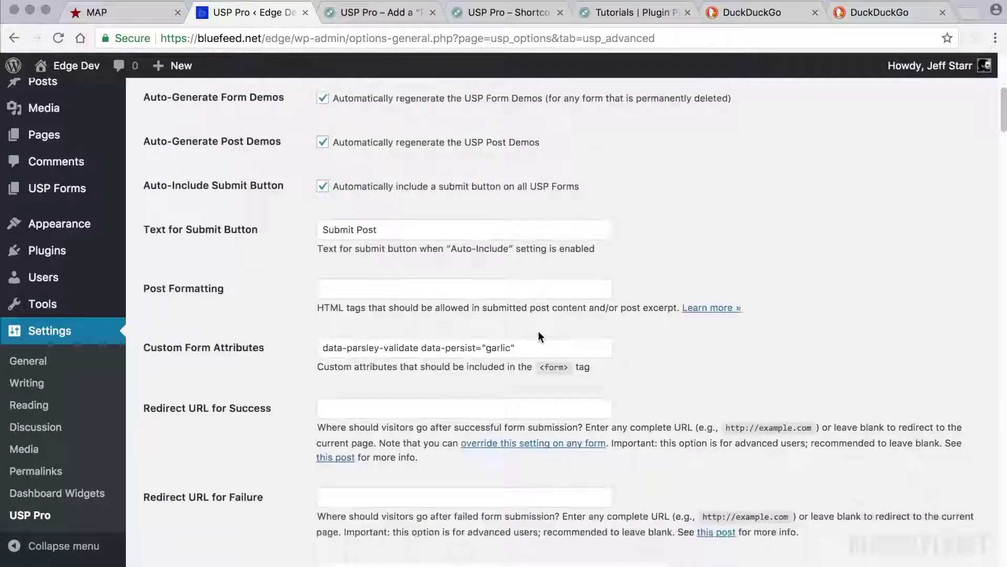
{"action": "scroll", "coordinate": [540, 333], "scroll_direction": "up", "scroll_amount": 9}
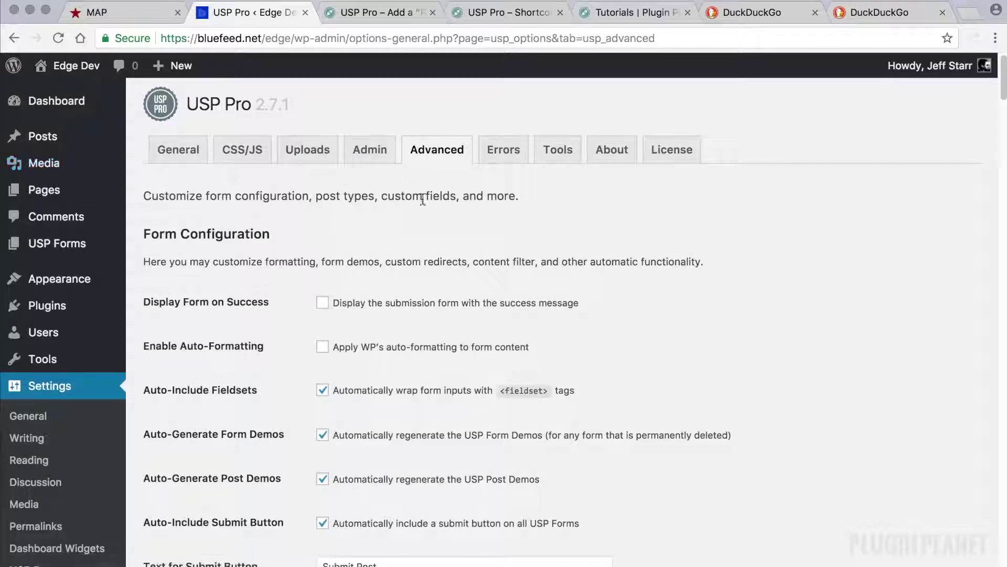
{"action": "scroll", "coordinate": [554, 288], "scroll_direction": "down", "scroll_amount": 4}
{"action": "scroll", "coordinate": [562, 296], "scroll_direction": "down", "scroll_amount": 2}
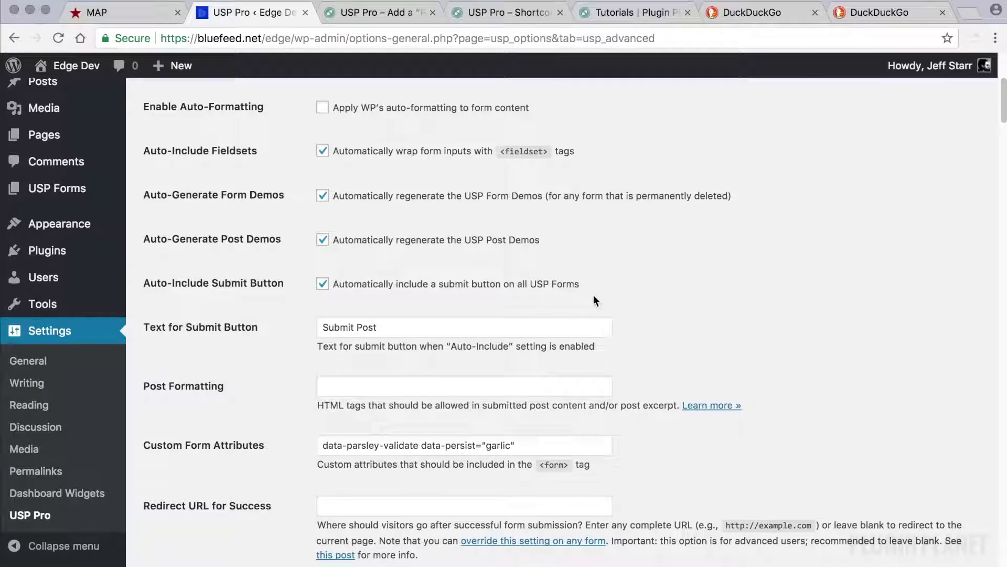
{"action": "scroll", "coordinate": [608, 293], "scroll_direction": "down", "scroll_amount": 1}
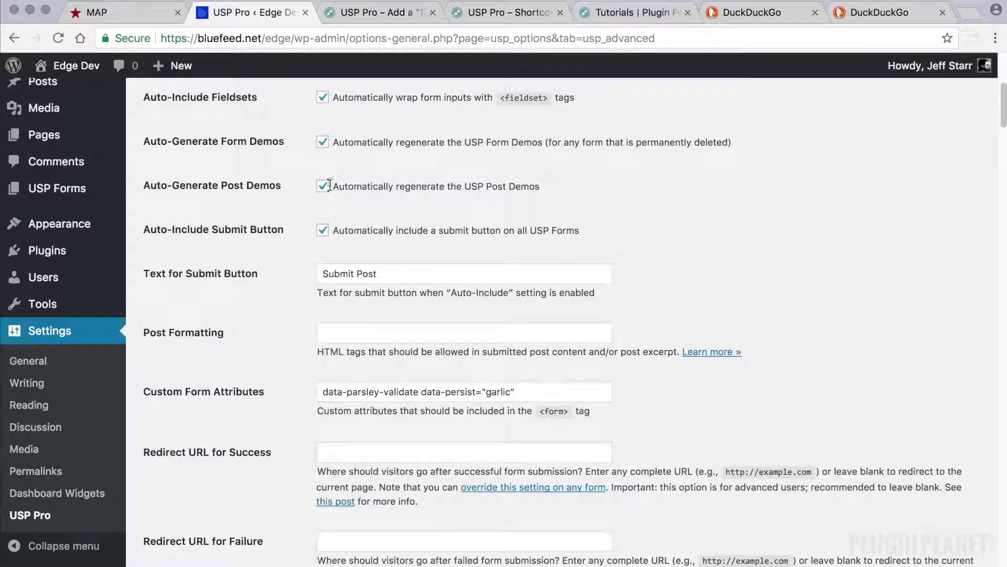
{"action": "scroll", "coordinate": [330, 239], "scroll_direction": "up", "scroll_amount": 1}
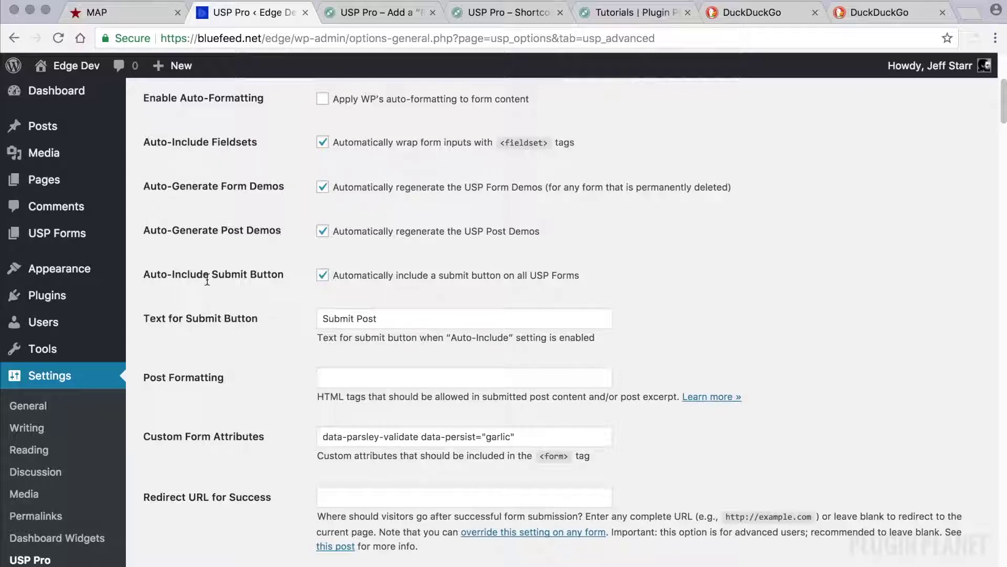
{"action": "scroll", "coordinate": [267, 280], "scroll_direction": "down", "scroll_amount": 1}
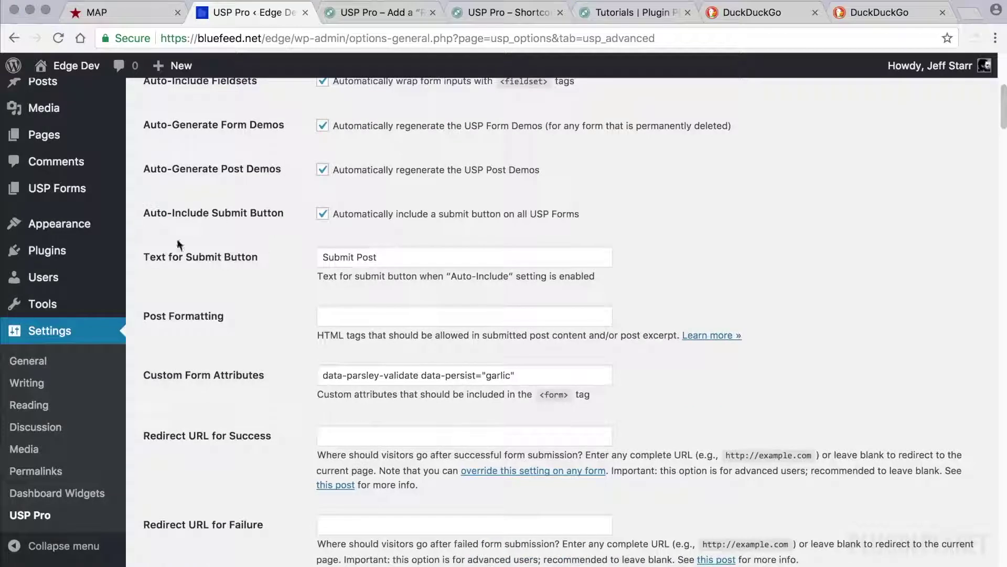
{"action": "scroll", "coordinate": [253, 282], "scroll_direction": "down", "scroll_amount": 2}
{"action": "scroll", "coordinate": [265, 273], "scroll_direction": "down", "scroll_amount": 1}
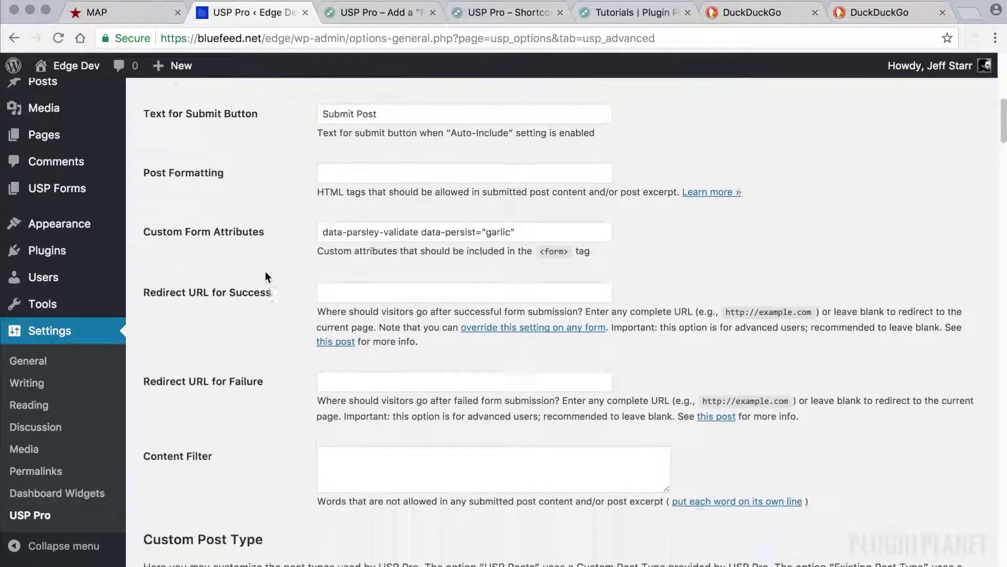
{"action": "scroll", "coordinate": [266, 276], "scroll_direction": "down", "scroll_amount": 3}
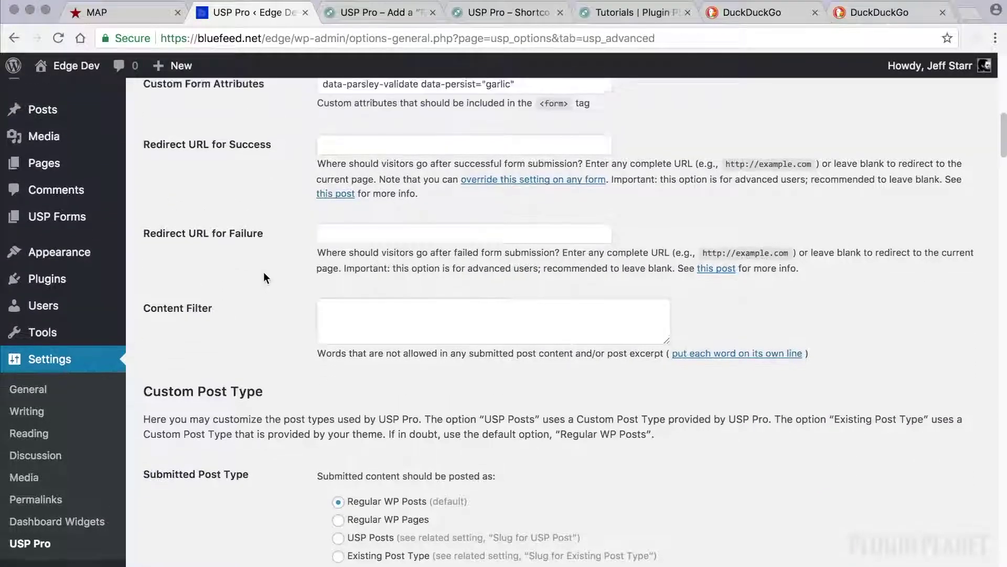
{"action": "scroll", "coordinate": [263, 277], "scroll_direction": "up", "scroll_amount": 8}
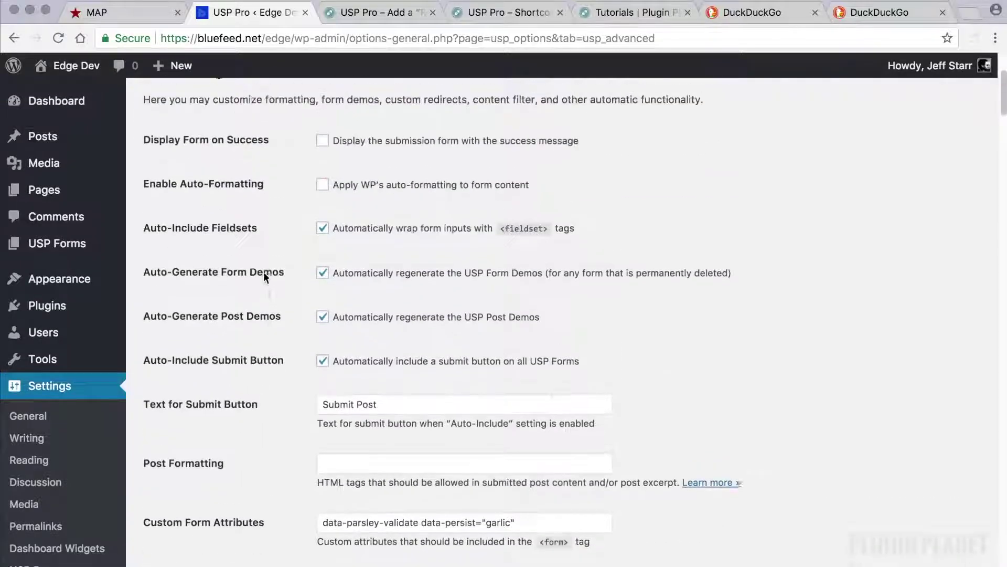
{"action": "scroll", "coordinate": [265, 277], "scroll_direction": "down", "scroll_amount": 4}
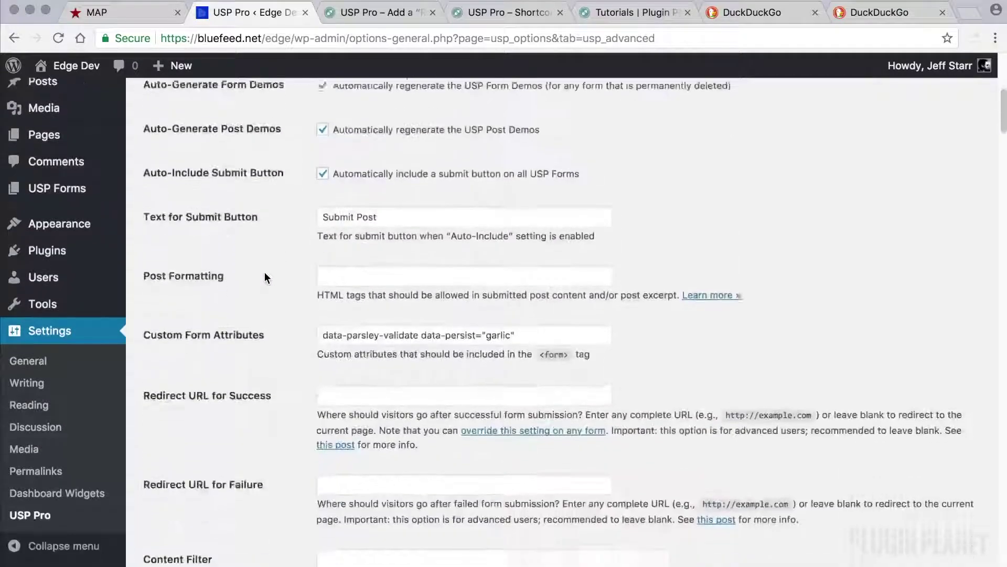
{"action": "scroll", "coordinate": [264, 274], "scroll_direction": "down", "scroll_amount": 8}
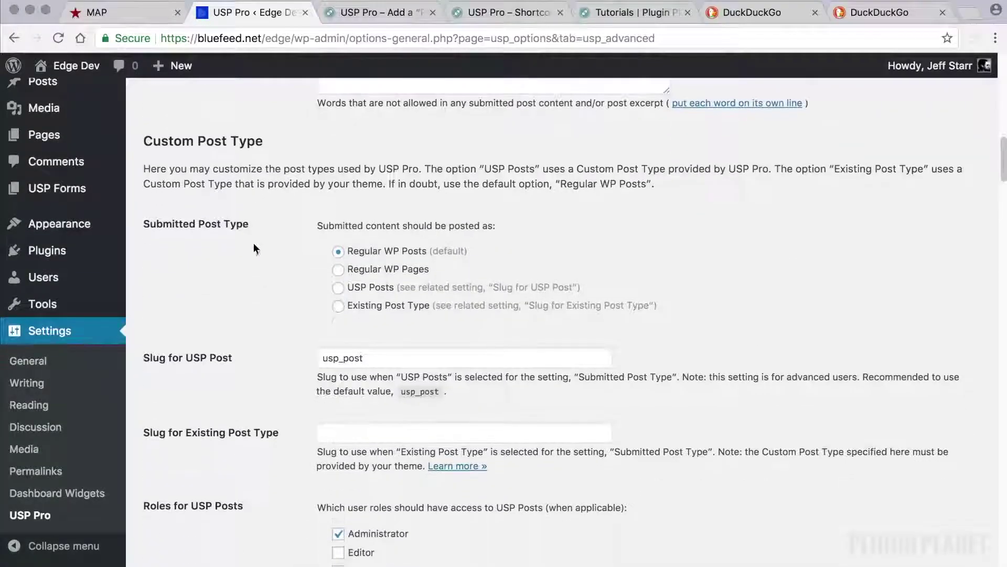
{"action": "scroll", "coordinate": [287, 259], "scroll_direction": "down", "scroll_amount": 5}
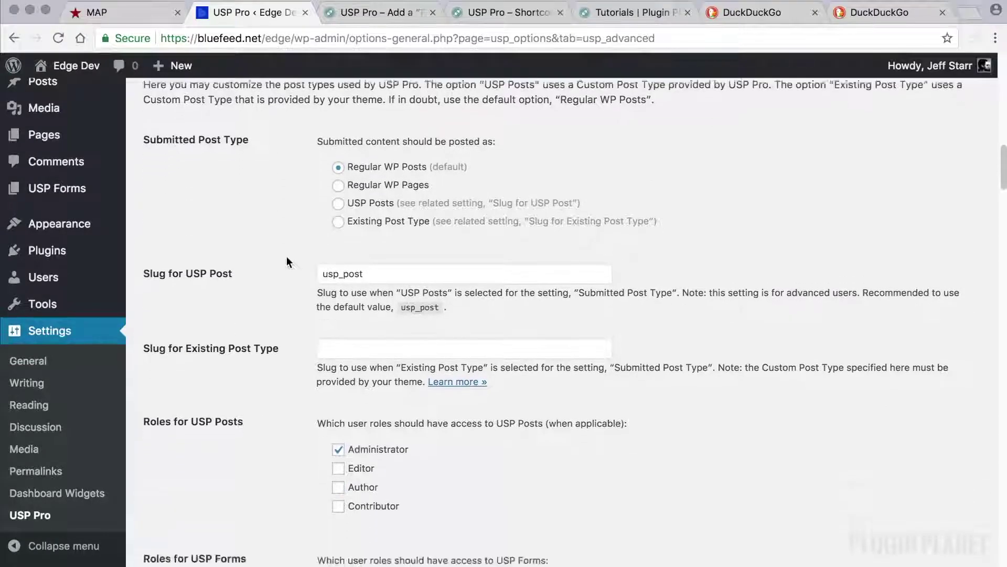
{"action": "scroll", "coordinate": [286, 258], "scroll_direction": "down", "scroll_amount": 8}
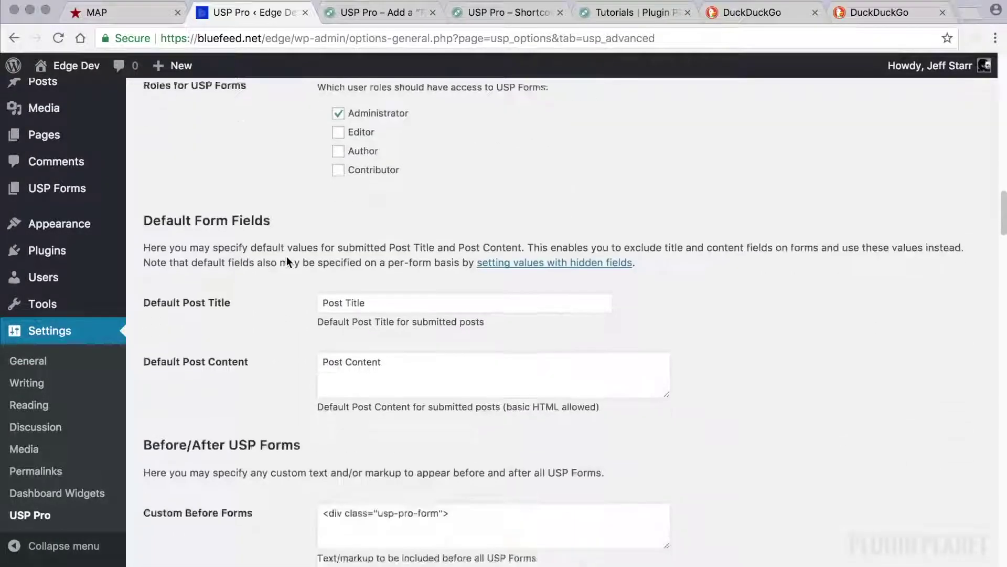
{"action": "scroll", "coordinate": [287, 260], "scroll_direction": "down", "scroll_amount": 1}
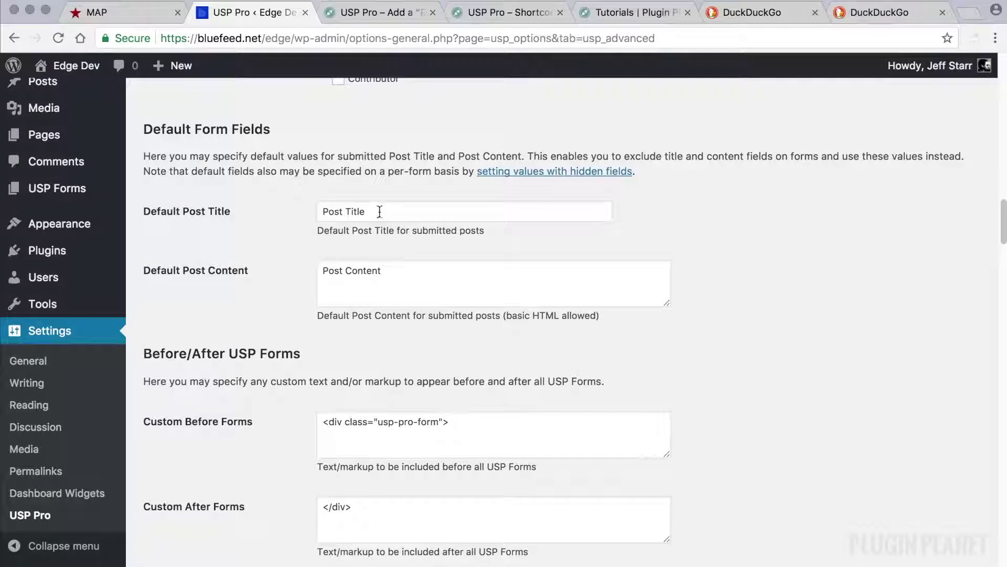
{"action": "left_click", "coordinate": [282, 223]}
{"action": "scroll", "coordinate": [284, 237], "scroll_direction": "down", "scroll_amount": 4}
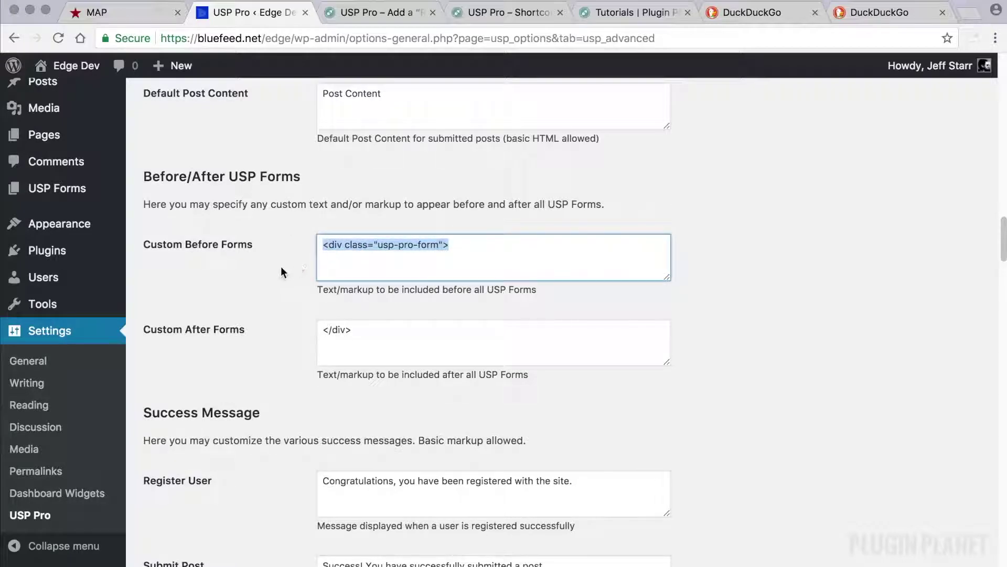
{"action": "scroll", "coordinate": [283, 268], "scroll_direction": "down", "scroll_amount": 5}
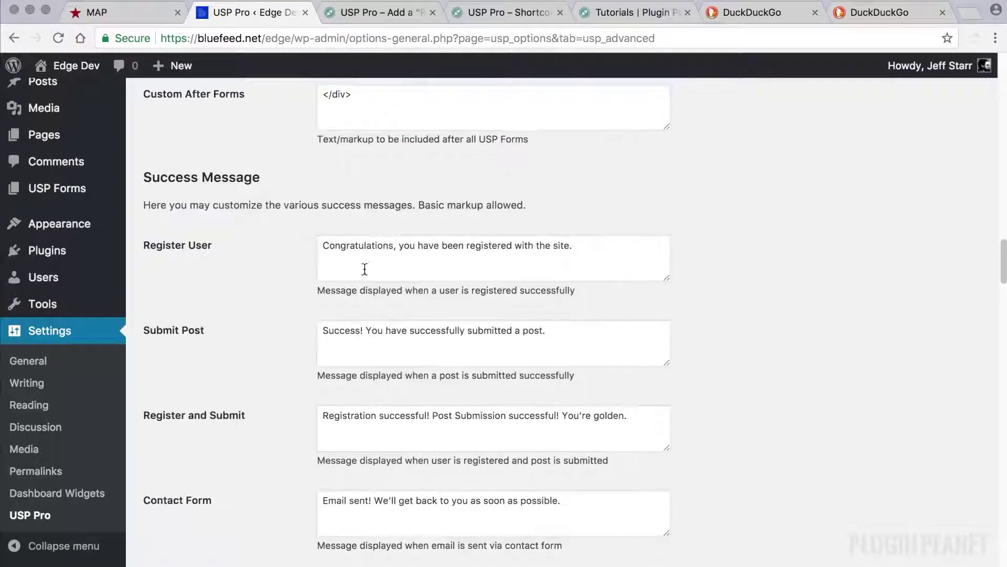
{"action": "scroll", "coordinate": [365, 268], "scroll_direction": "down", "scroll_amount": 1}
{"action": "scroll", "coordinate": [352, 257], "scroll_direction": "down", "scroll_amount": 5}
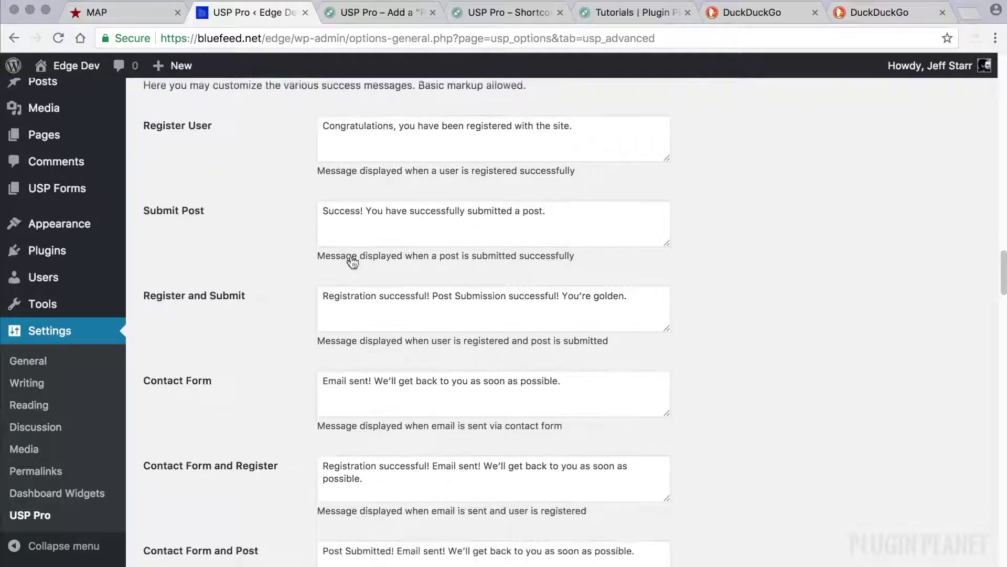
{"action": "scroll", "coordinate": [352, 261], "scroll_direction": "down", "scroll_amount": 10}
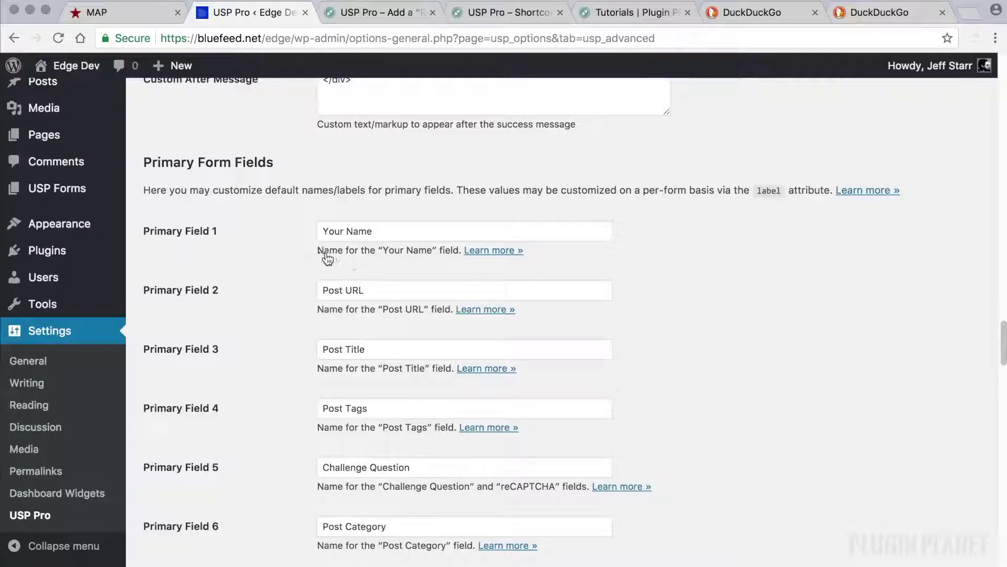
{"action": "scroll", "coordinate": [328, 259], "scroll_direction": "down", "scroll_amount": 3}
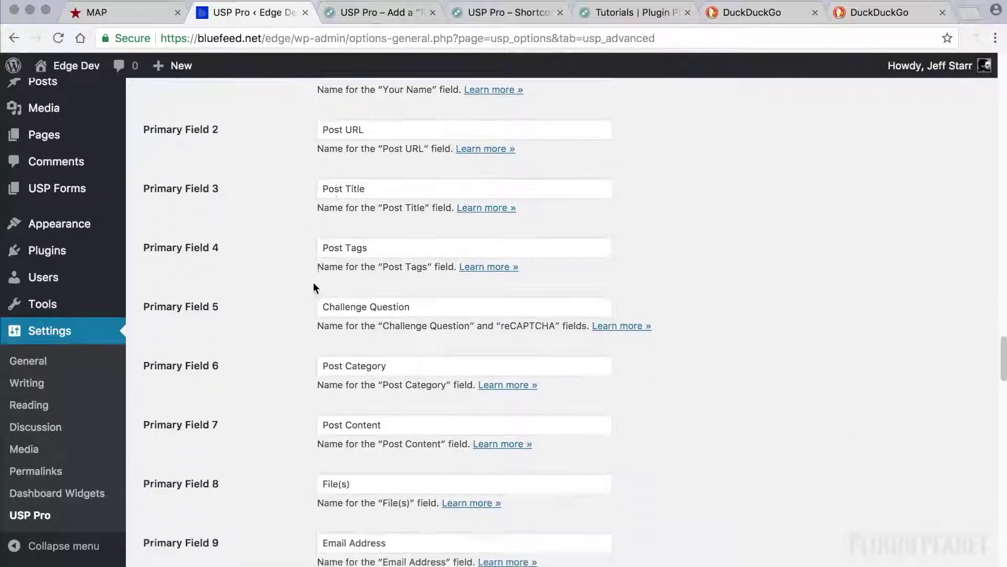
{"action": "scroll", "coordinate": [309, 283], "scroll_direction": "down", "scroll_amount": 5}
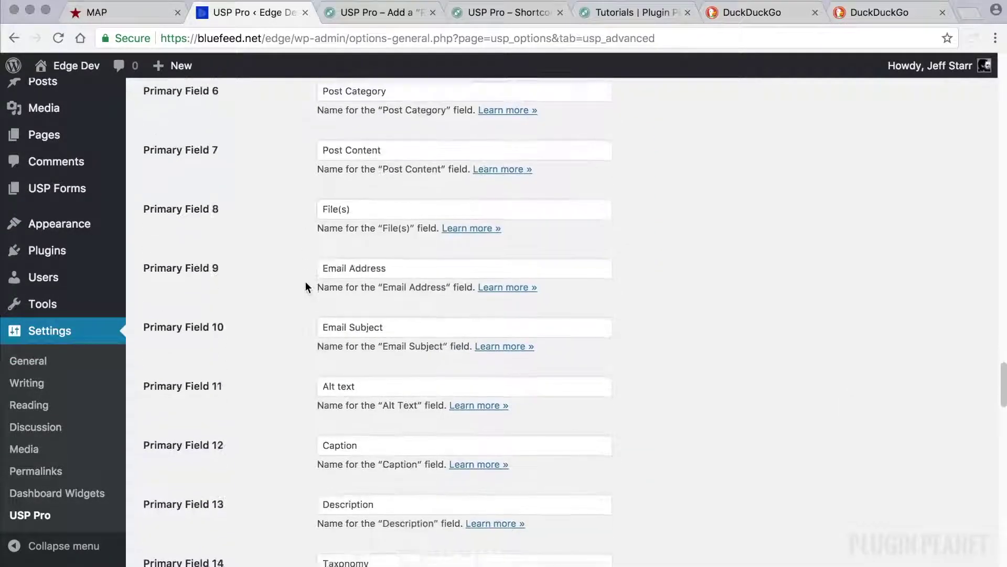
{"action": "scroll", "coordinate": [305, 282], "scroll_direction": "down", "scroll_amount": 5}
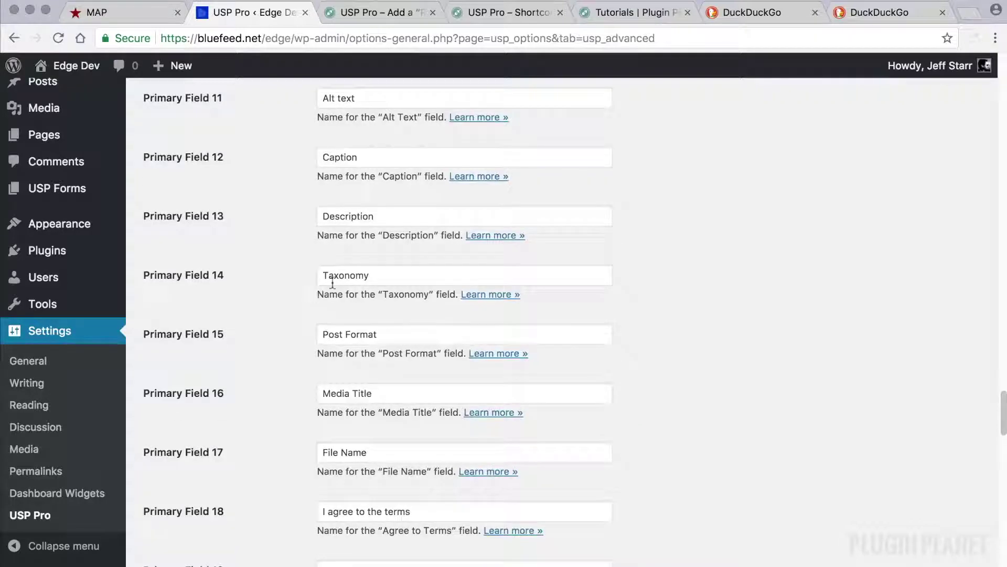
{"action": "scroll", "coordinate": [282, 281], "scroll_direction": "down", "scroll_amount": 2}
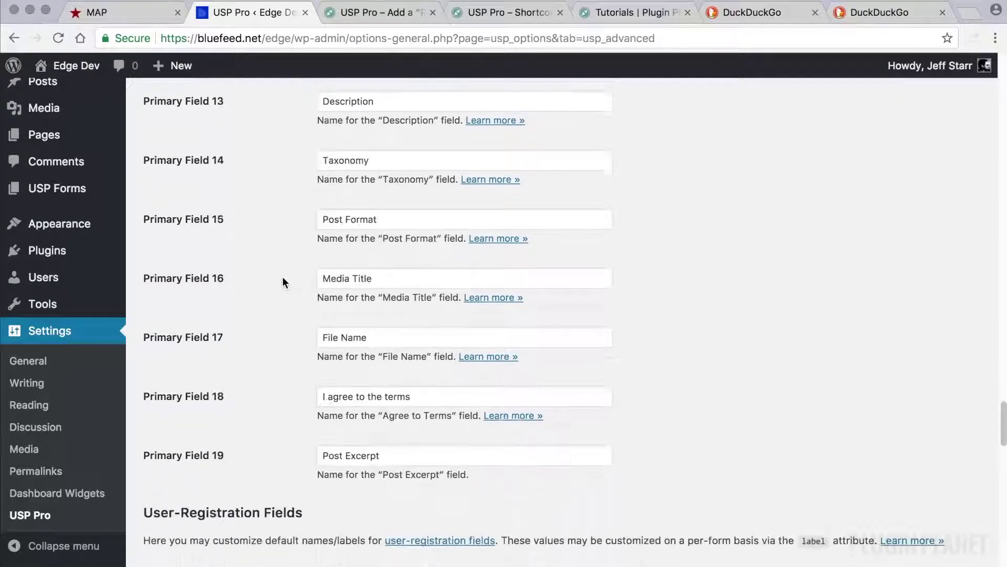
{"action": "scroll", "coordinate": [282, 282], "scroll_direction": "down", "scroll_amount": 2}
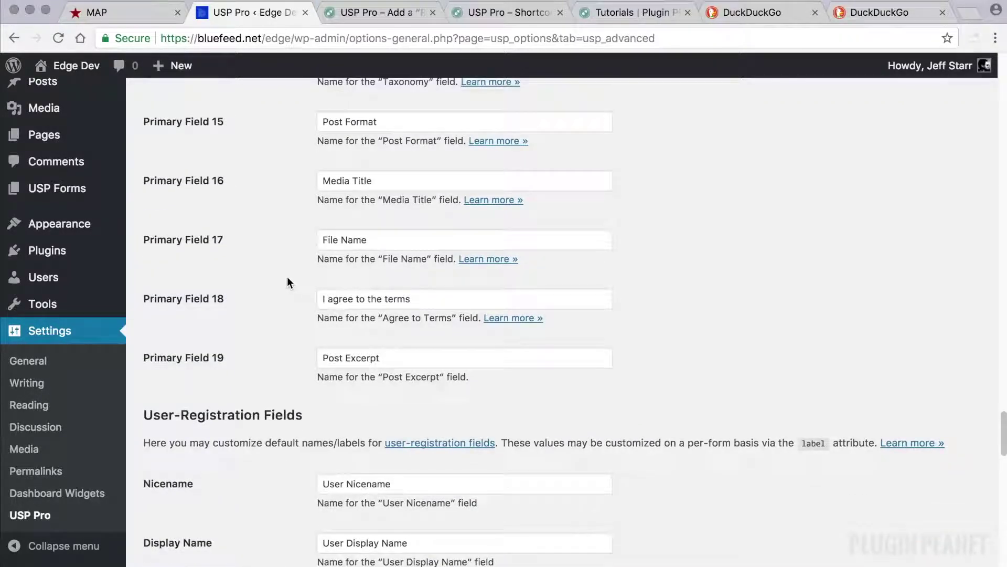
{"action": "scroll", "coordinate": [277, 281], "scroll_direction": "down", "scroll_amount": 3}
{"action": "scroll", "coordinate": [276, 281], "scroll_direction": "down", "scroll_amount": 6}
{"action": "scroll", "coordinate": [276, 281], "scroll_direction": "down", "scroll_amount": 6}
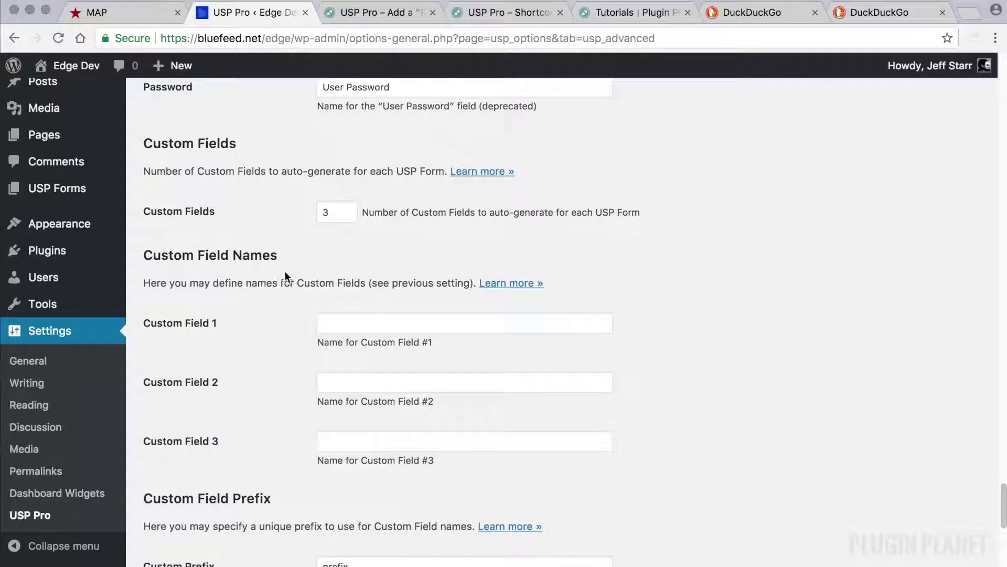
{"action": "scroll", "coordinate": [313, 283], "scroll_direction": "down", "scroll_amount": 6}
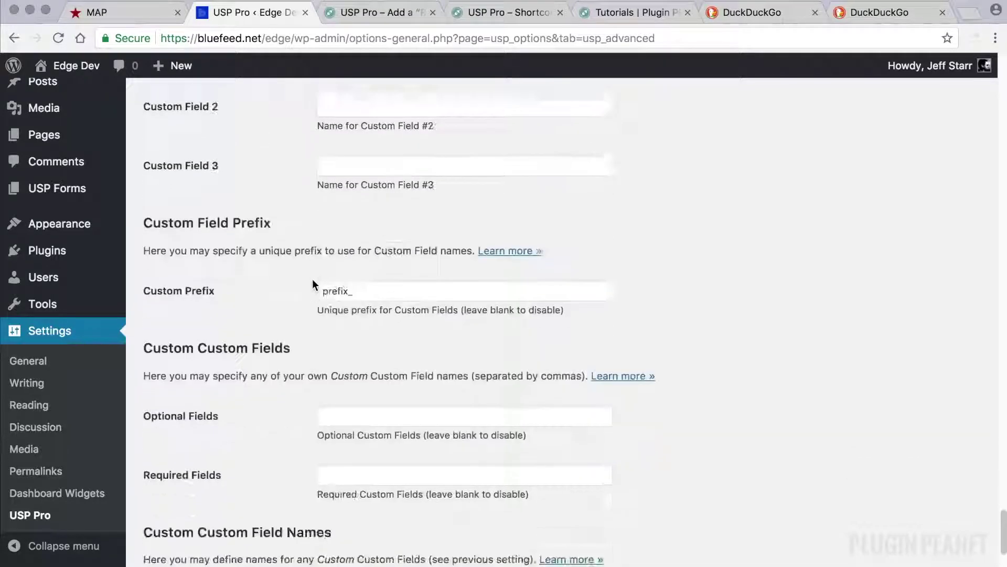
{"action": "scroll", "coordinate": [331, 292], "scroll_direction": "up", "scroll_amount": 6}
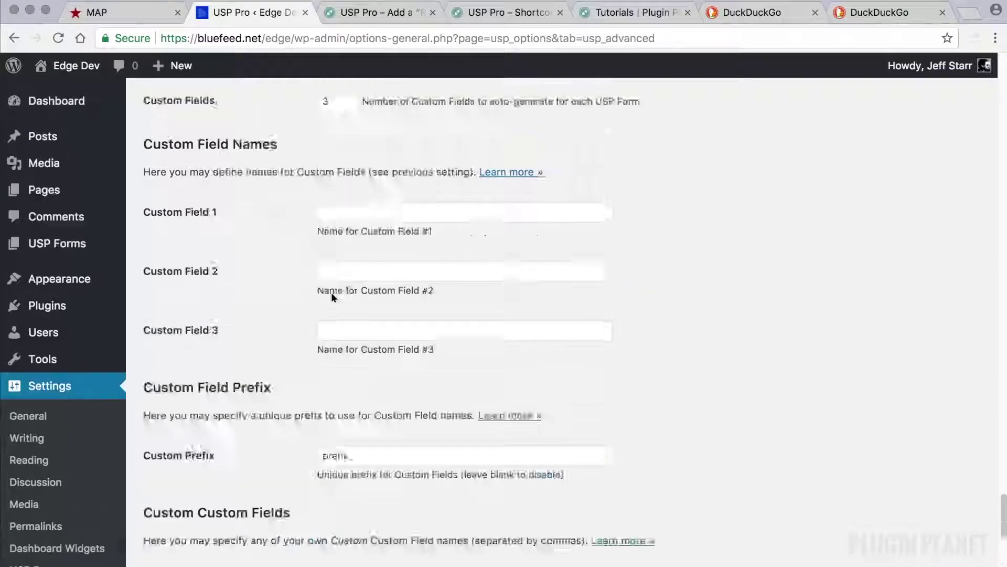
{"action": "scroll", "coordinate": [332, 291], "scroll_direction": "up", "scroll_amount": 20}
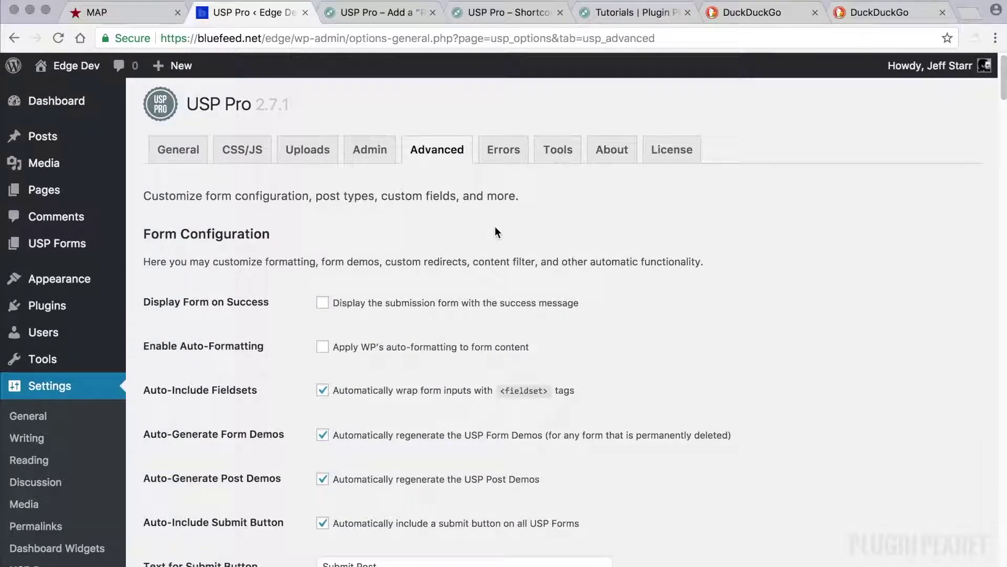
Open the Errors tab and scroll through all error messages to the bottom and back up
{"action": "left_click", "coordinate": [510, 159]}
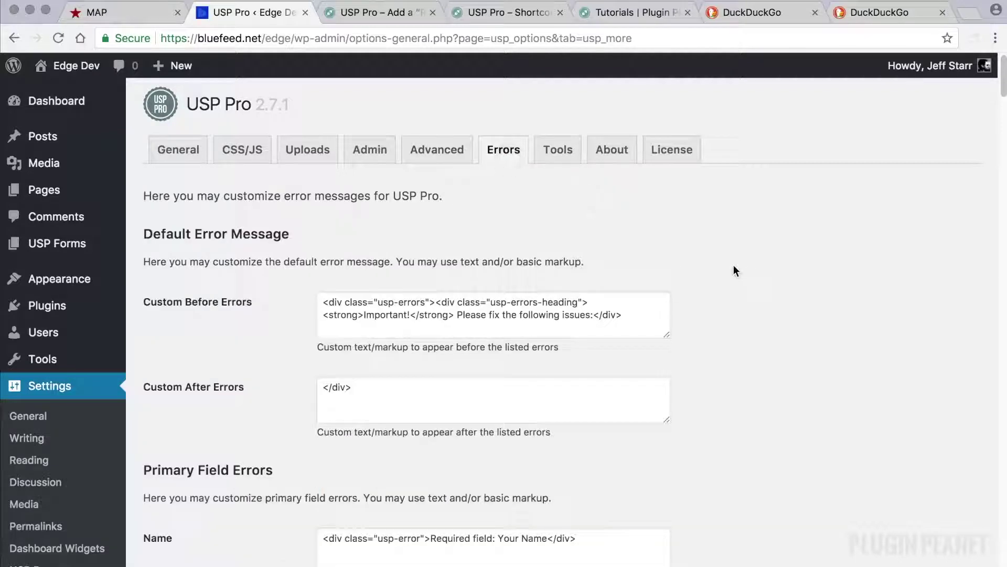
{"action": "scroll", "coordinate": [734, 265], "scroll_direction": "down", "scroll_amount": 2}
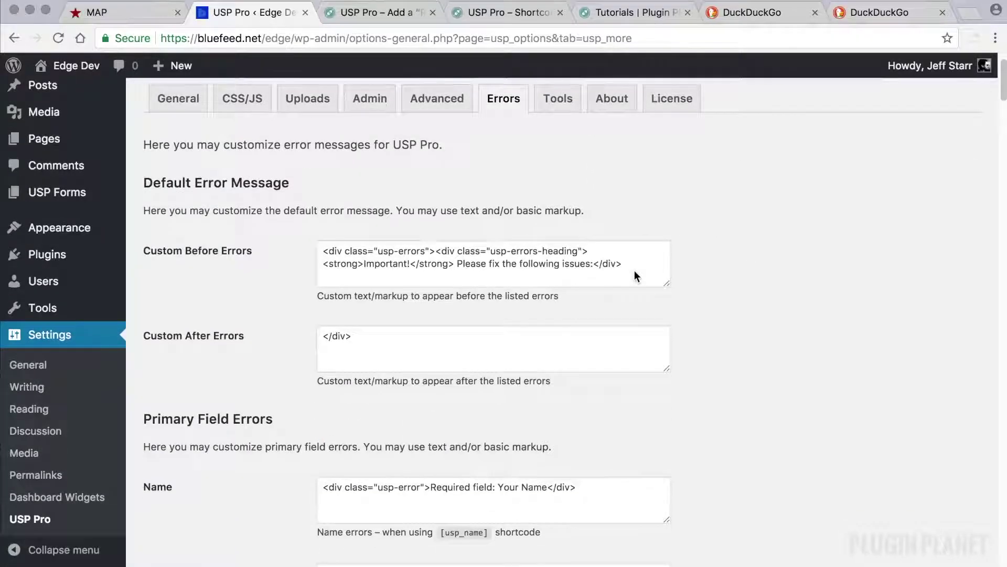
{"action": "scroll", "coordinate": [716, 277], "scroll_direction": "down", "scroll_amount": 10}
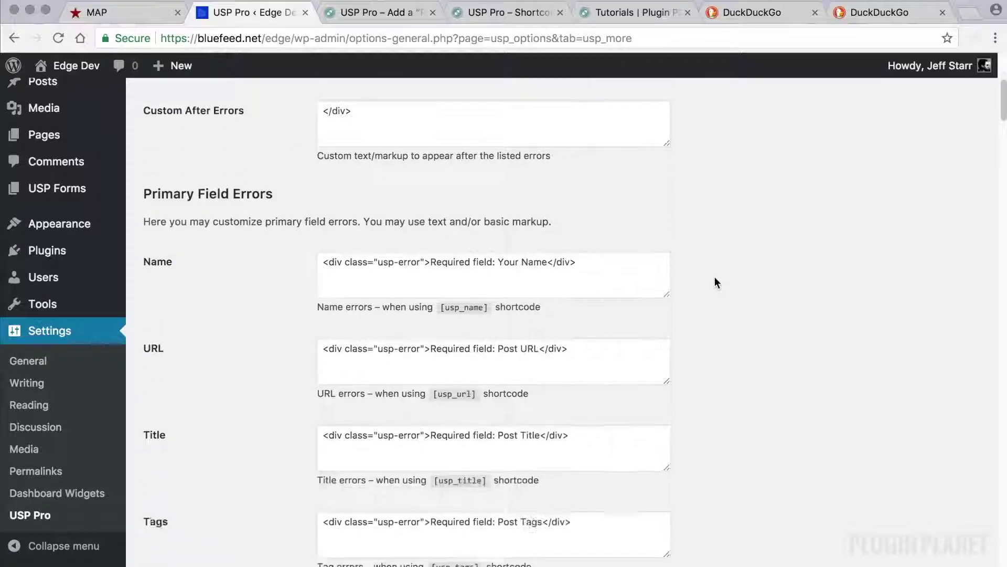
{"action": "scroll", "coordinate": [716, 282], "scroll_direction": "down", "scroll_amount": 18}
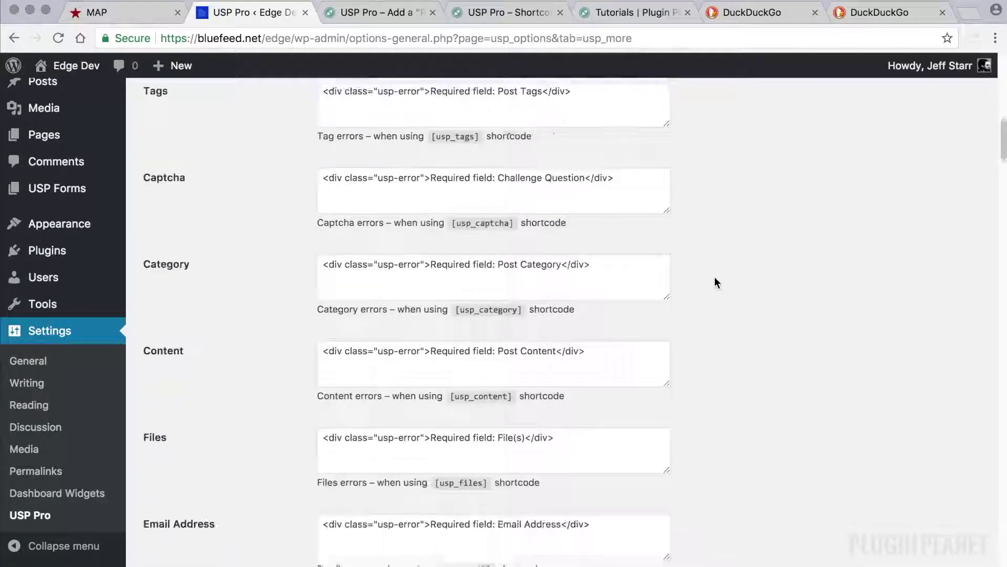
{"action": "scroll", "coordinate": [715, 282], "scroll_direction": "down", "scroll_amount": 20}
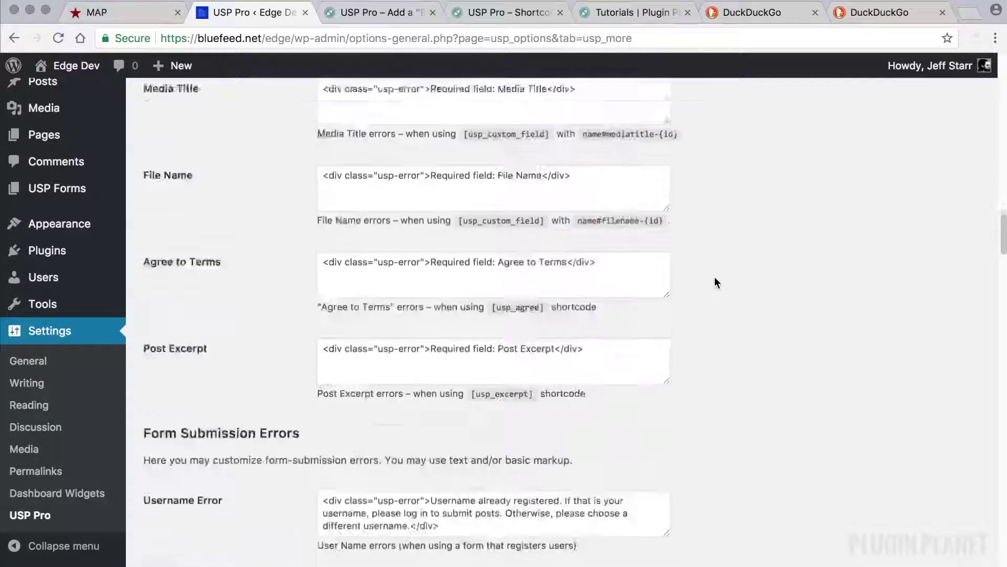
{"action": "scroll", "coordinate": [716, 283], "scroll_direction": "down", "scroll_amount": 15}
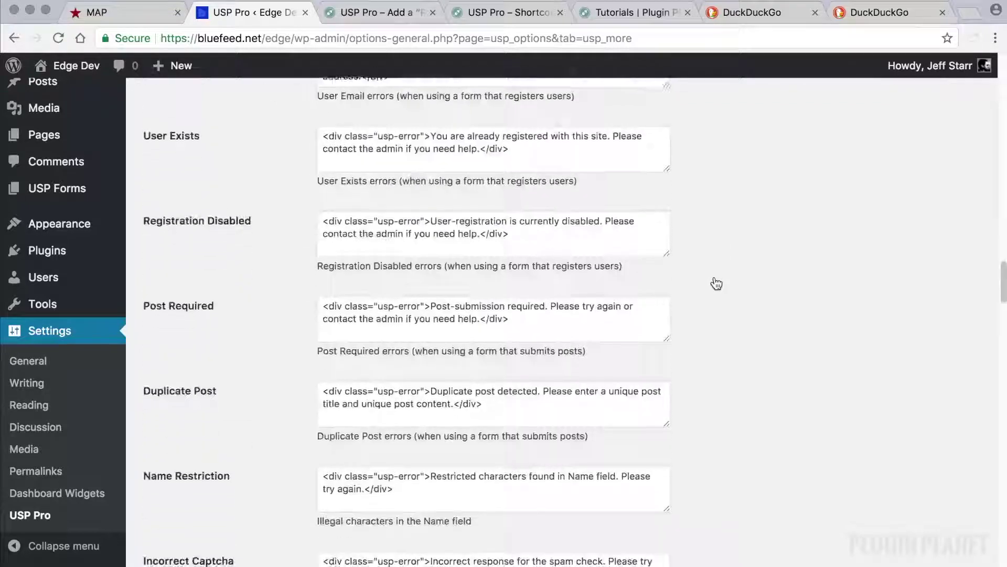
{"action": "scroll", "coordinate": [555, 277], "scroll_direction": "down", "scroll_amount": 9}
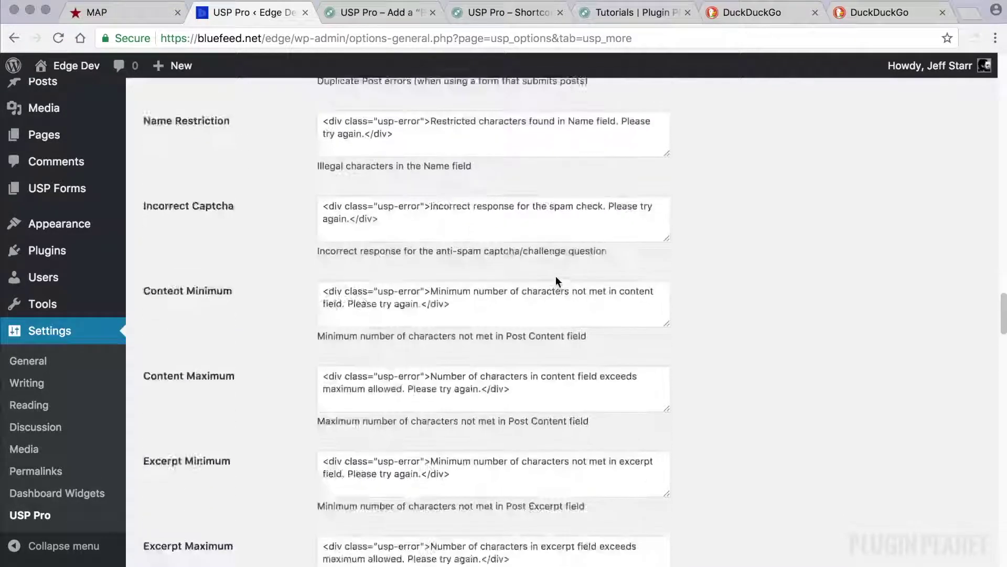
{"action": "scroll", "coordinate": [556, 276], "scroll_direction": "down", "scroll_amount": 18}
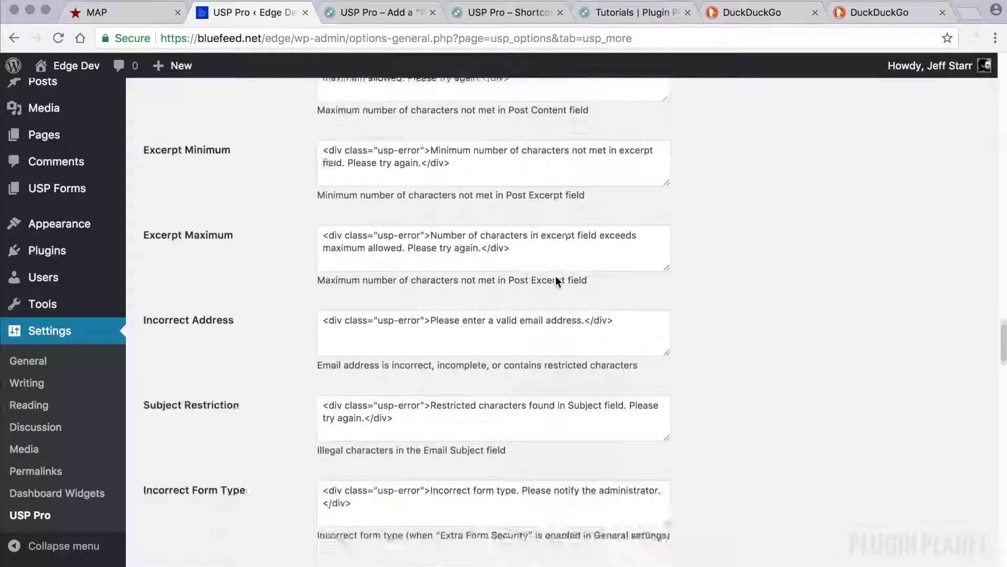
{"action": "scroll", "coordinate": [555, 276], "scroll_direction": "down", "scroll_amount": 5}
{"action": "scroll", "coordinate": [556, 276], "scroll_direction": "down", "scroll_amount": 16}
{"action": "scroll", "coordinate": [556, 276], "scroll_direction": "down", "scroll_amount": 20}
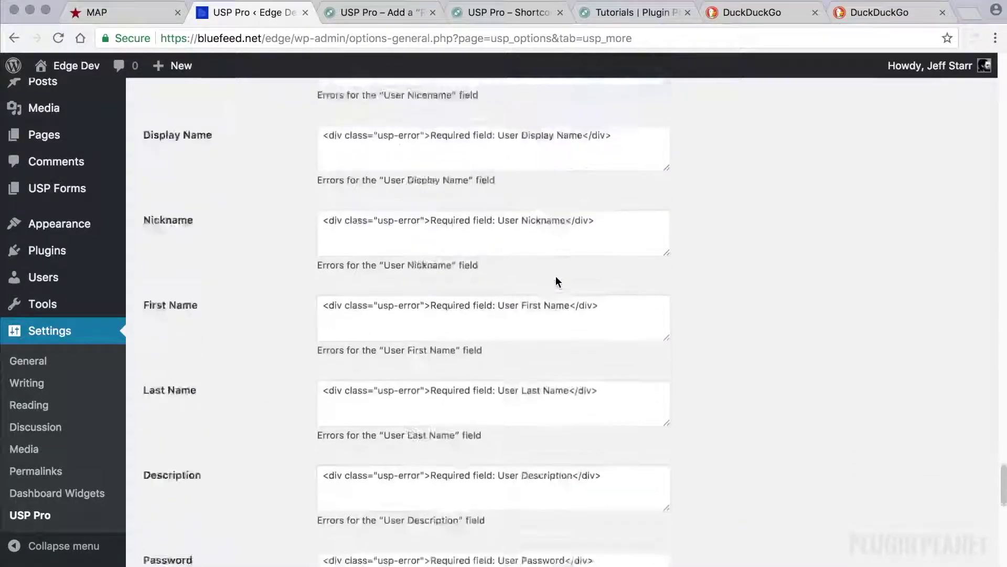
{"action": "scroll", "coordinate": [555, 277], "scroll_direction": "down", "scroll_amount": 12}
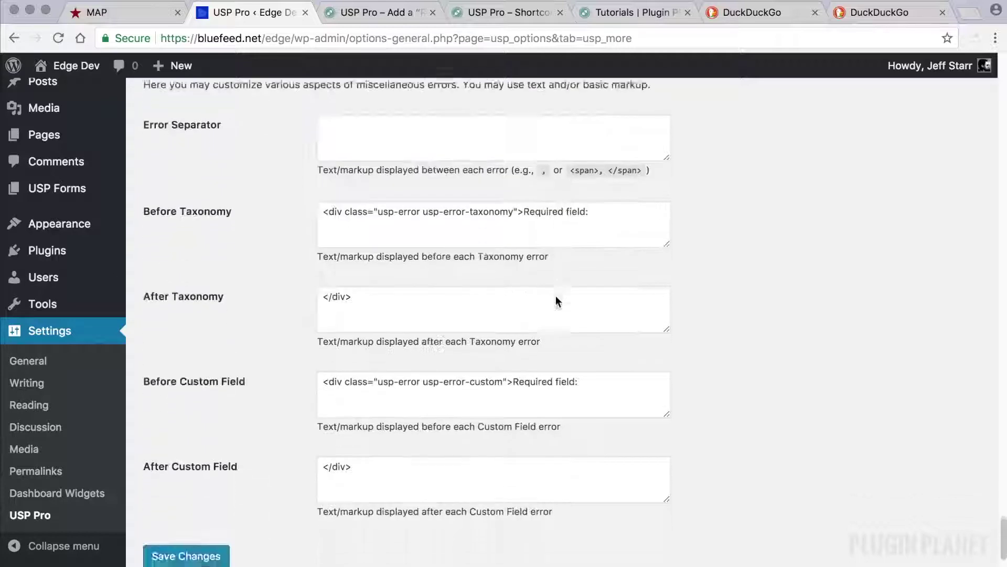
{"action": "scroll", "coordinate": [577, 314], "scroll_direction": "up", "scroll_amount": 20}
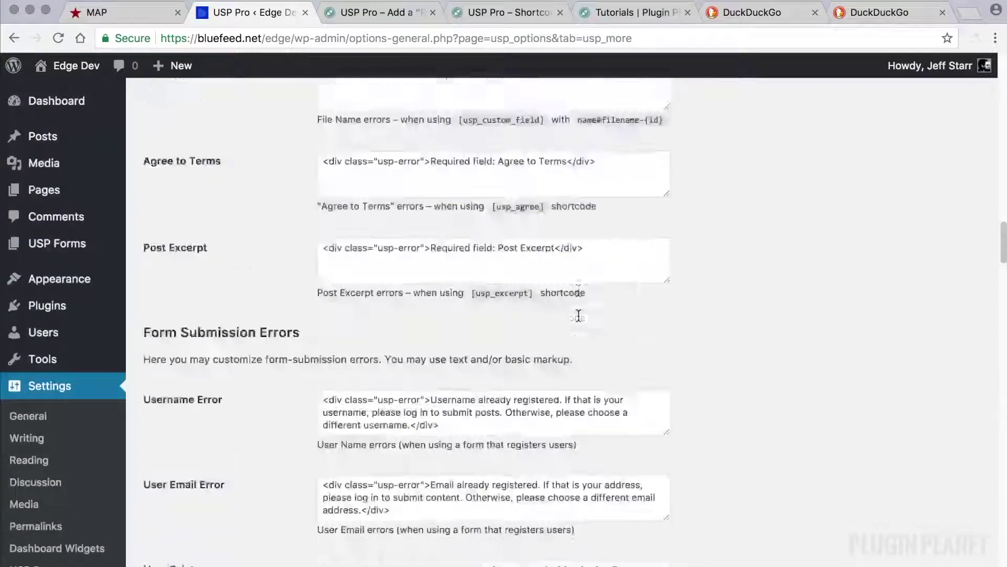
{"action": "scroll", "coordinate": [579, 315], "scroll_direction": "up", "scroll_amount": 15}
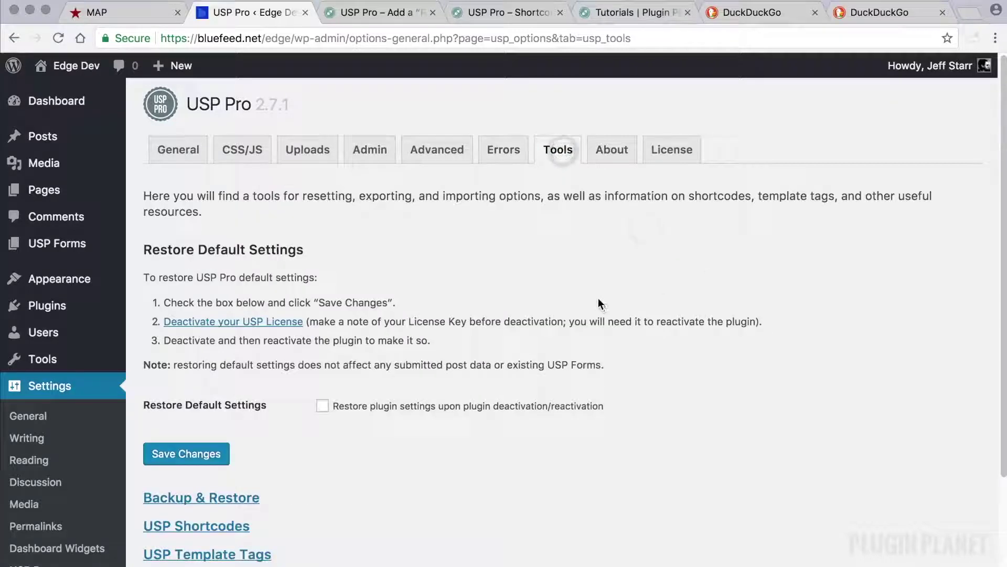
Expand the Backup & Restore and USP Shortcodes sections on the Tools tab
{"action": "scroll", "coordinate": [597, 297], "scroll_direction": "down", "scroll_amount": 3}
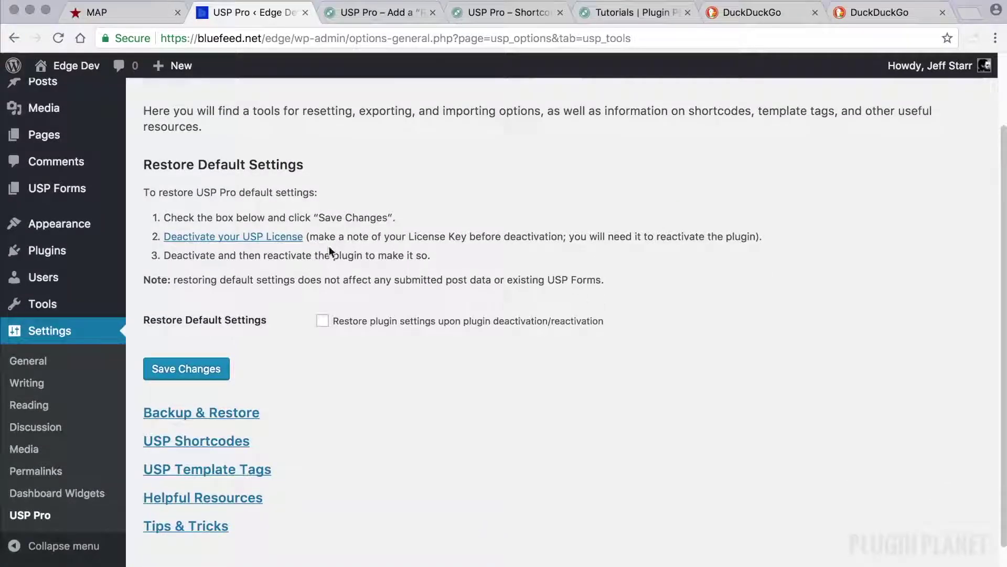
{"action": "scroll", "coordinate": [287, 220], "scroll_direction": "down", "scroll_amount": 1}
{"action": "left_click", "coordinate": [246, 388]}
{"action": "scroll", "coordinate": [409, 390], "scroll_direction": "down", "scroll_amount": 4}
{"action": "scroll", "coordinate": [412, 392], "scroll_direction": "down", "scroll_amount": 3}
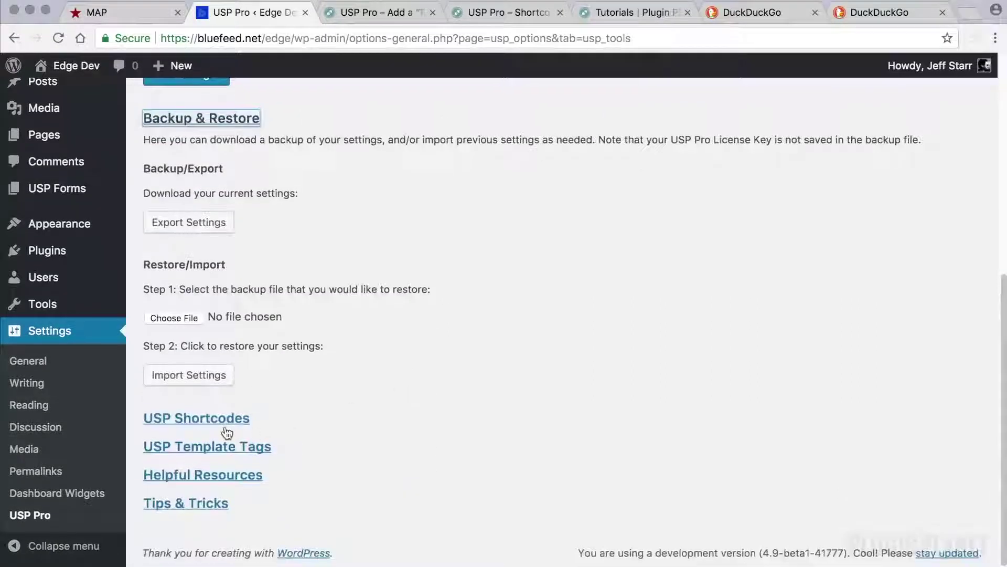
{"action": "left_click", "coordinate": [226, 423]}
Expand USP Template Tags, Helpful Resources and Tips & Tricks, then scroll back to the top
{"action": "scroll", "coordinate": [225, 420], "scroll_direction": "down", "scroll_amount": 3}
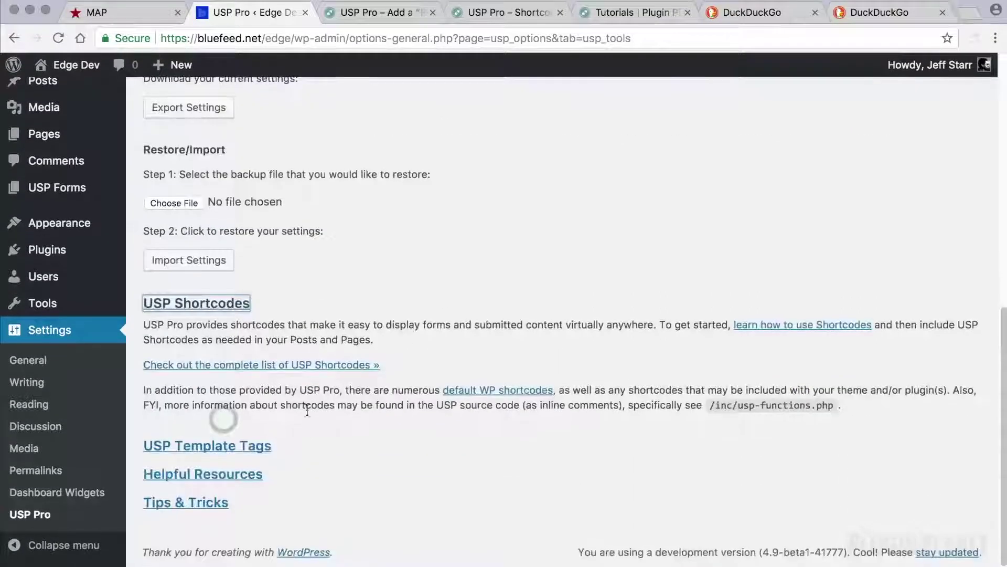
{"action": "left_click", "coordinate": [254, 444]}
{"action": "scroll", "coordinate": [310, 441], "scroll_direction": "down", "scroll_amount": 3}
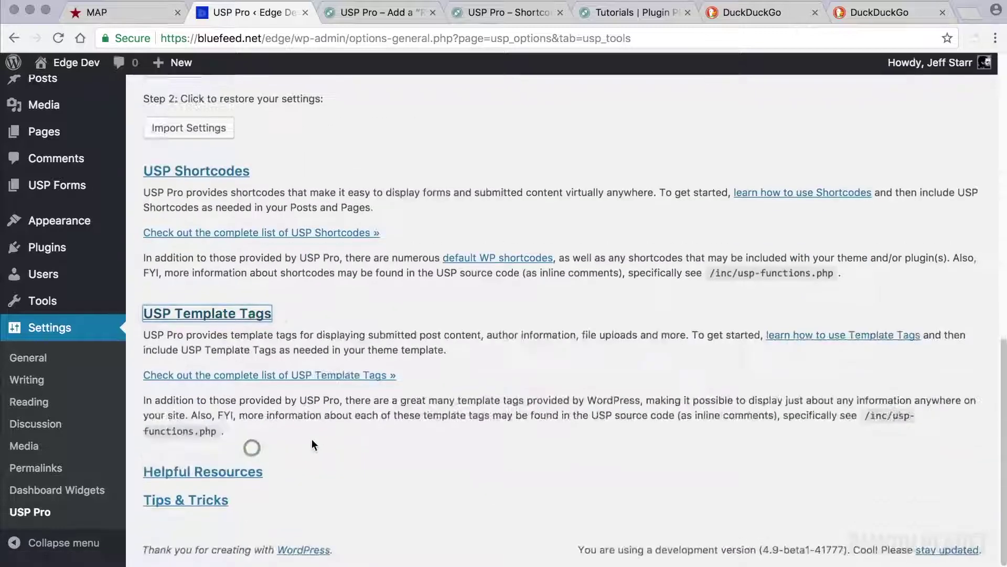
{"action": "left_click", "coordinate": [259, 479]}
{"action": "scroll", "coordinate": [291, 467], "scroll_direction": "down", "scroll_amount": 10}
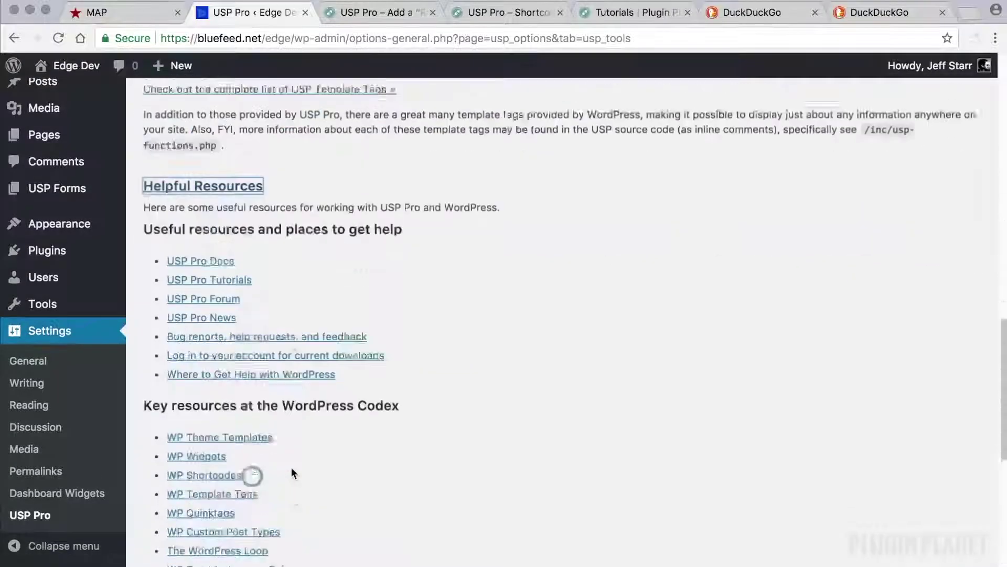
{"action": "scroll", "coordinate": [292, 467], "scroll_direction": "down", "scroll_amount": 3}
{"action": "left_click", "coordinate": [210, 503]}
{"action": "scroll", "coordinate": [263, 472], "scroll_direction": "down", "scroll_amount": 8}
{"action": "scroll", "coordinate": [320, 463], "scroll_direction": "down", "scroll_amount": 5}
{"action": "scroll", "coordinate": [320, 464], "scroll_direction": "up", "scroll_amount": 9}
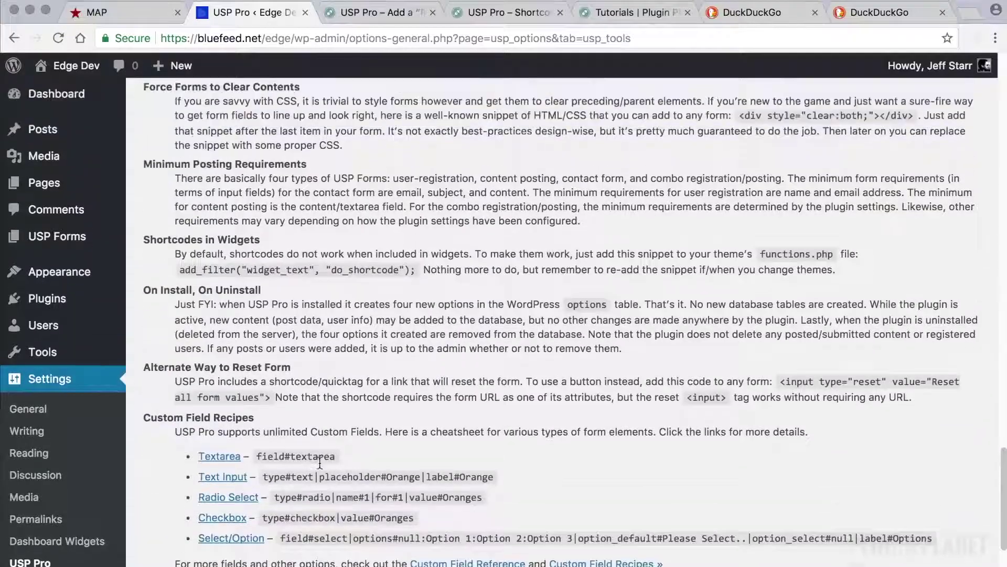
{"action": "scroll", "coordinate": [320, 464], "scroll_direction": "up", "scroll_amount": 20}
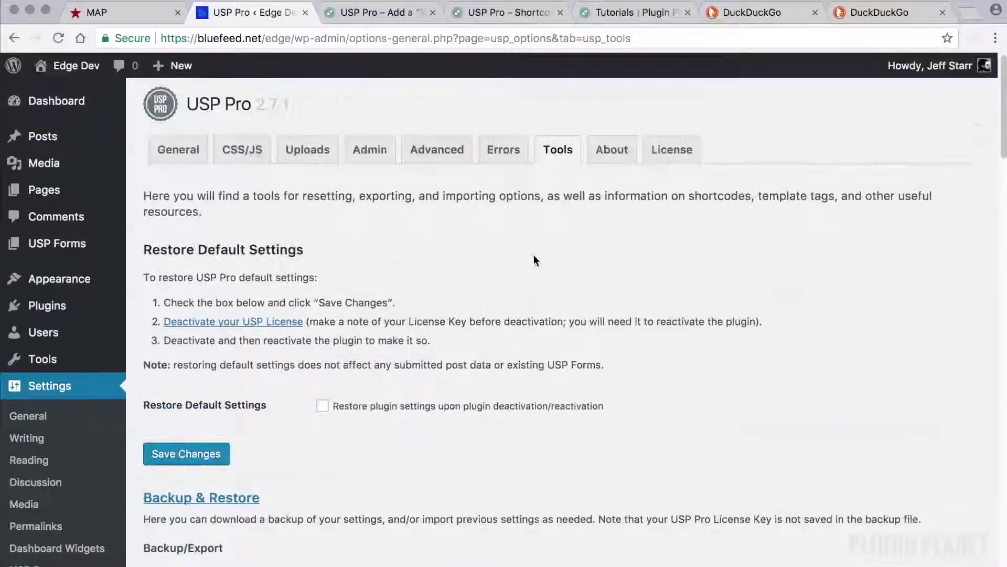
Switch to the About tab and scroll down to the Plugin Information list and back
{"action": "left_click", "coordinate": [613, 150]}
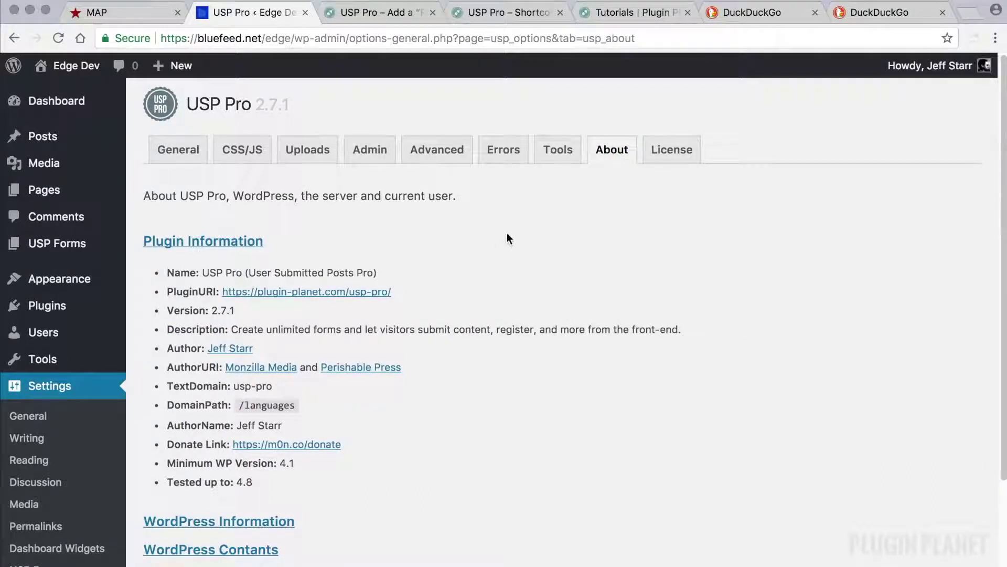
{"action": "scroll", "coordinate": [499, 237], "scroll_direction": "down", "scroll_amount": 2}
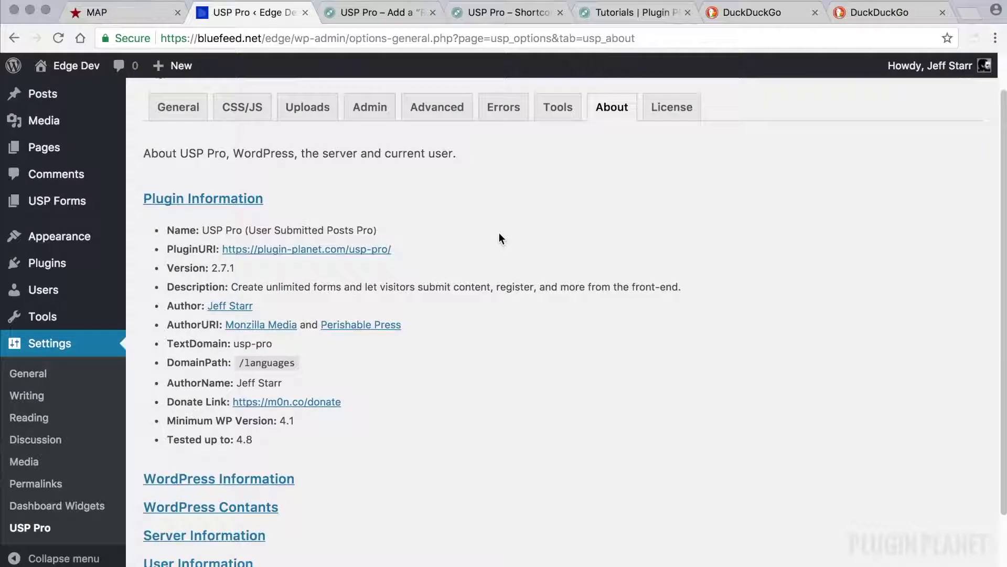
{"action": "scroll", "coordinate": [287, 213], "scroll_direction": "down", "scroll_amount": 3}
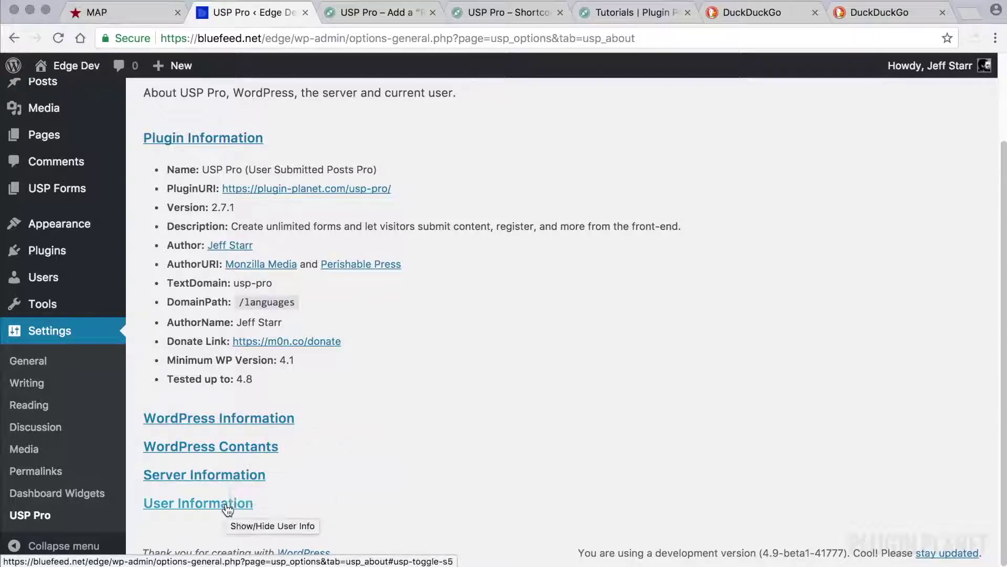
{"action": "left_click", "coordinate": [422, 403]}
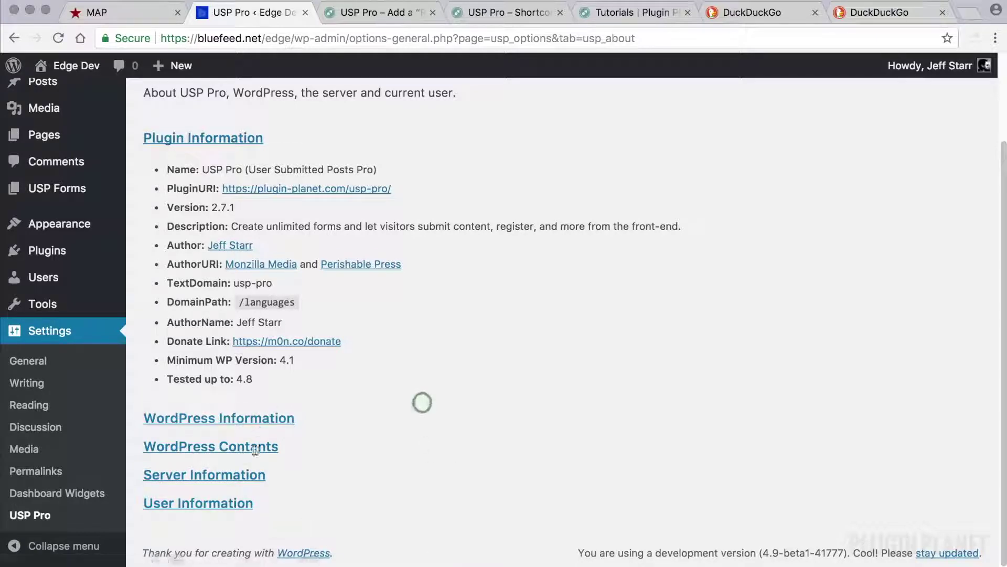
{"action": "scroll", "coordinate": [443, 404], "scroll_direction": "up", "scroll_amount": 3}
Confirm the License tab reports an active license, then scroll through the General tab settings
{"action": "left_click", "coordinate": [674, 152]}
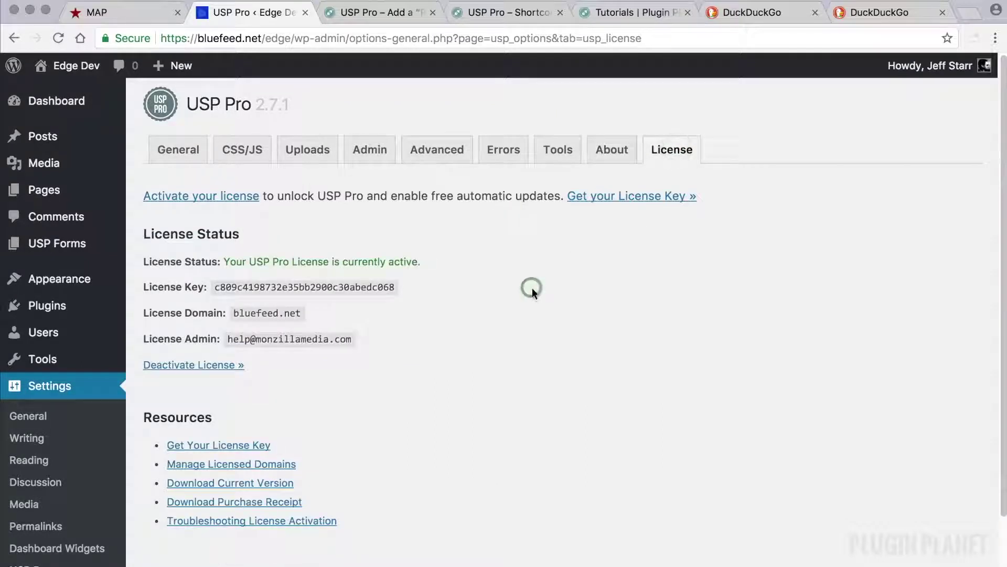
{"action": "left_click", "coordinate": [178, 150]}
{"action": "scroll", "coordinate": [675, 349], "scroll_direction": "down", "scroll_amount": 4}
{"action": "scroll", "coordinate": [675, 348], "scroll_direction": "down", "scroll_amount": 10}
{"action": "scroll", "coordinate": [674, 345], "scroll_direction": "down", "scroll_amount": 20}
{"action": "scroll", "coordinate": [674, 345], "scroll_direction": "up", "scroll_amount": 12}
{"action": "scroll", "coordinate": [674, 344], "scroll_direction": "up", "scroll_amount": 15}
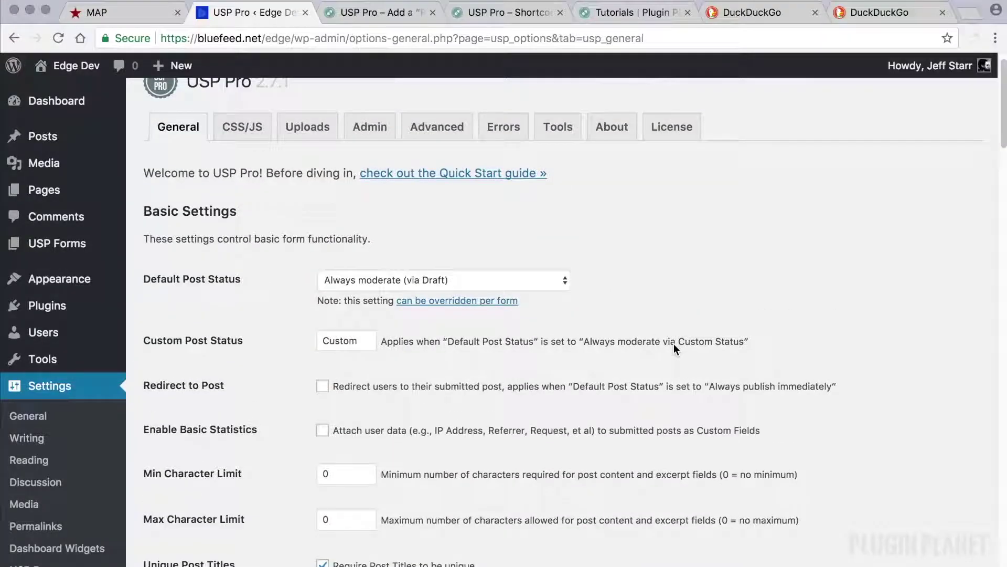
Scroll through the USP Pro General settings tab to review its options
{"action": "scroll", "coordinate": [649, 318], "scroll_direction": "up", "scroll_amount": 2}
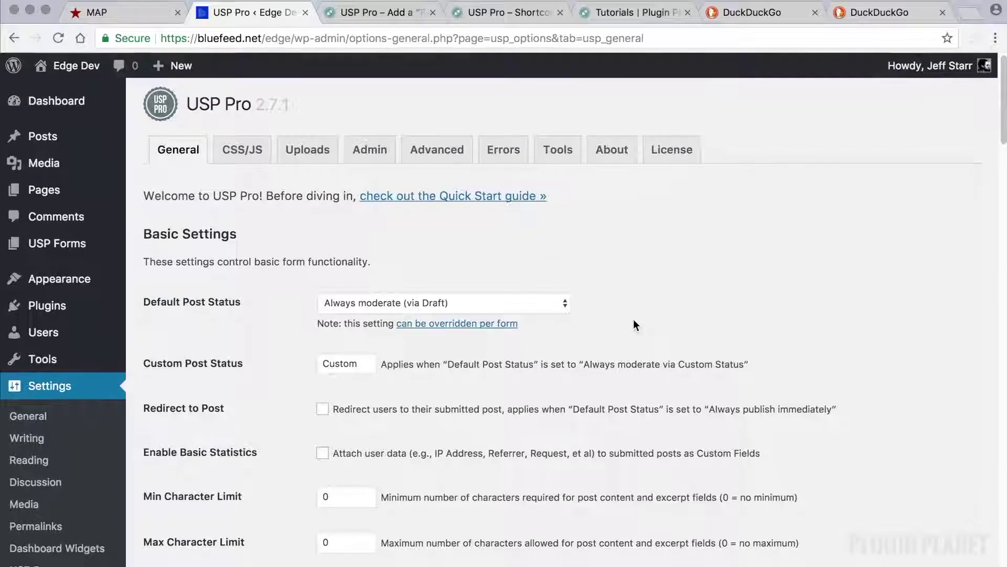
{"action": "scroll", "coordinate": [705, 279], "scroll_direction": "down", "scroll_amount": 5}
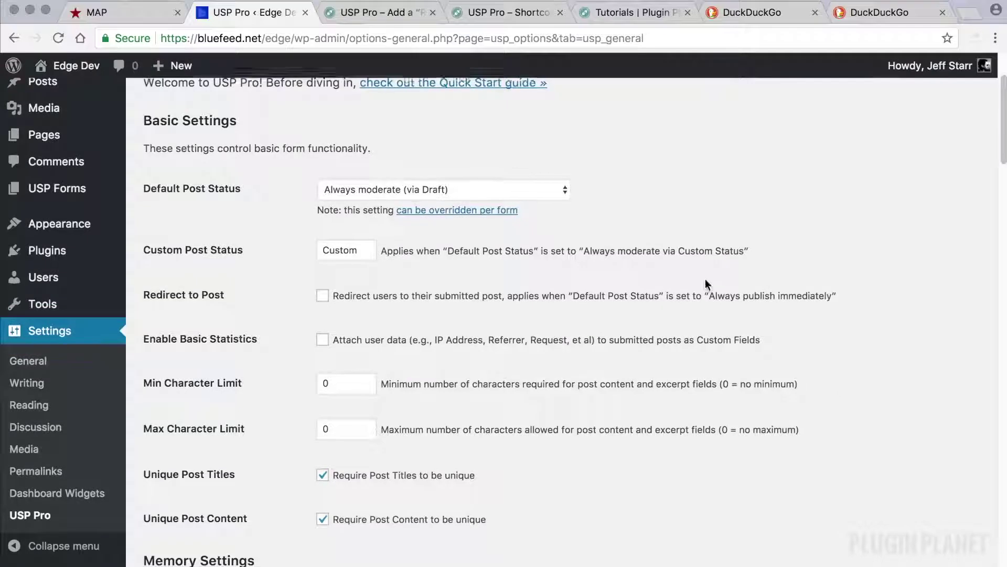
{"action": "scroll", "coordinate": [706, 279], "scroll_direction": "down", "scroll_amount": 15}
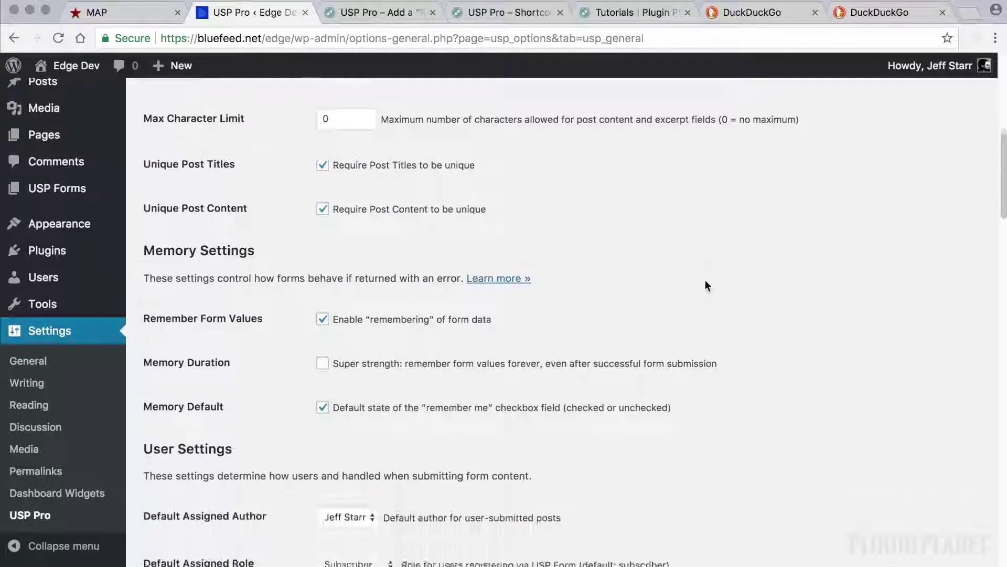
{"action": "scroll", "coordinate": [706, 282], "scroll_direction": "down", "scroll_amount": 7}
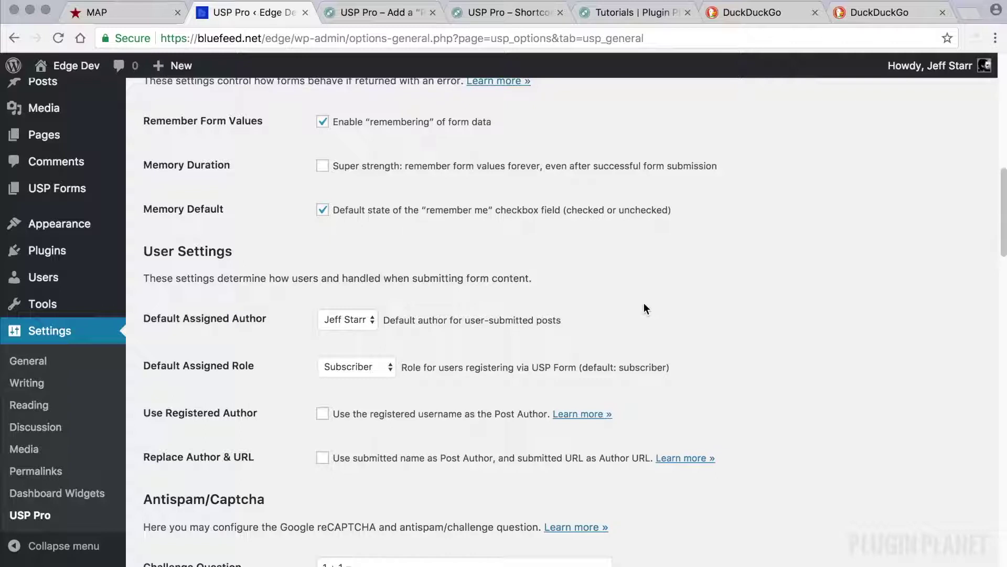
{"action": "scroll", "coordinate": [645, 307], "scroll_direction": "down", "scroll_amount": 3}
{"action": "scroll", "coordinate": [426, 339], "scroll_direction": "down", "scroll_amount": 10}
{"action": "scroll", "coordinate": [436, 403], "scroll_direction": "down", "scroll_amount": 2}
{"action": "scroll", "coordinate": [673, 382], "scroll_direction": "up", "scroll_amount": 20}
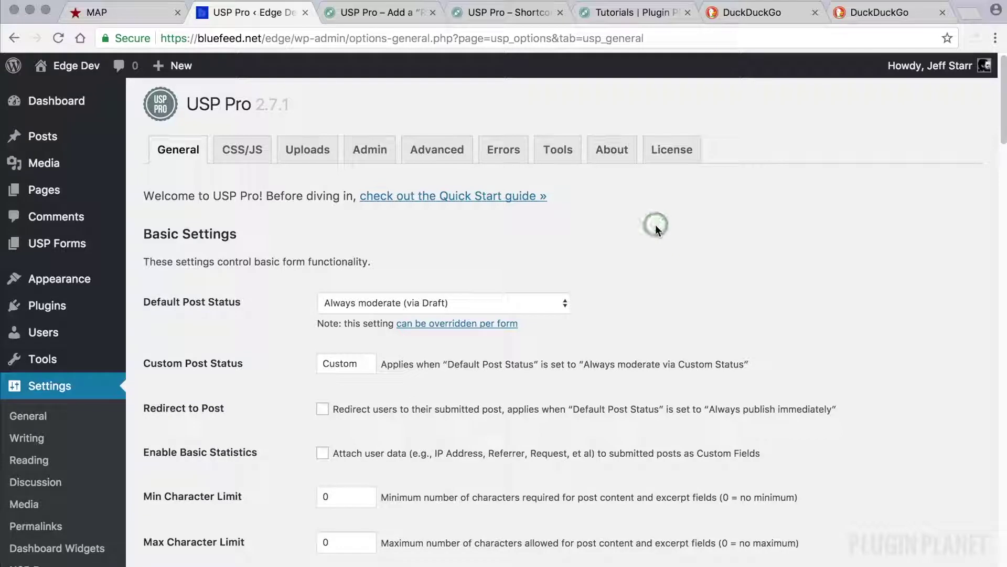
{"action": "left_click", "coordinate": [647, 245]}
Review the CSS/JS and Uploads settings tabs, then return to the General tab
{"action": "left_click", "coordinate": [255, 153]}
{"action": "scroll", "coordinate": [487, 247], "scroll_direction": "down", "scroll_amount": 3}
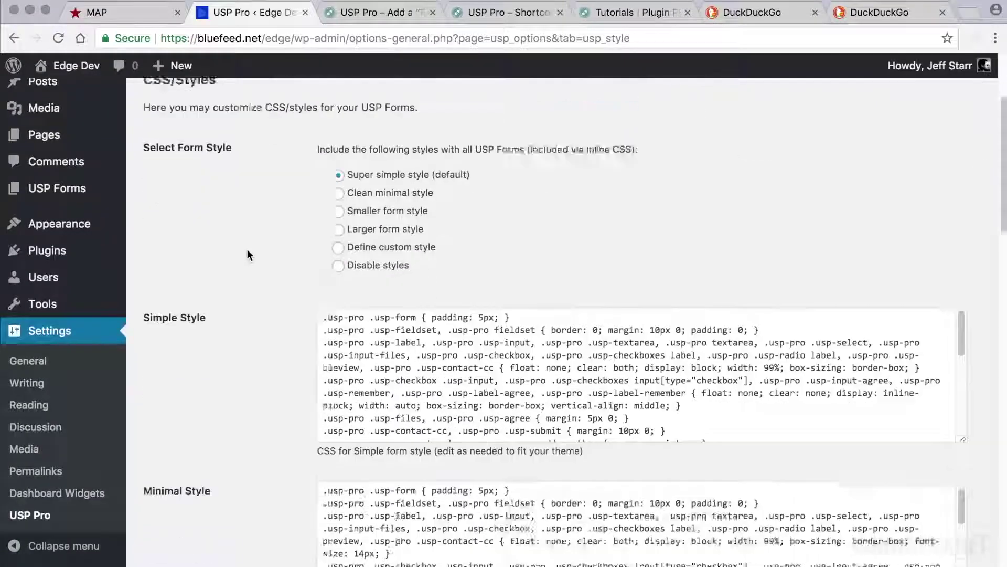
{"action": "scroll", "coordinate": [247, 249], "scroll_direction": "down", "scroll_amount": 15}
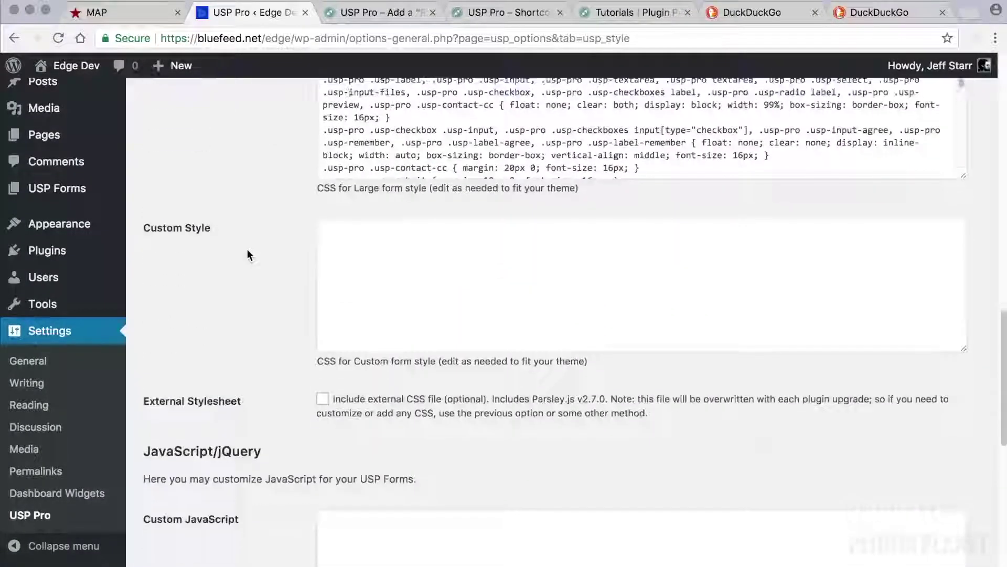
{"action": "scroll", "coordinate": [247, 254], "scroll_direction": "up", "scroll_amount": 15}
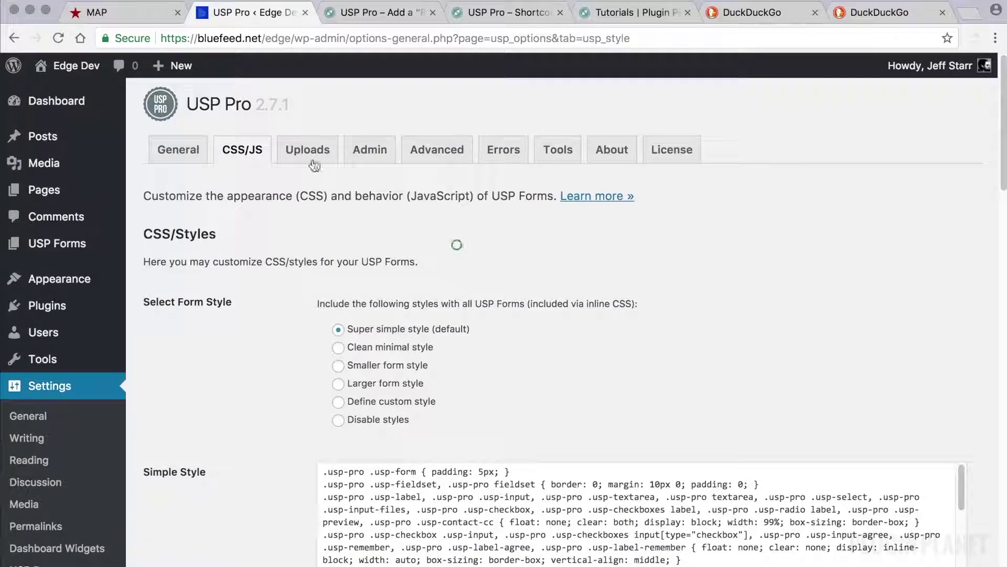
{"action": "left_click", "coordinate": [294, 149]}
{"action": "left_click", "coordinate": [206, 156]}
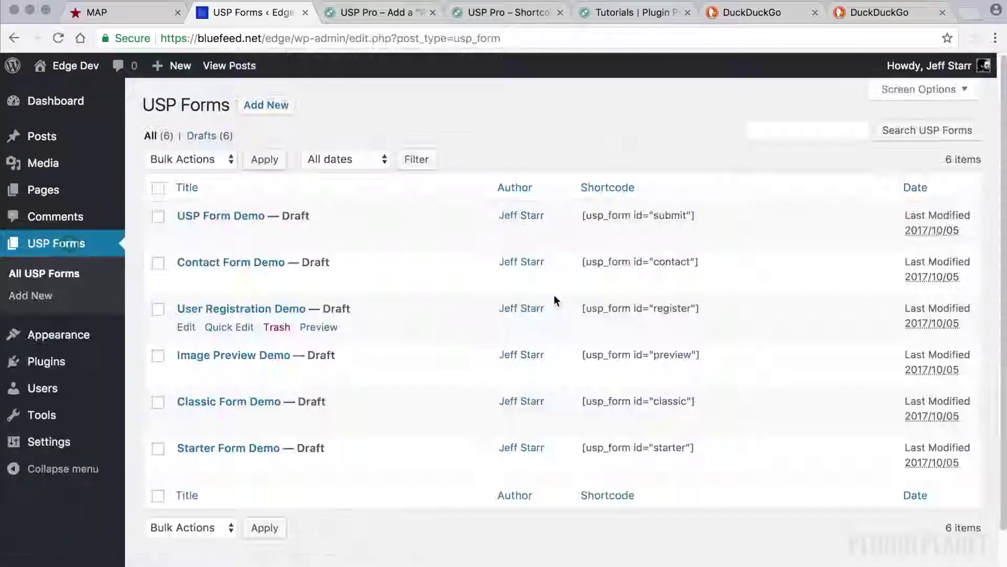